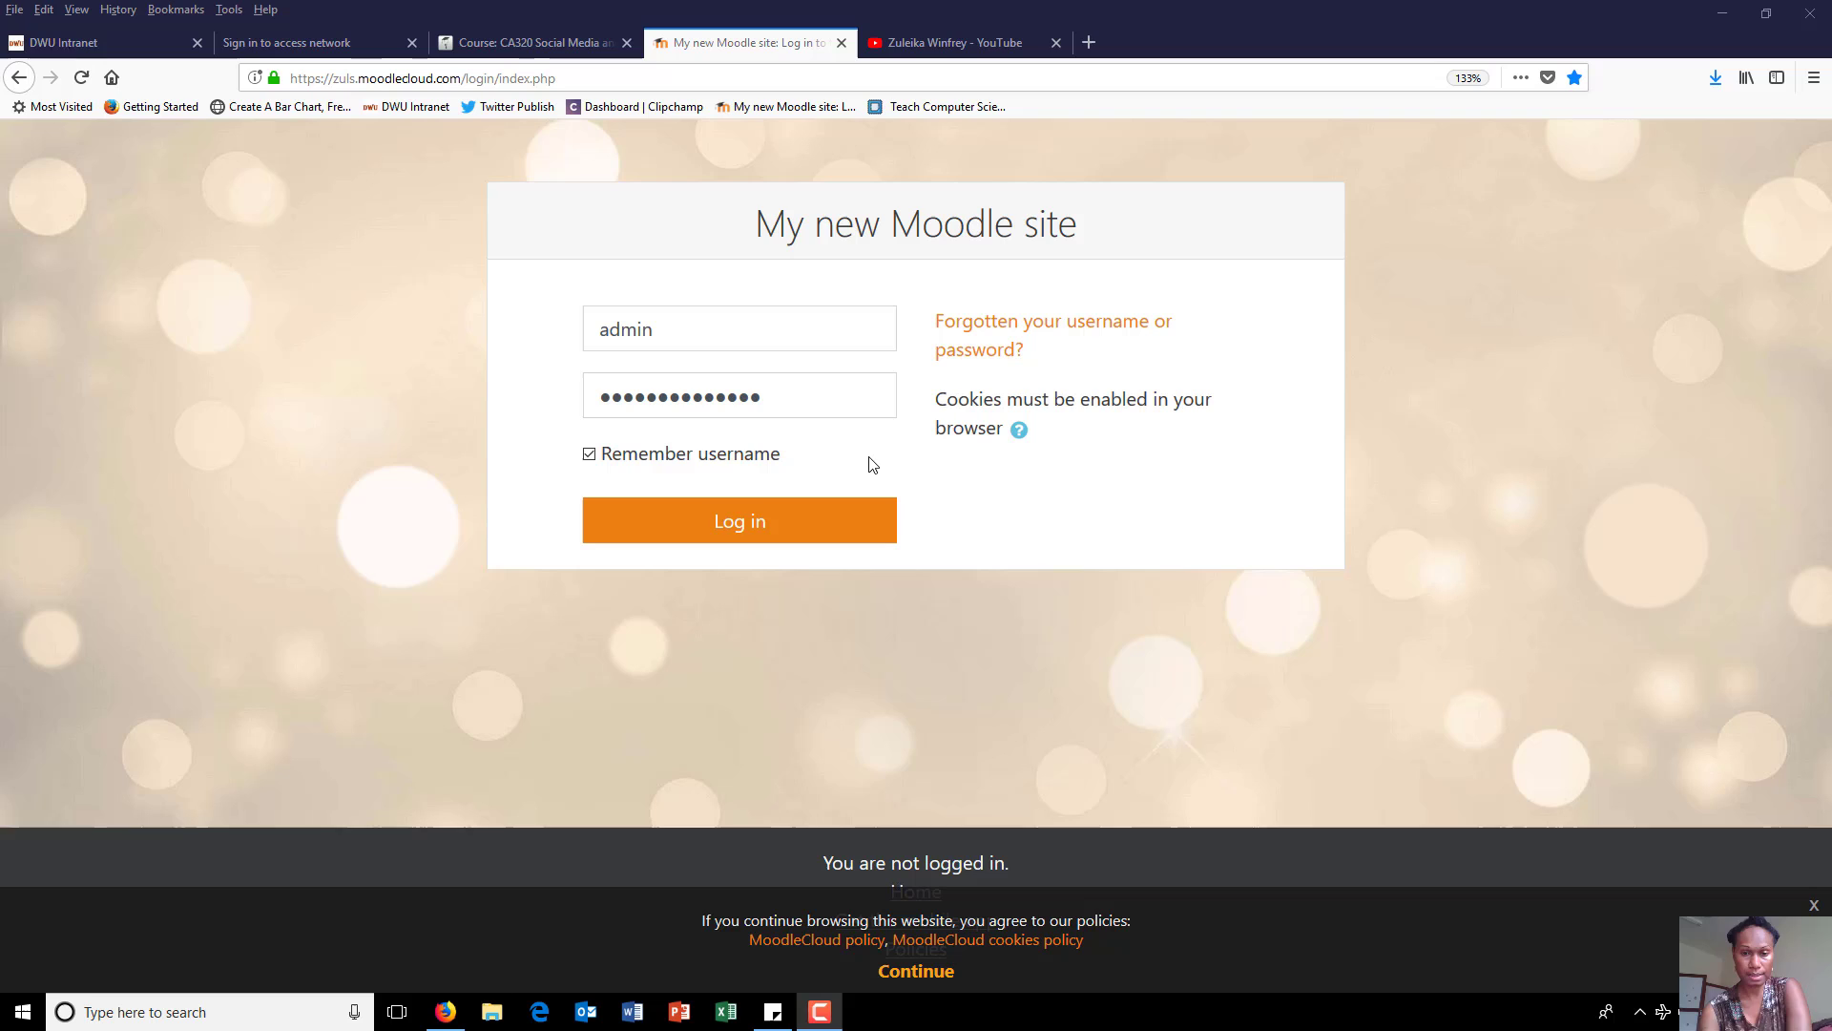
Log in to MoodleCloud, open the CA320 course's Example Chat and select its web address
click(784, 520)
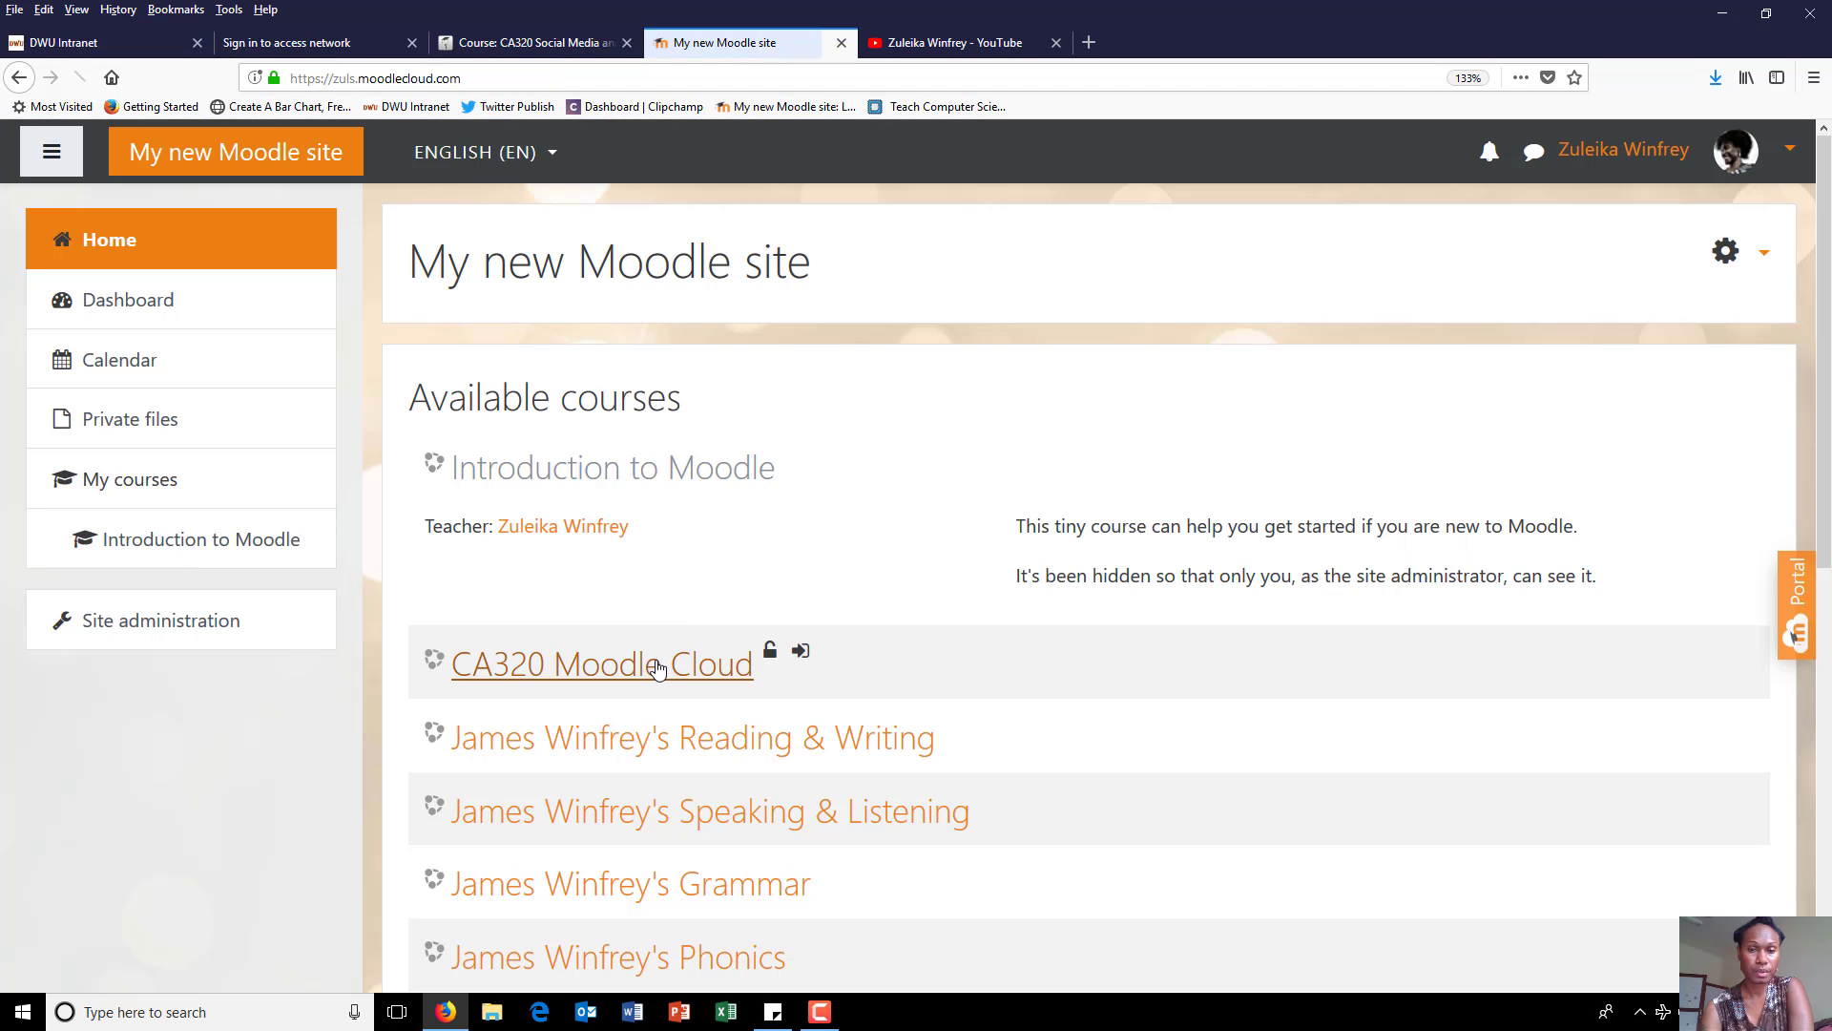
click(657, 668)
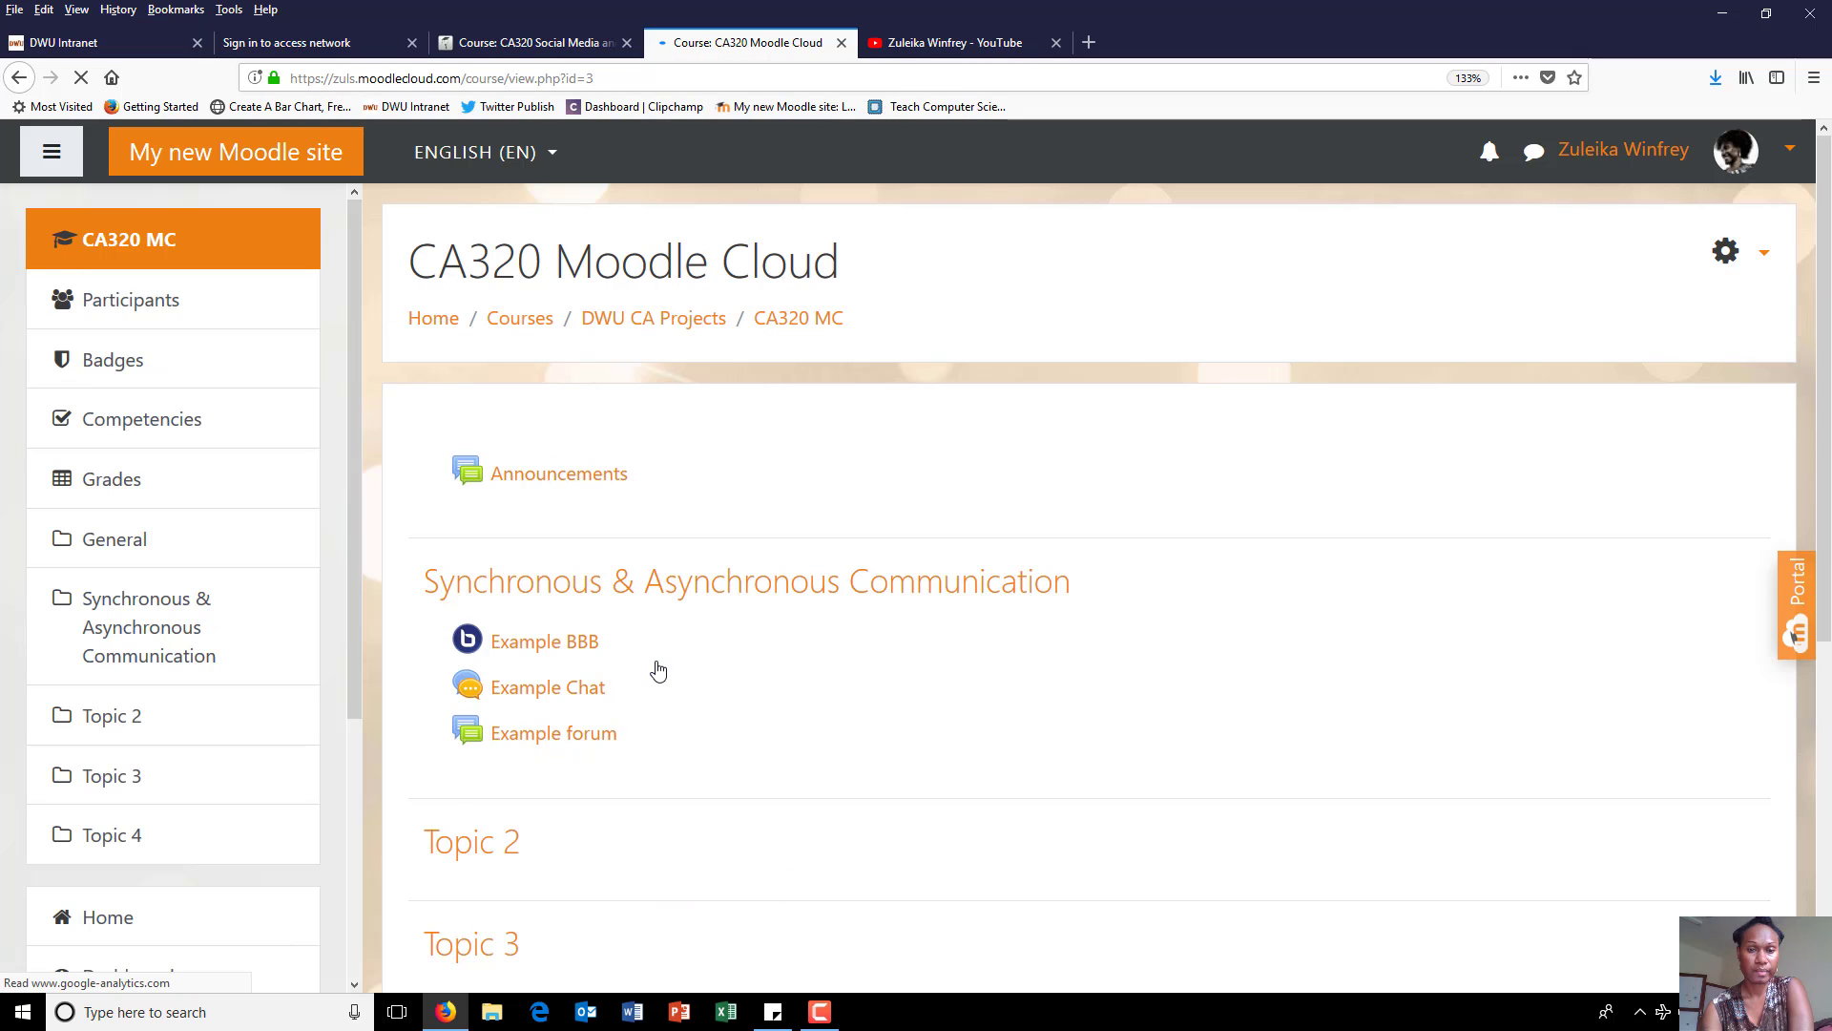
scroll(657, 671, down, 1)
scroll(655, 668, down, 1)
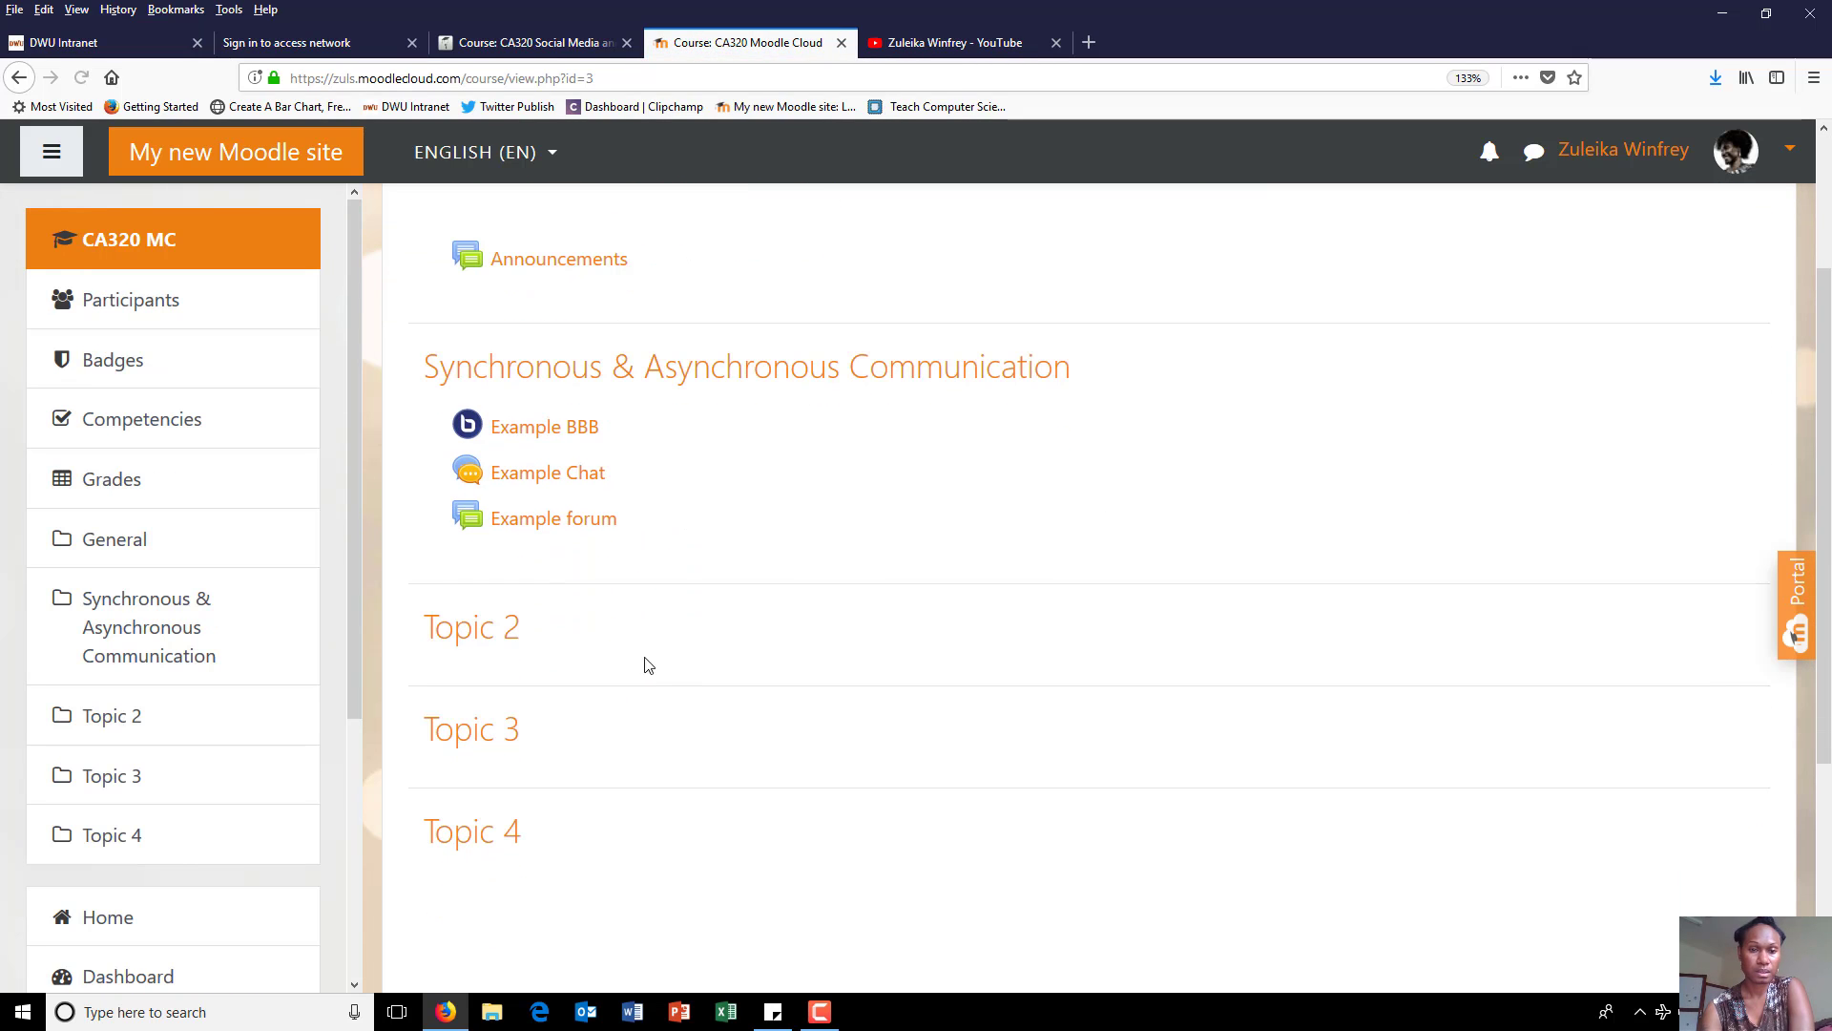
click(578, 485)
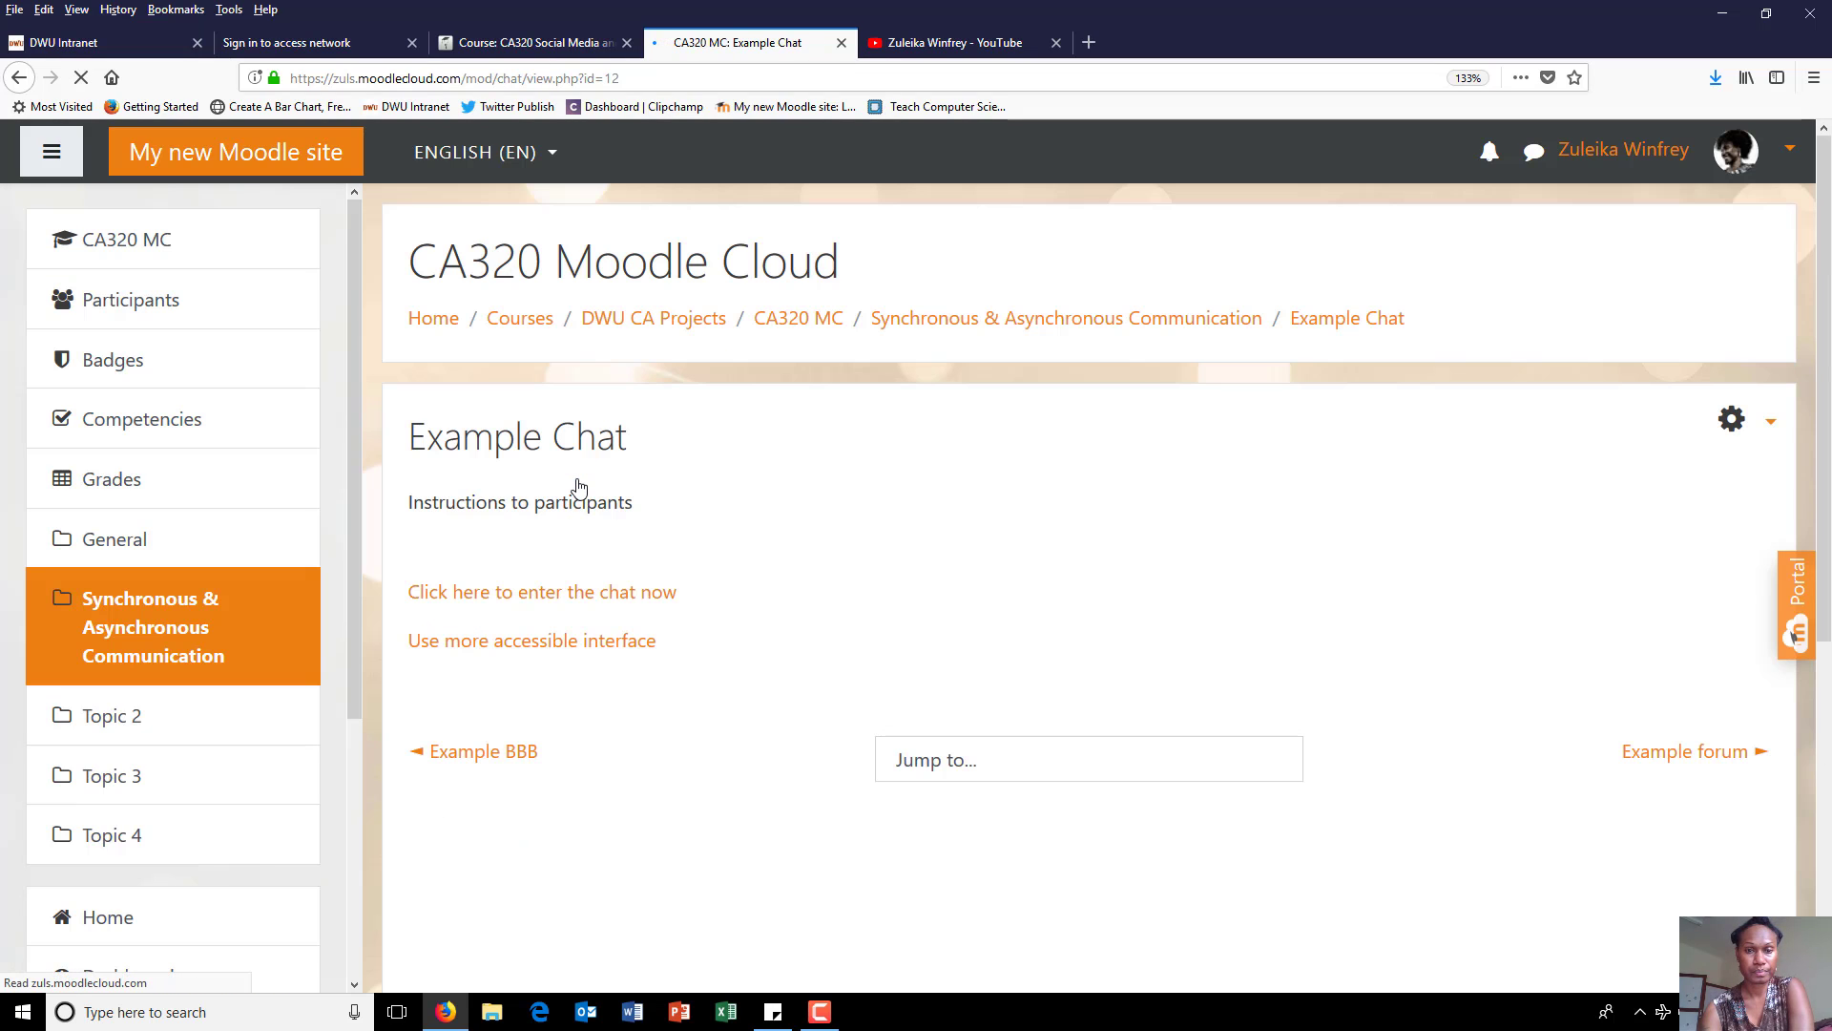
click(675, 77)
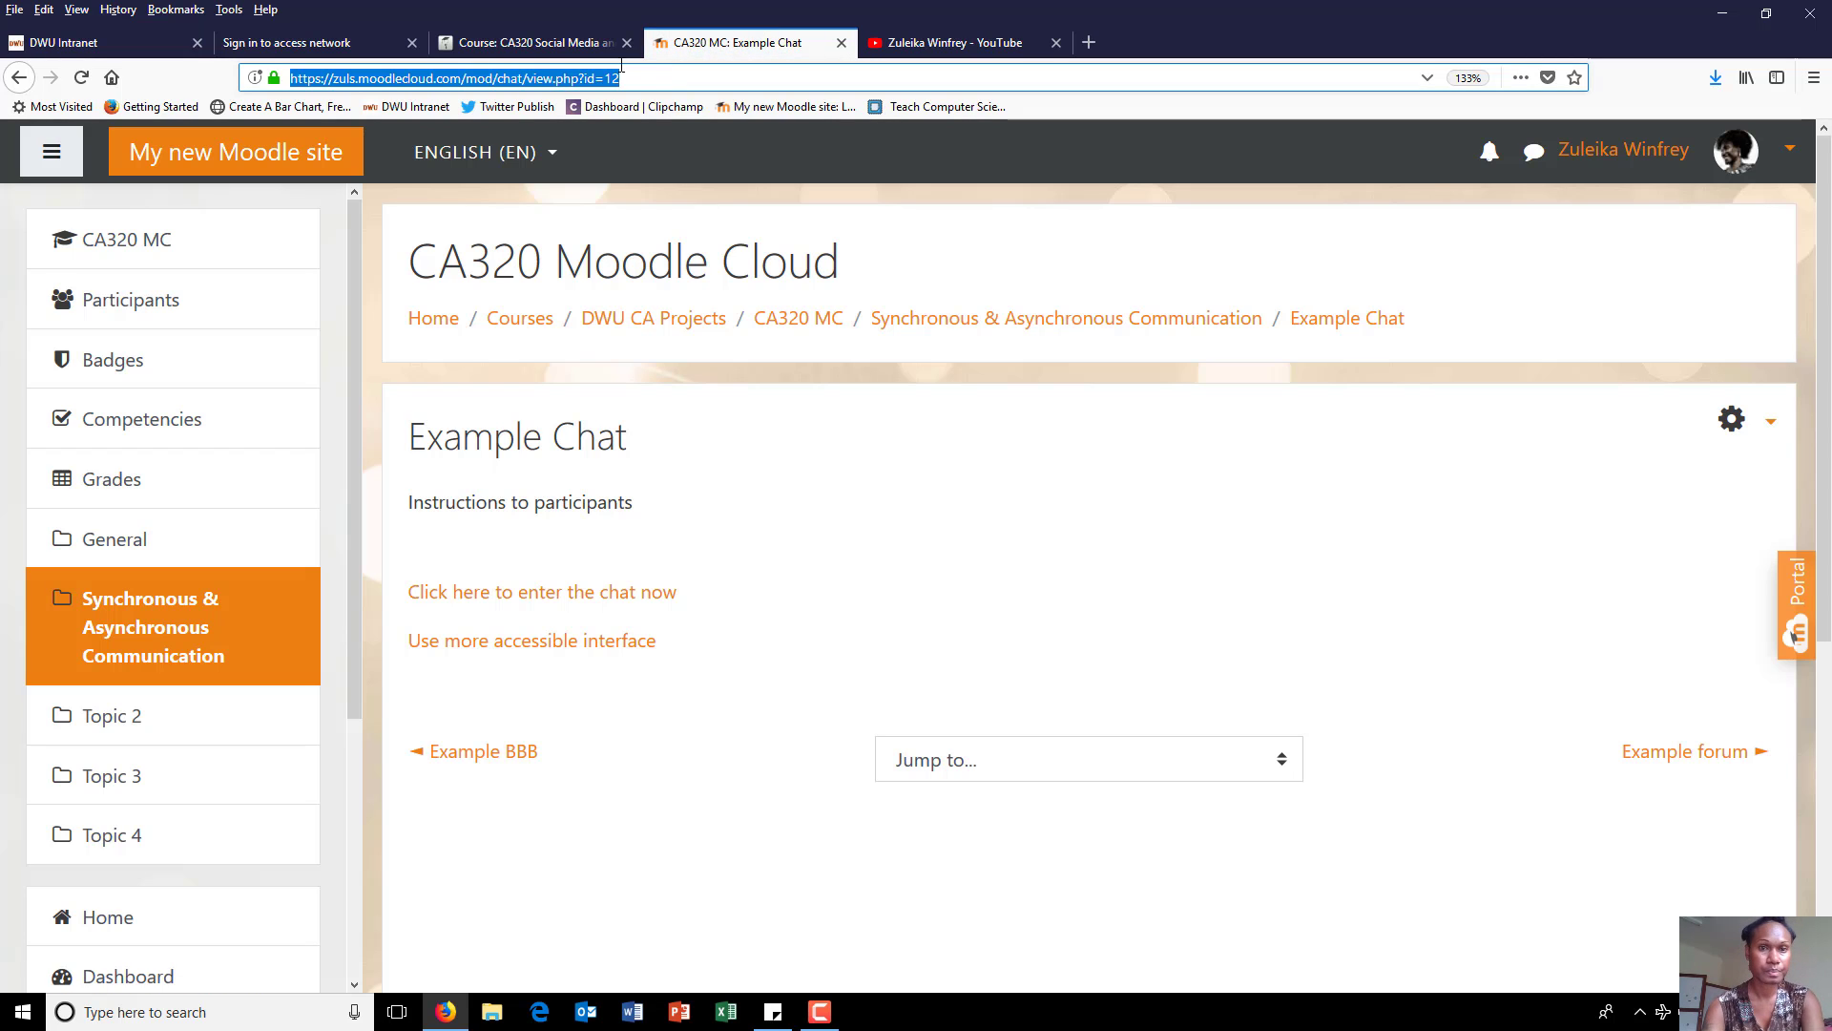
Return to the DWU CA320 course and open Task 1B: Synchronous Communication Activity under Wk 2
click(532, 38)
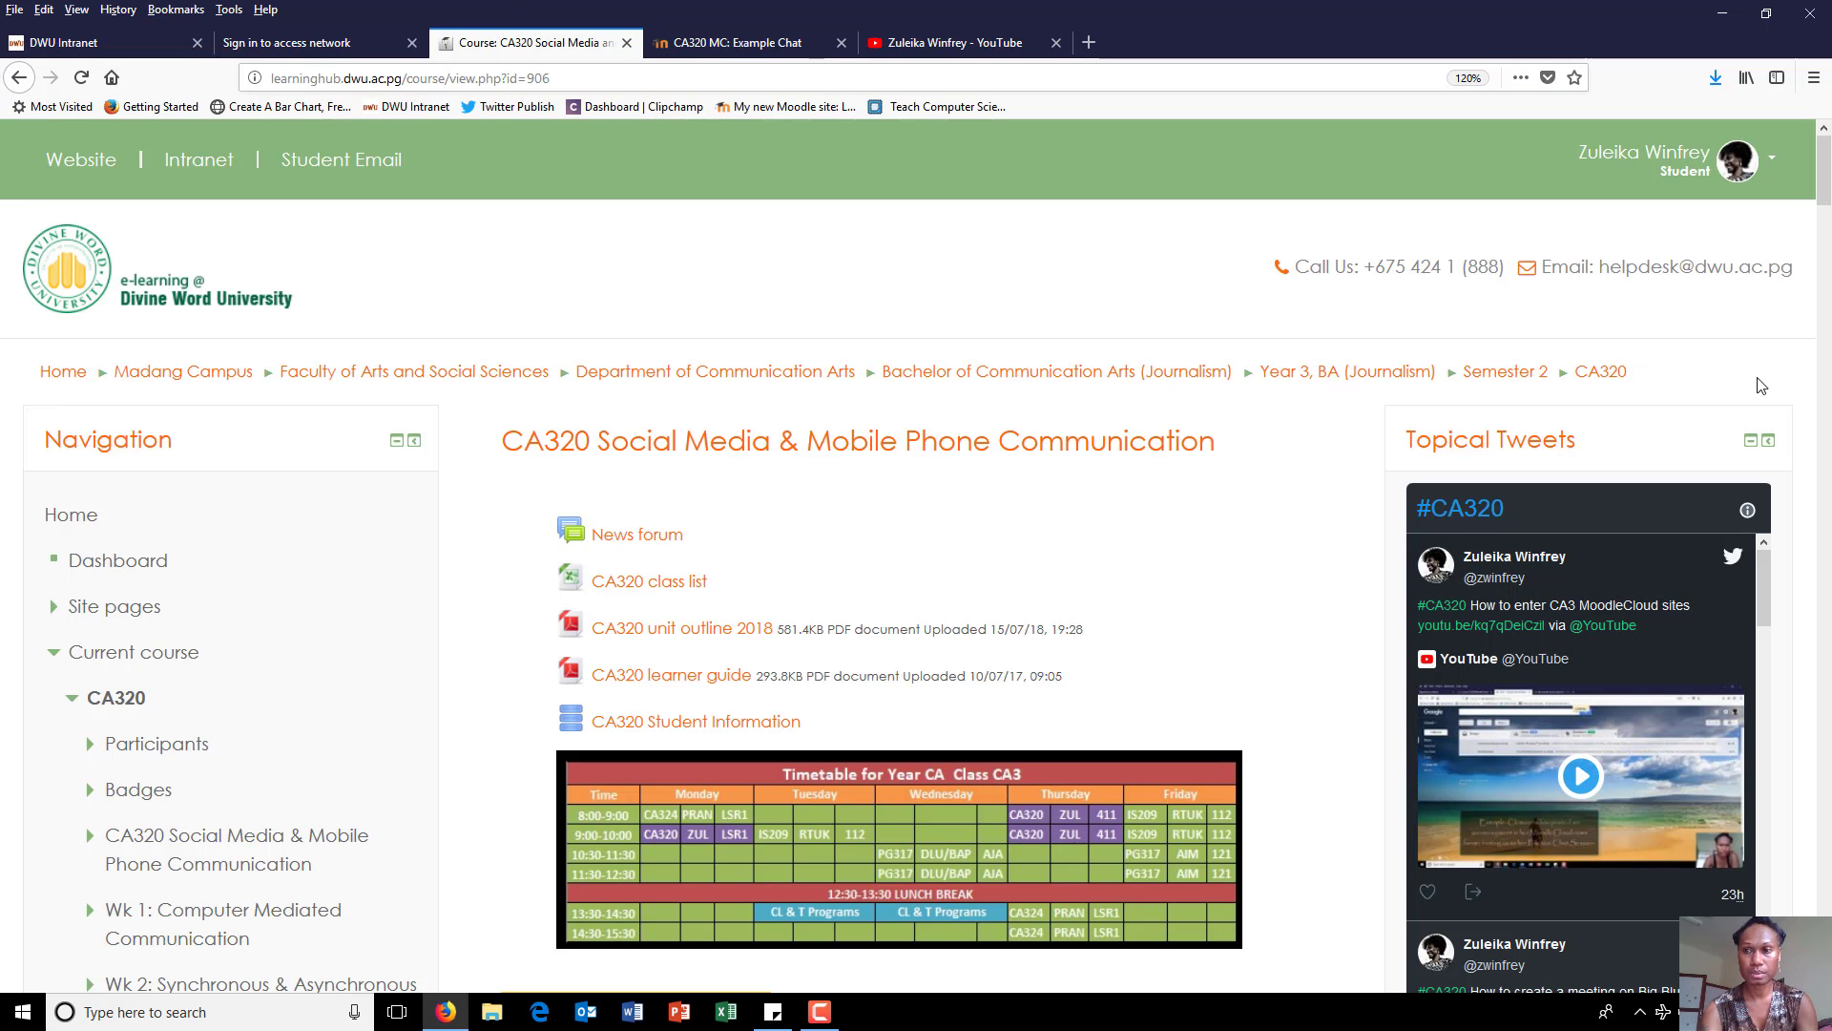
scroll(1062, 470, down, 5)
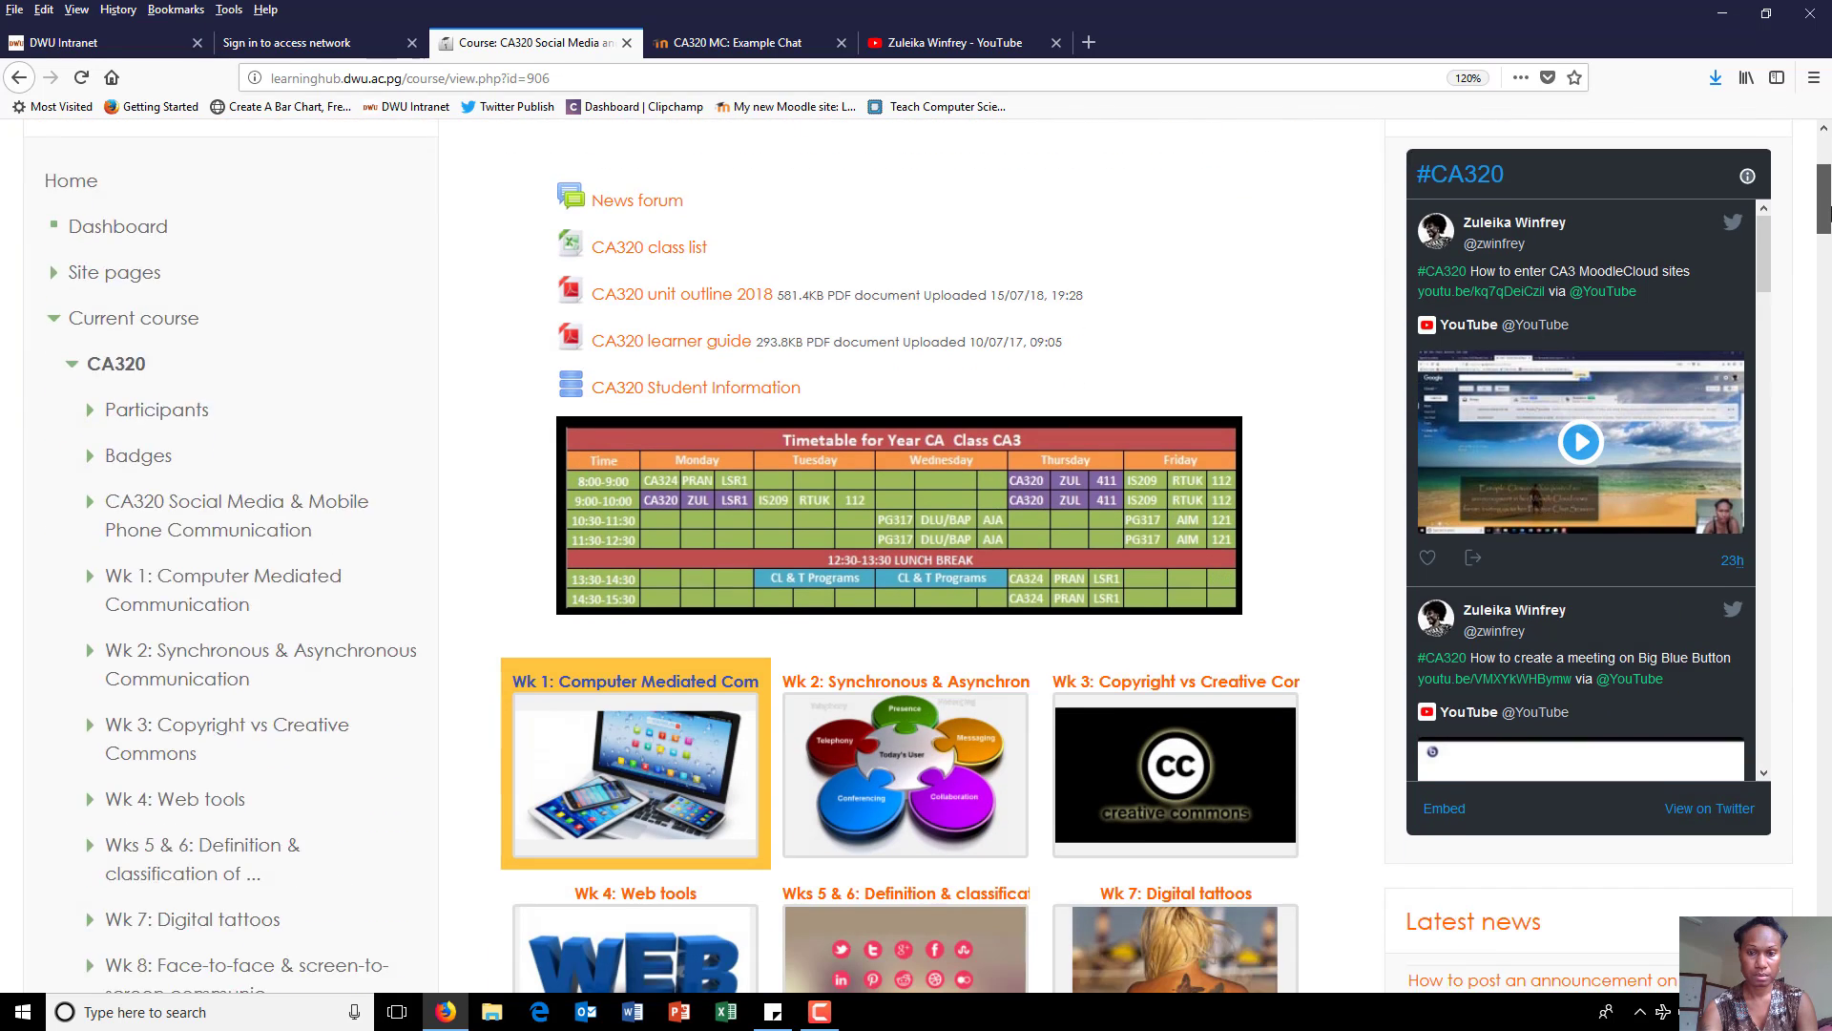
click(1002, 524)
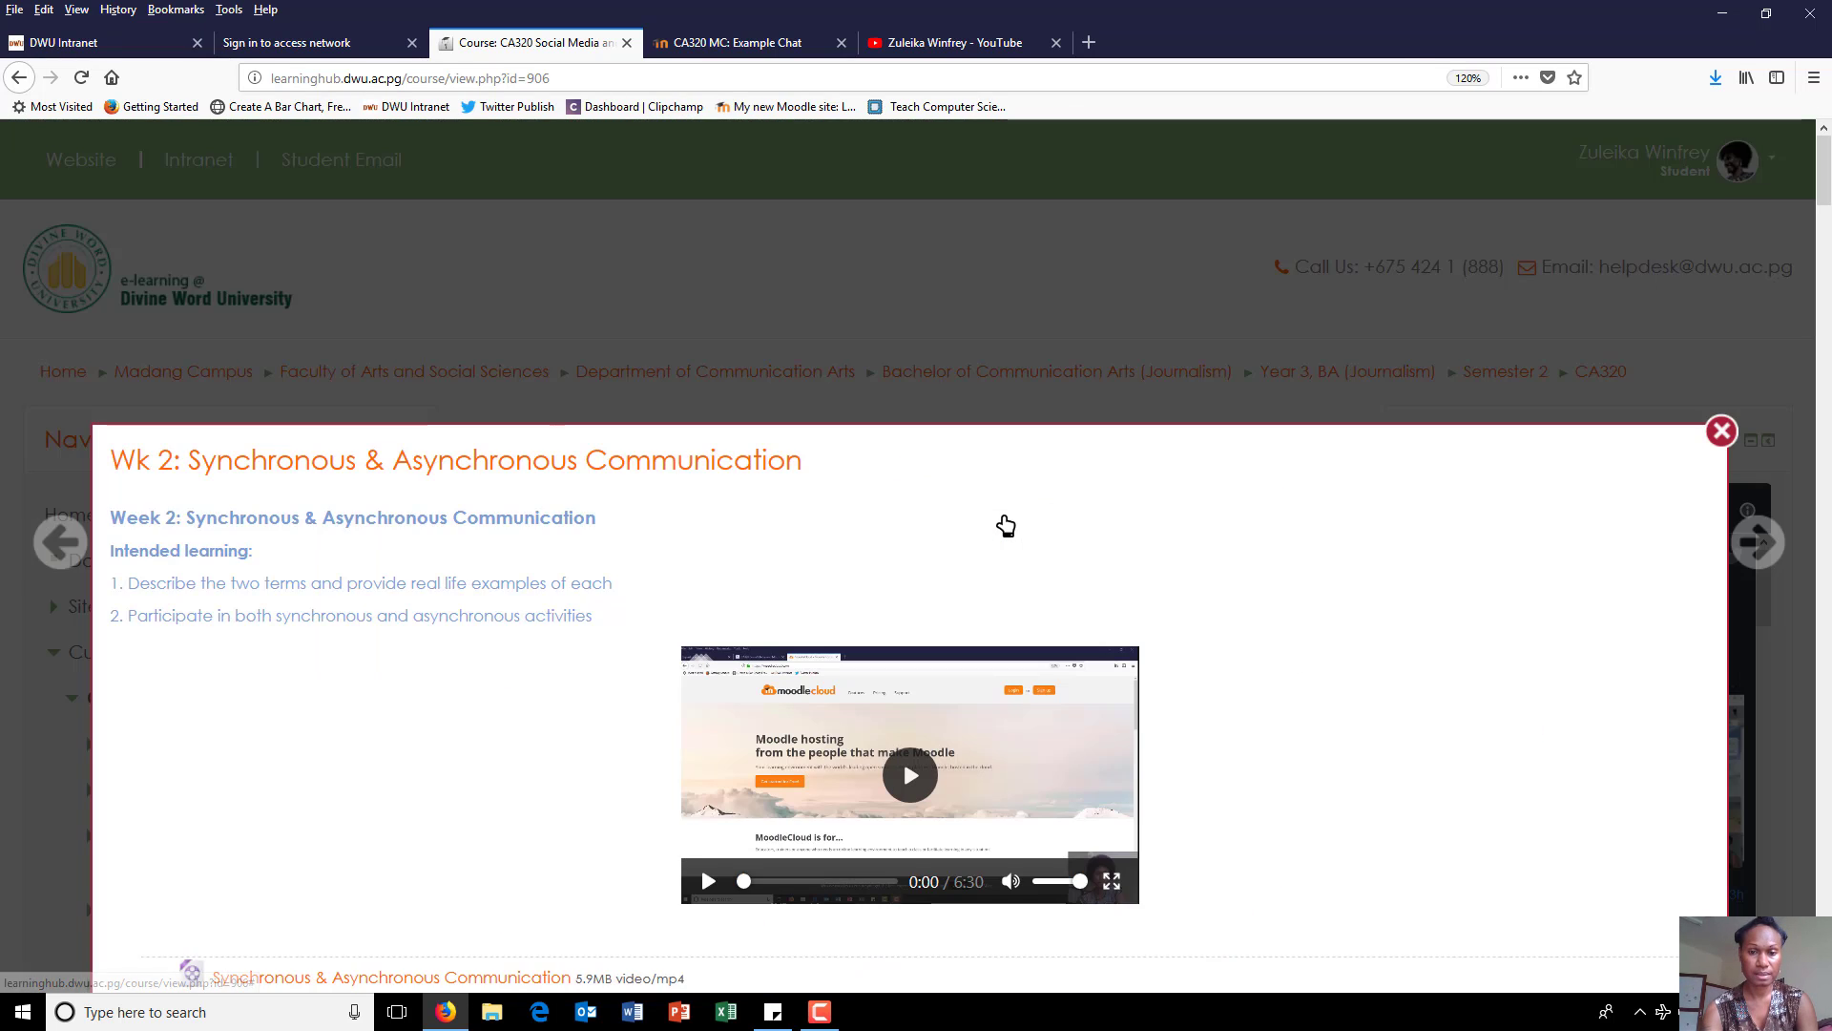
scroll(1006, 524, down, 5)
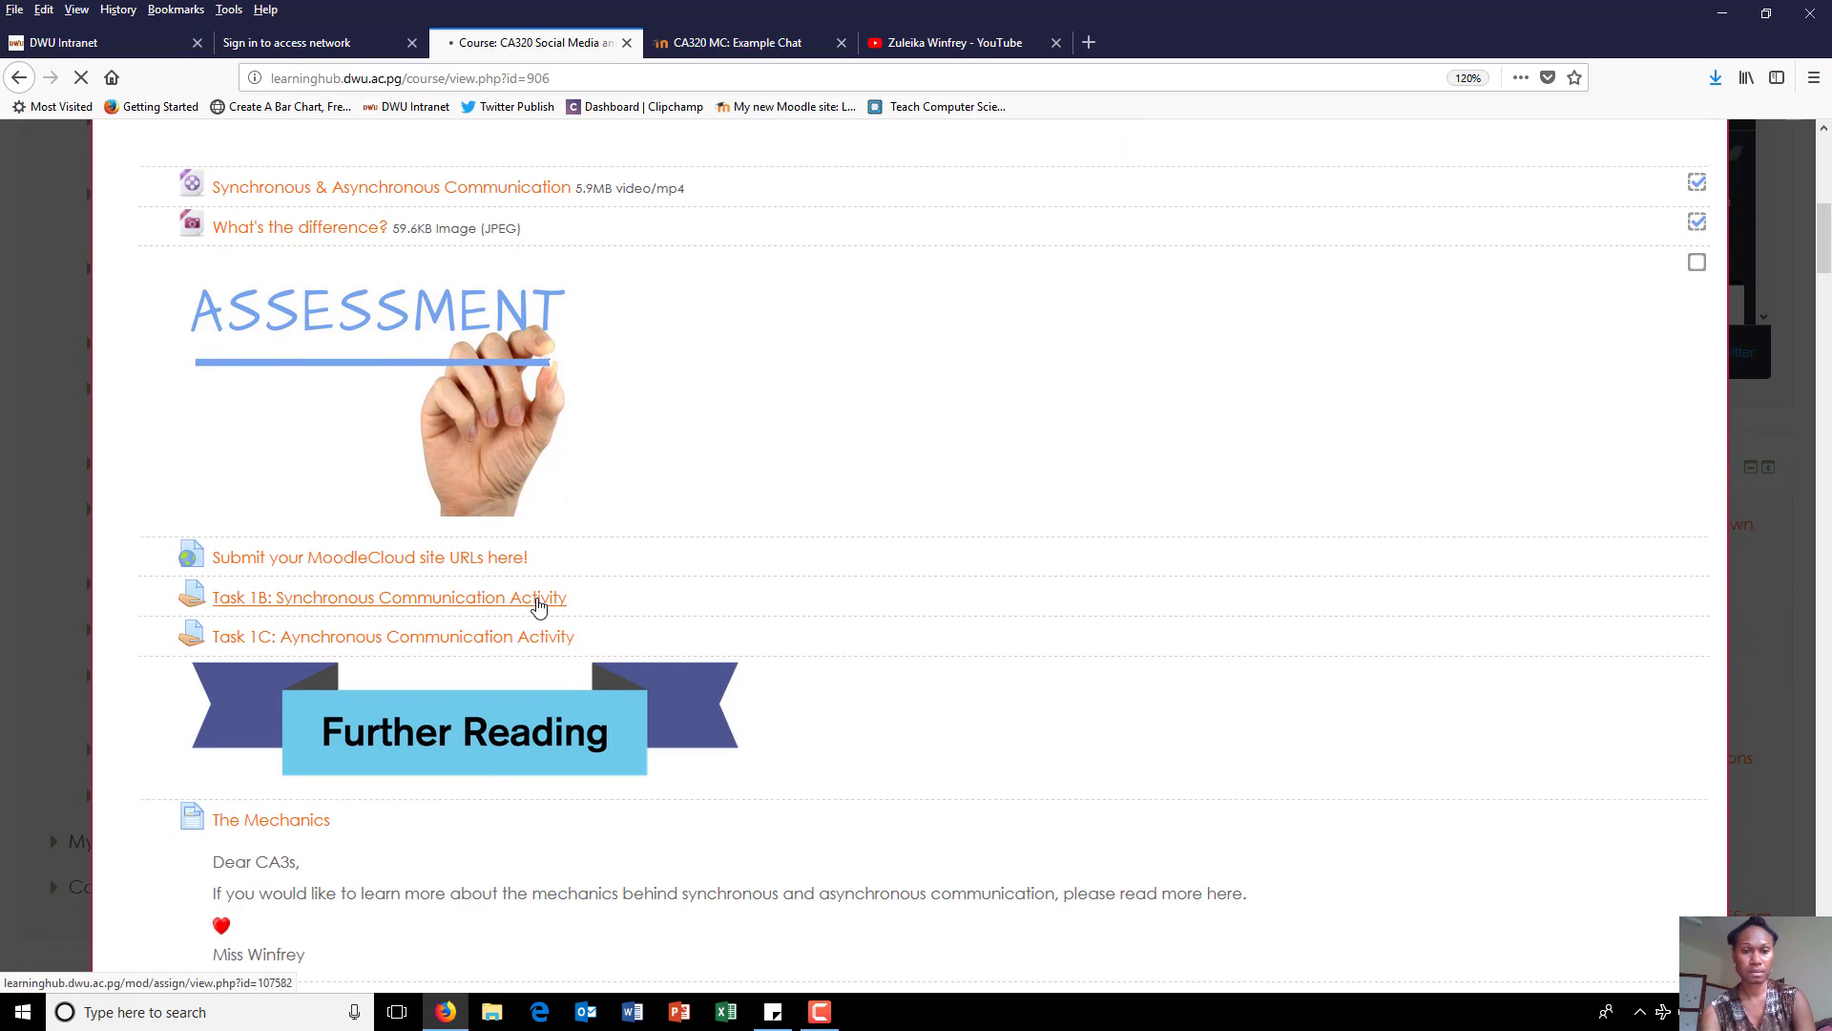
click(539, 601)
Open the Task 1B submission for editing and scroll to its online text
scroll(538, 604, down, 10)
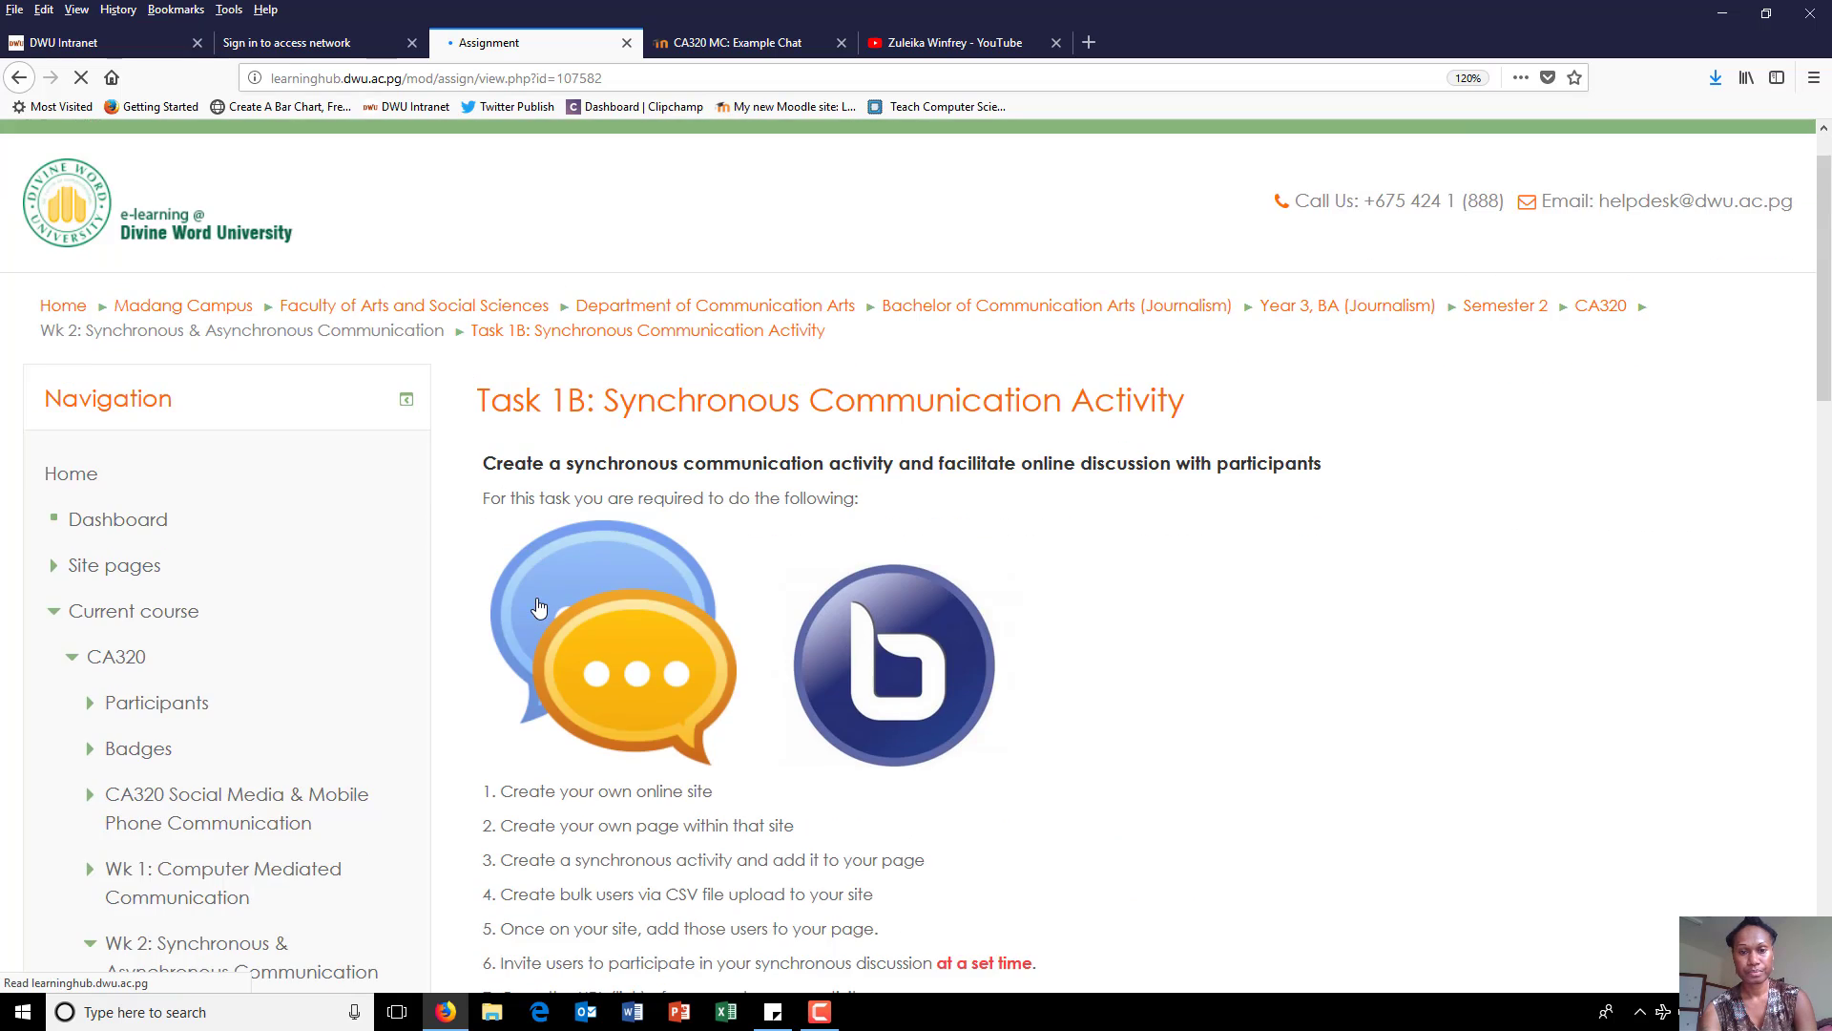
scroll(538, 604, down, 6)
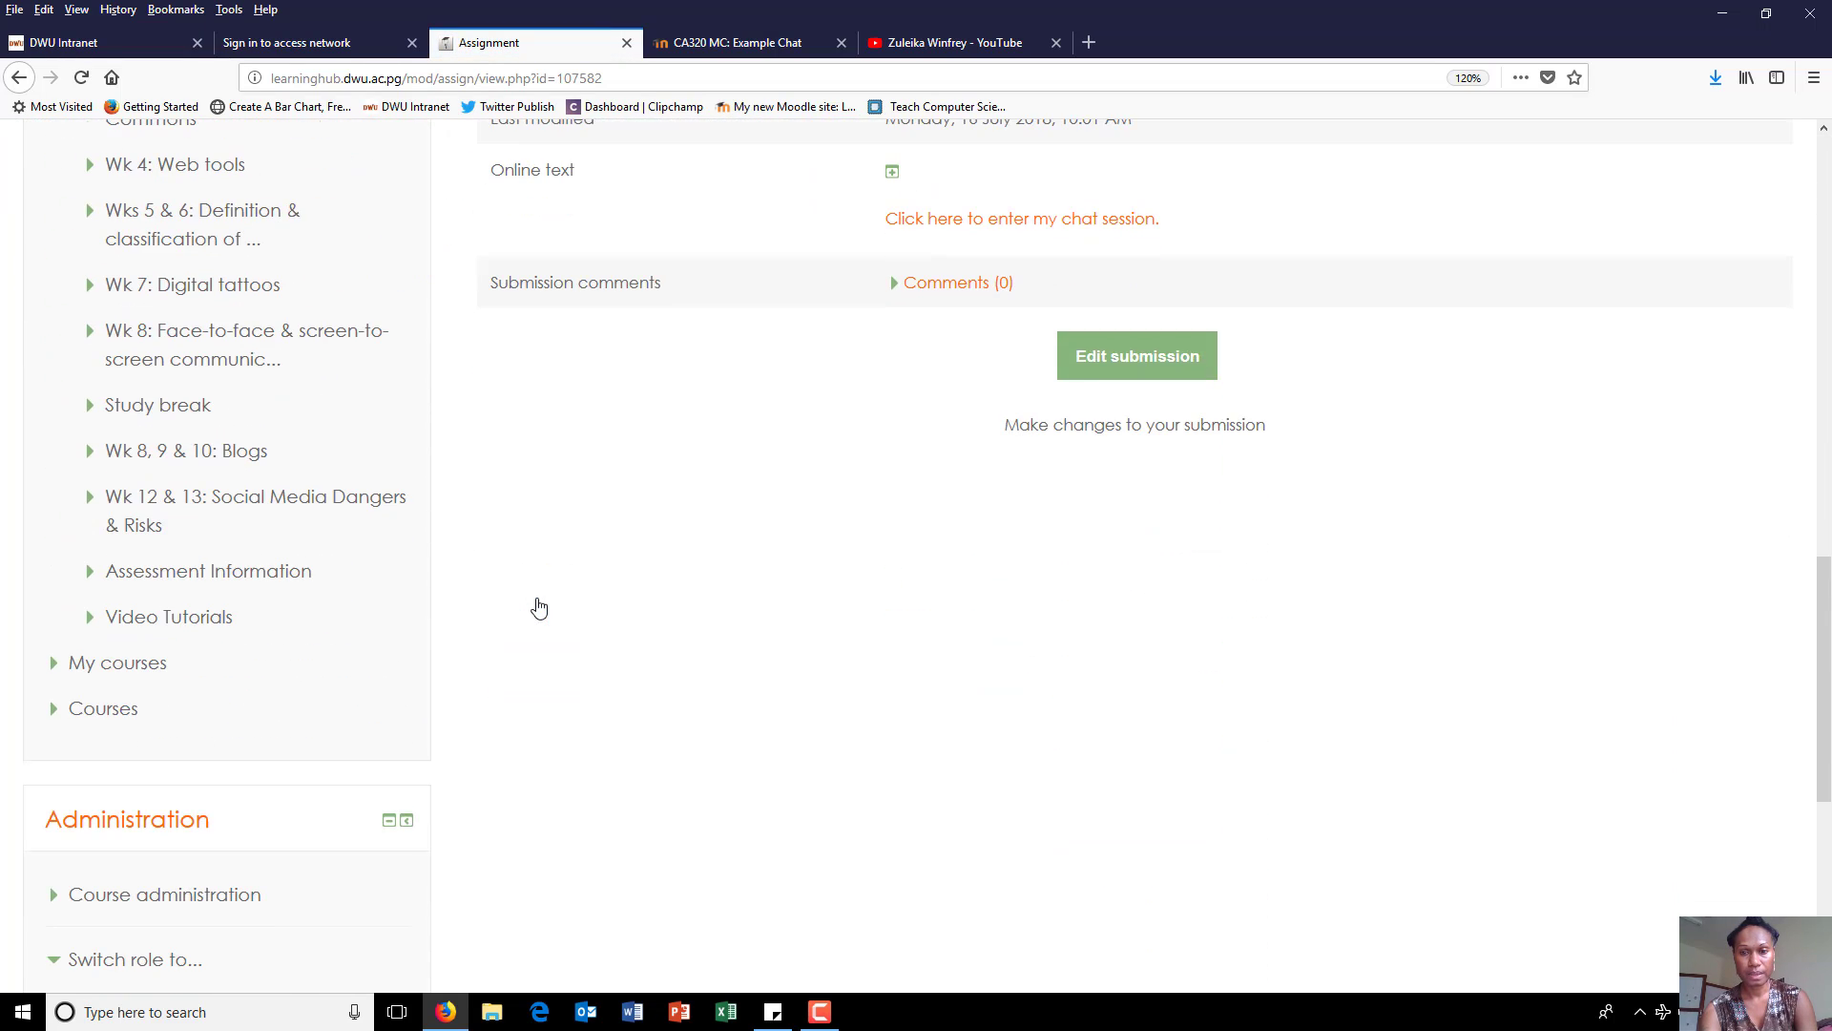
click(1172, 375)
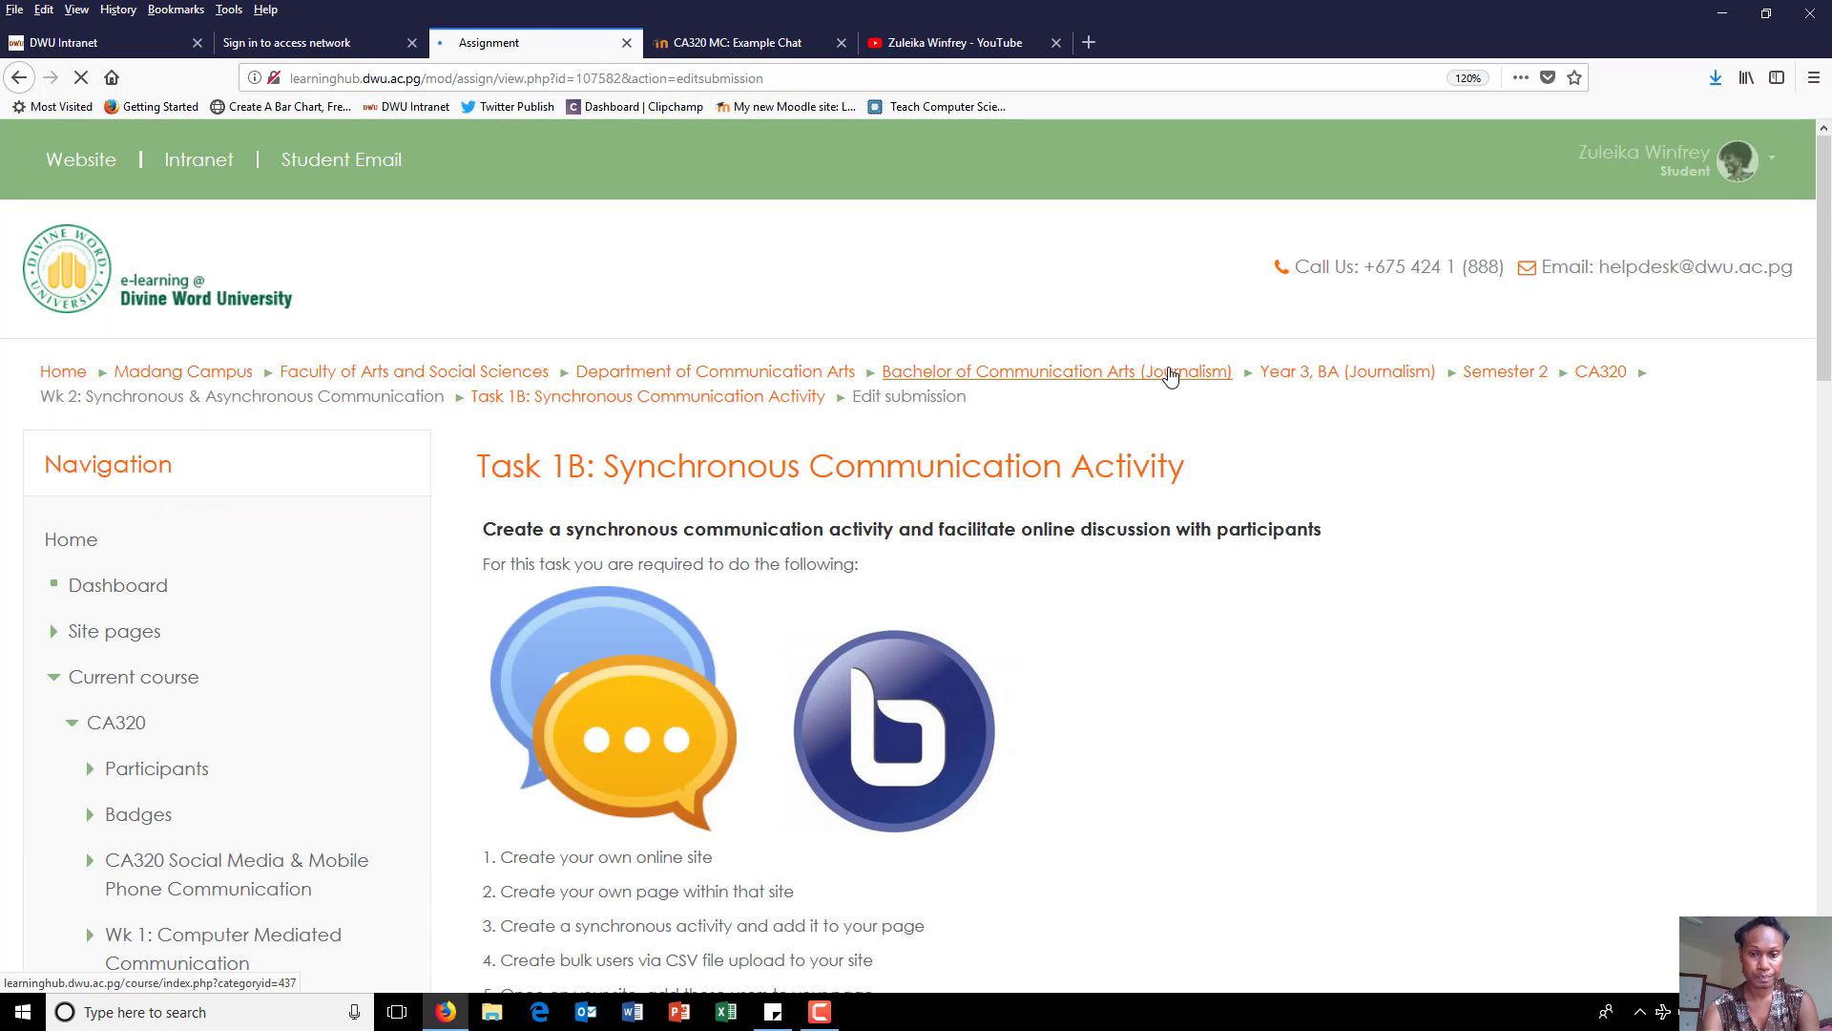
scroll(1172, 375, down, 1)
scroll(1172, 375, down, 8)
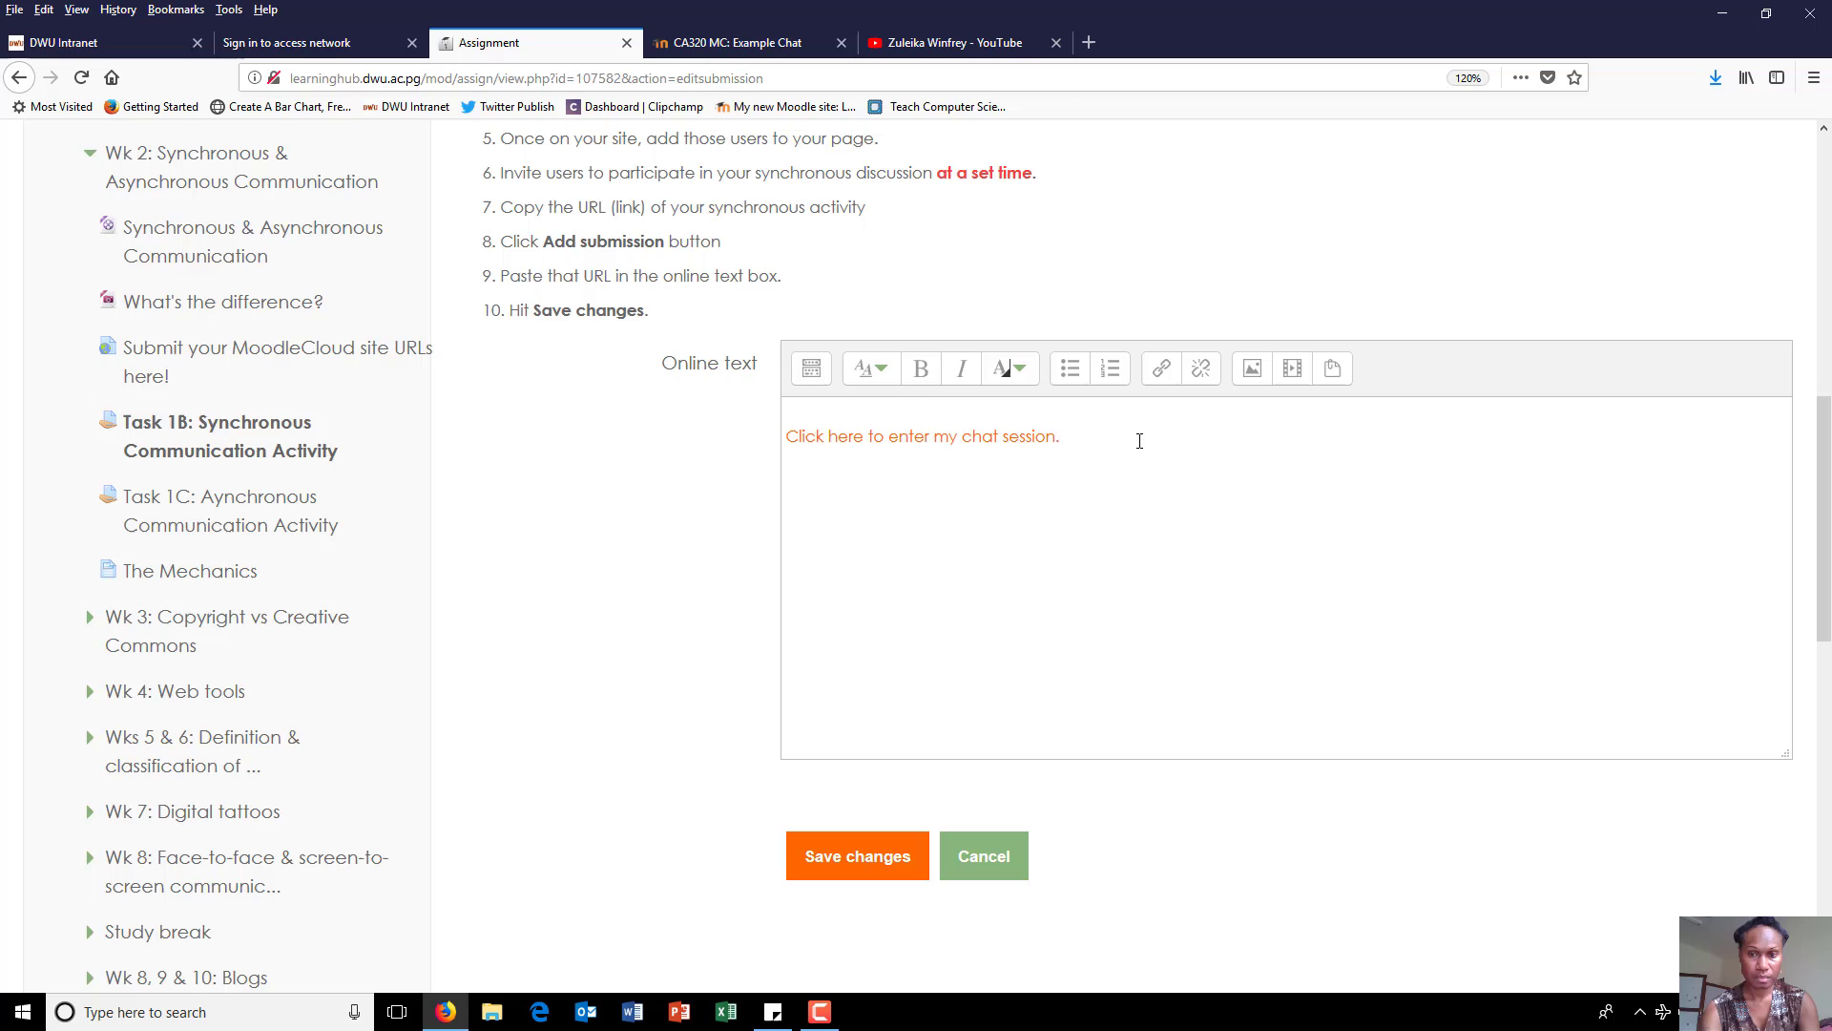
Replace the old chat-session line with 'Click here to access my activity.' and select it
triple_click(1138, 442)
key(BackSpace)
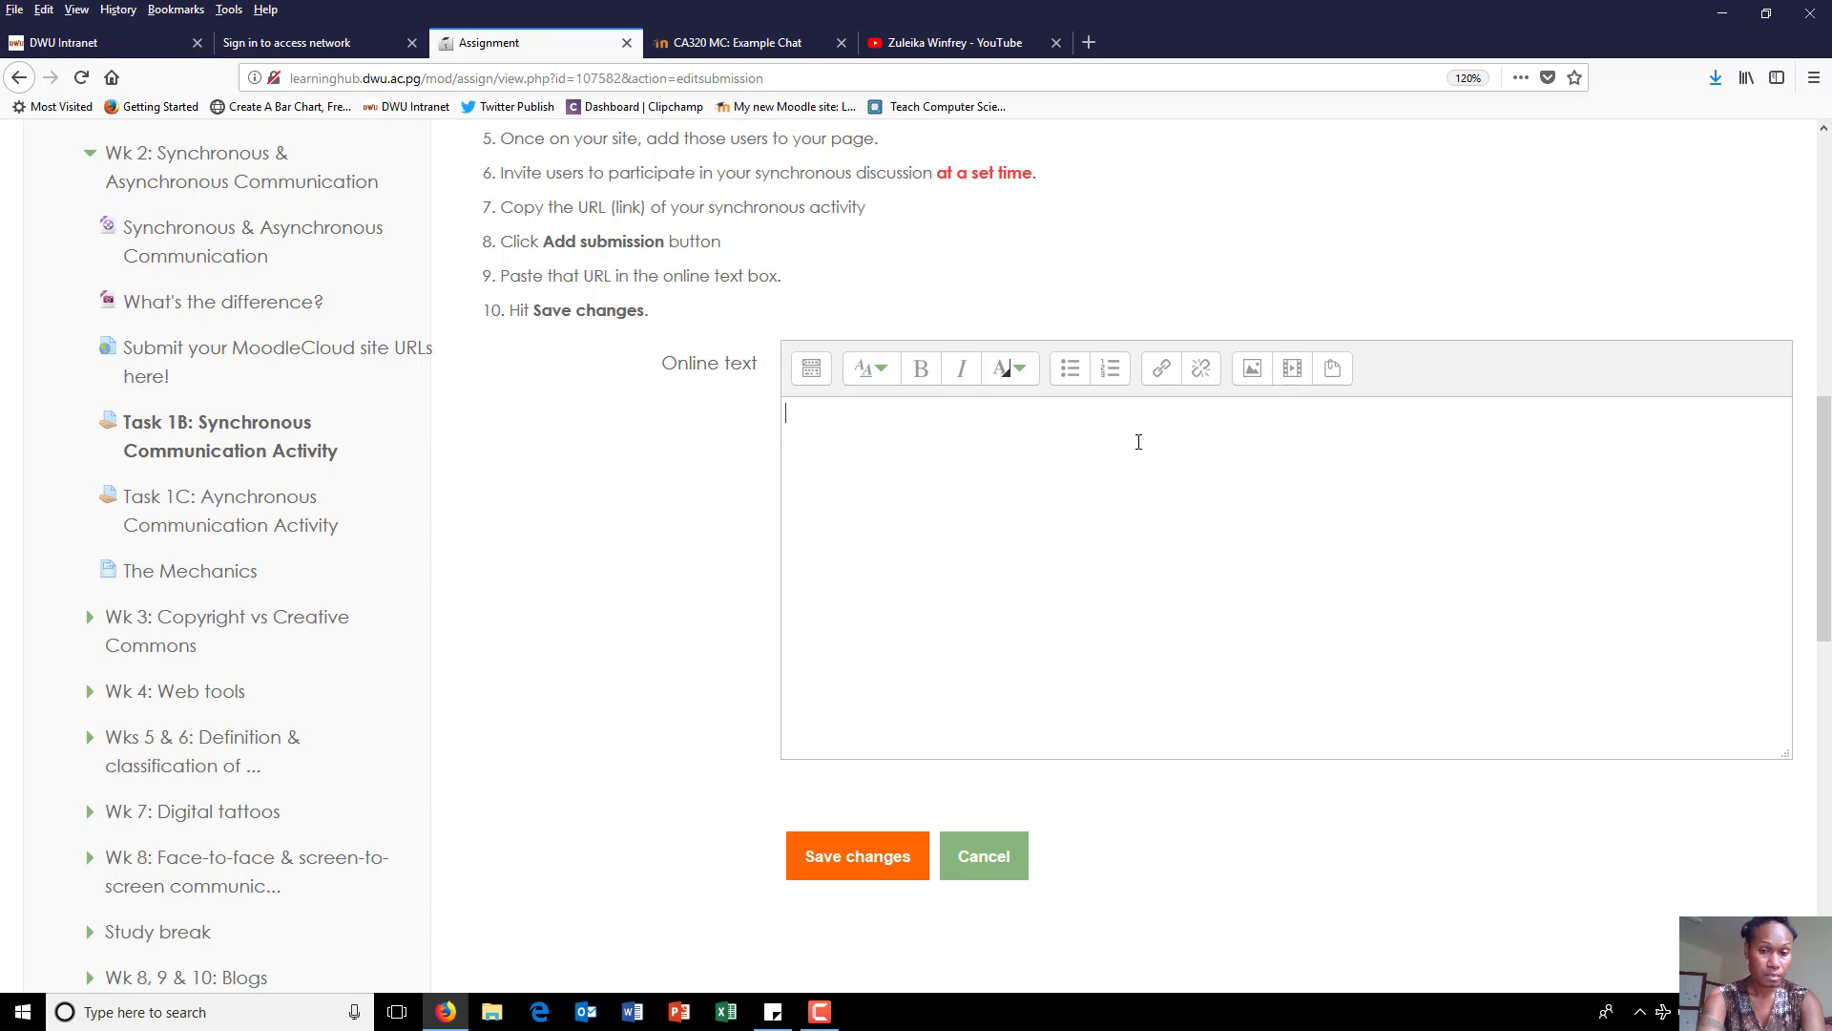
text(Click her)
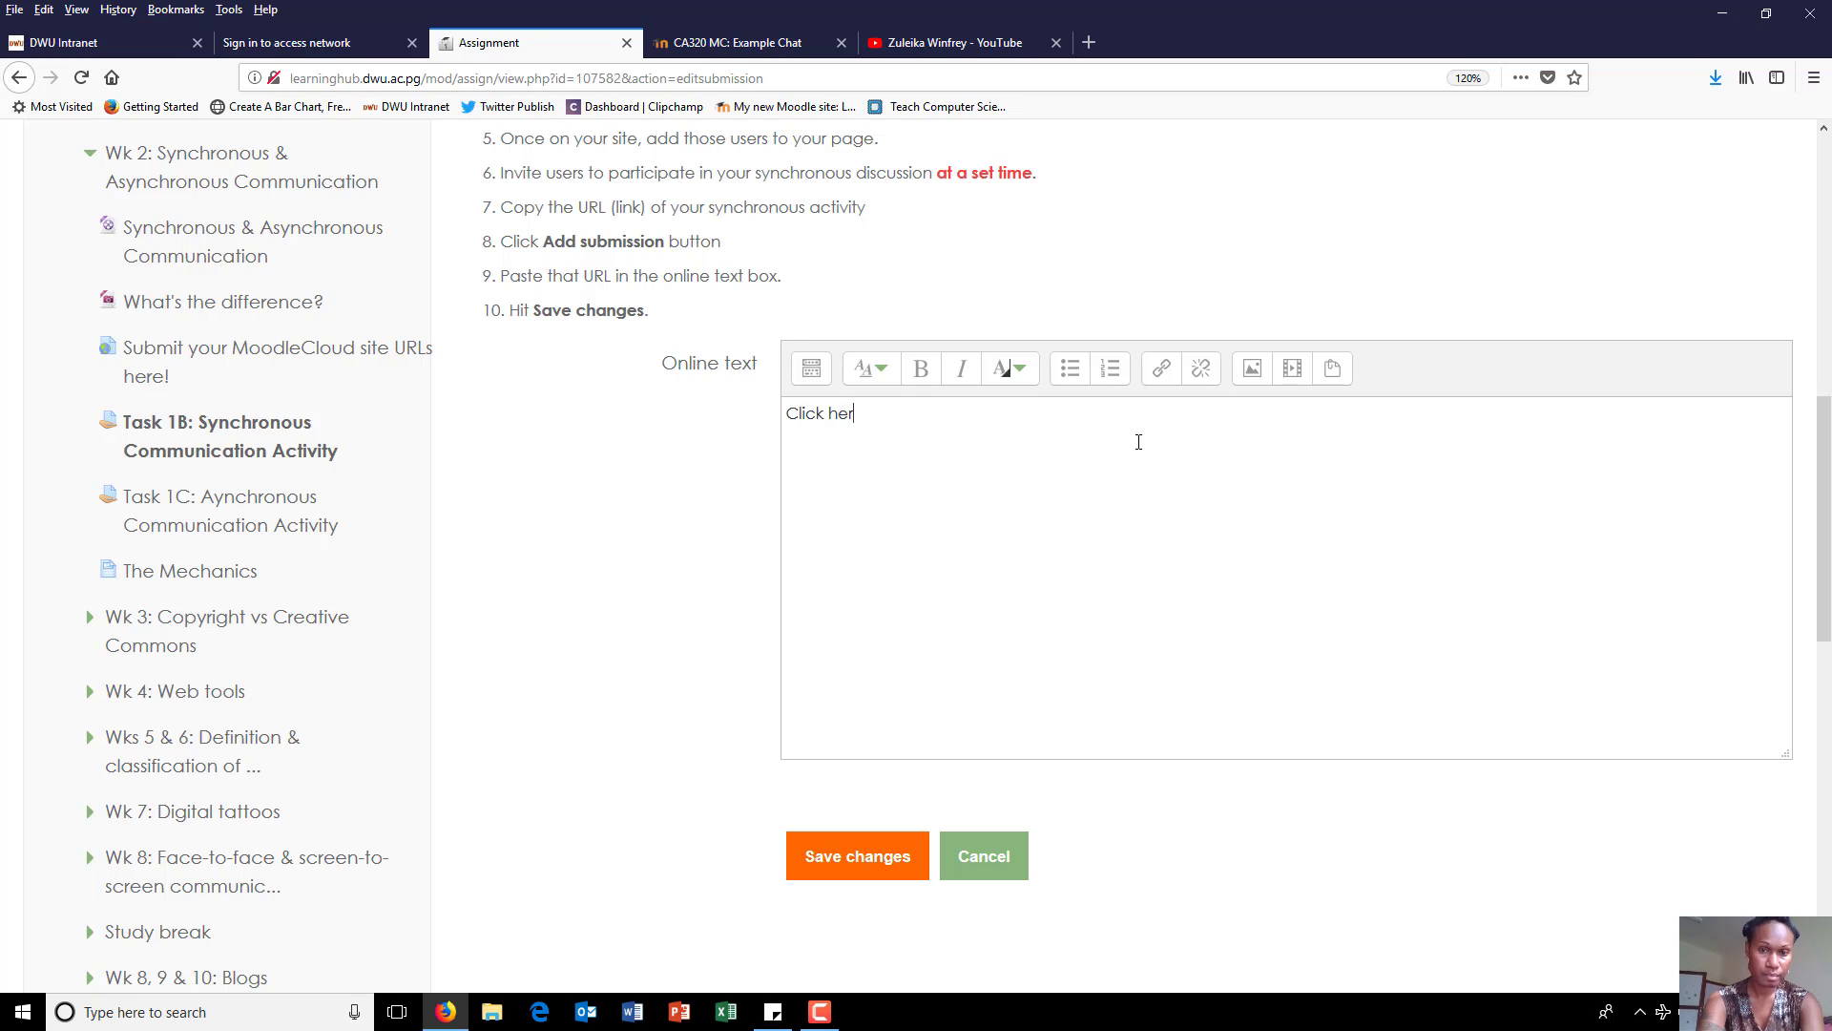
text(e to access )
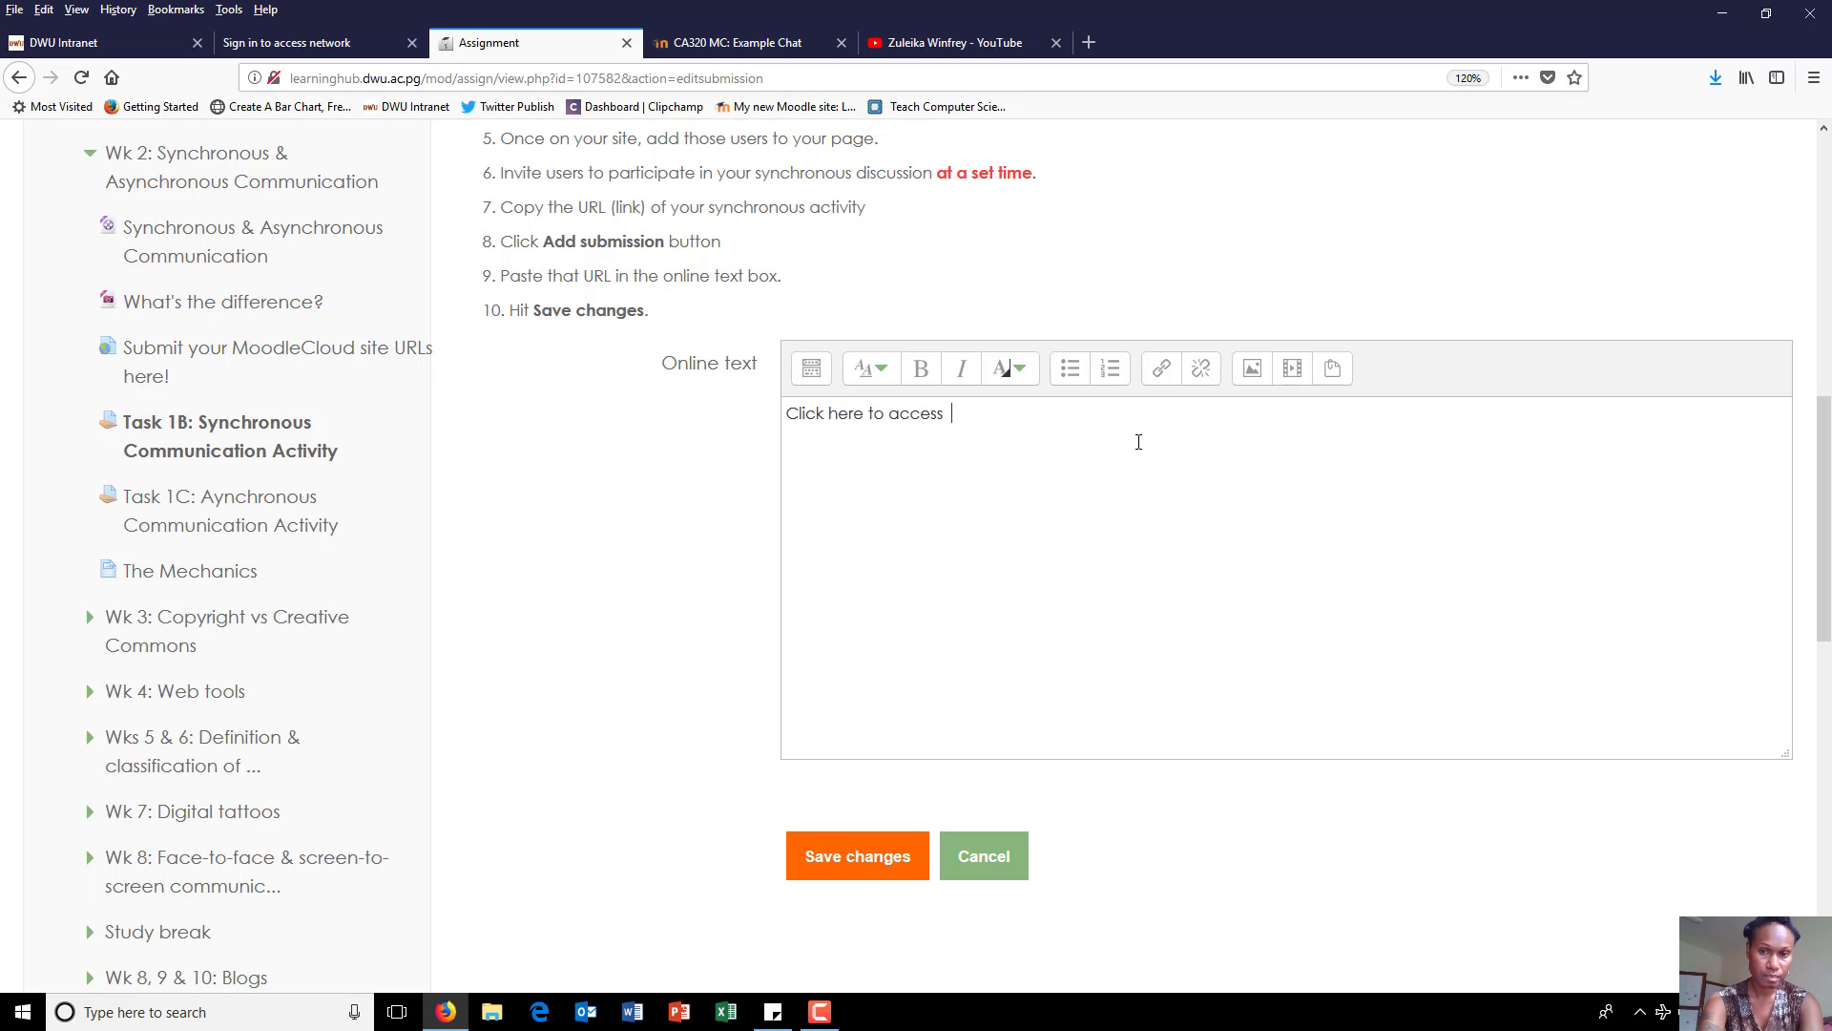
text(my activity.)
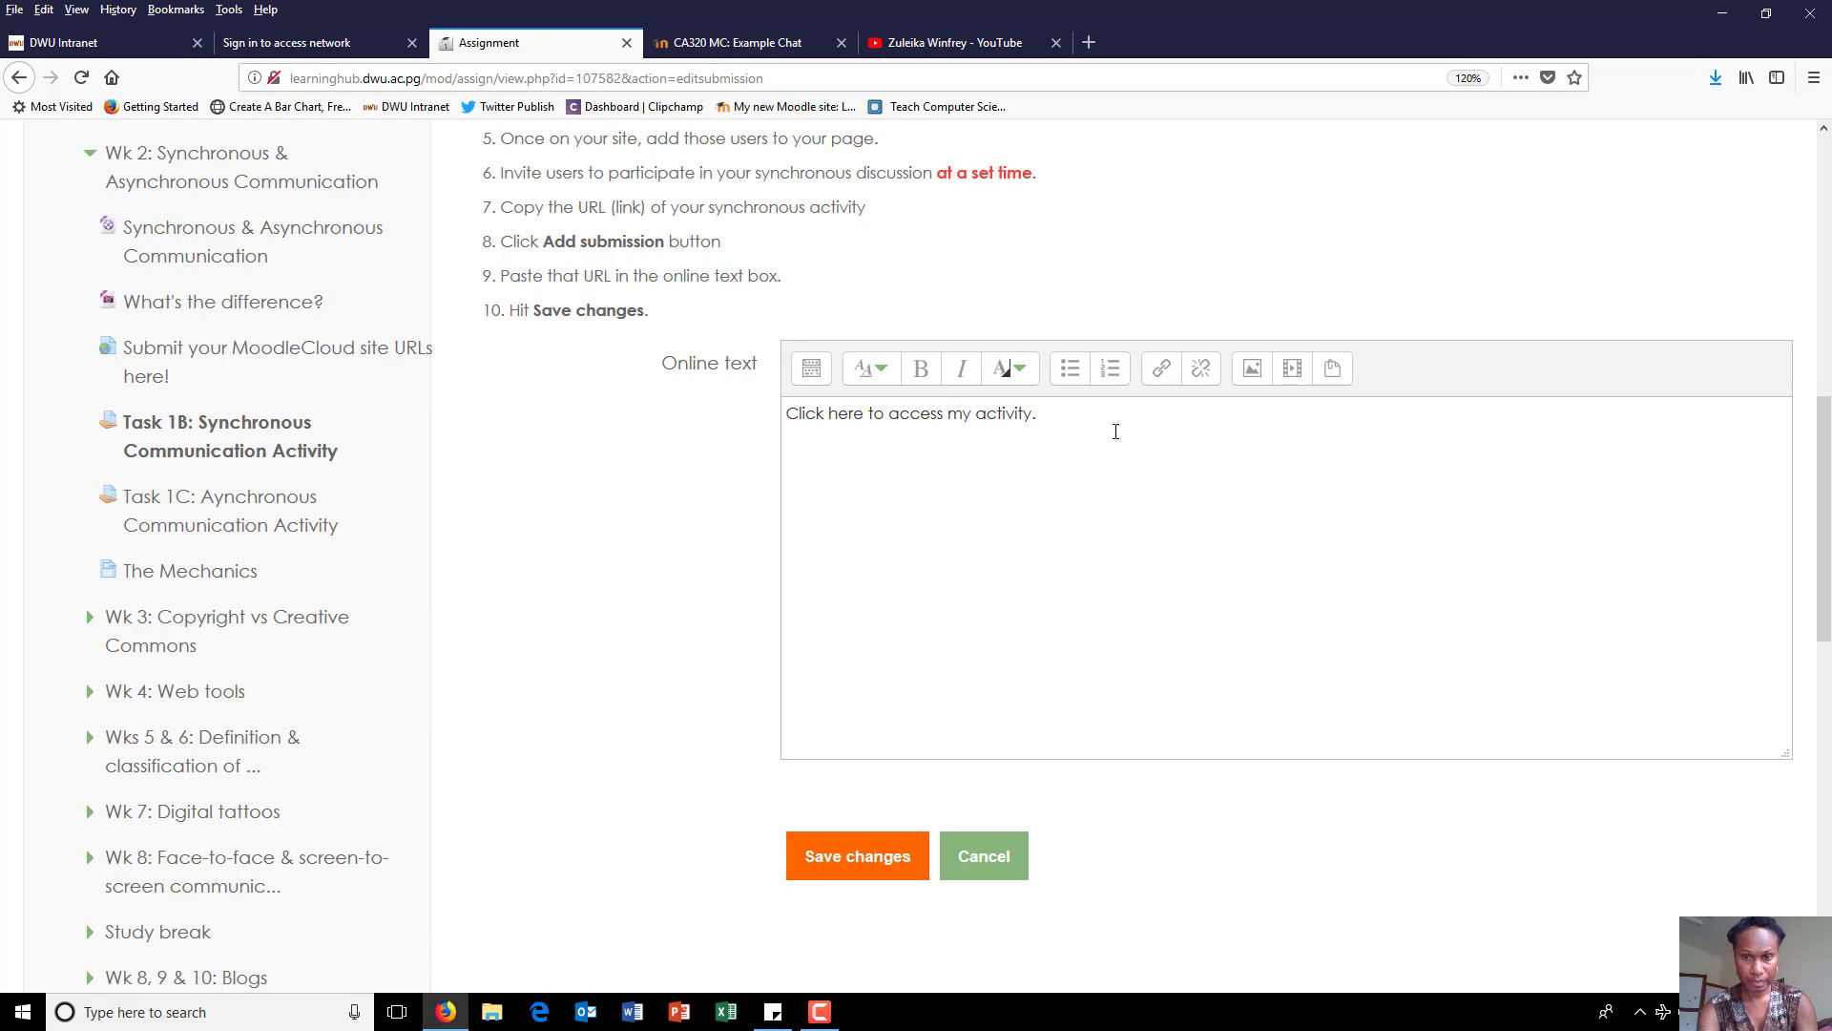
drag(1100, 421, 775, 414)
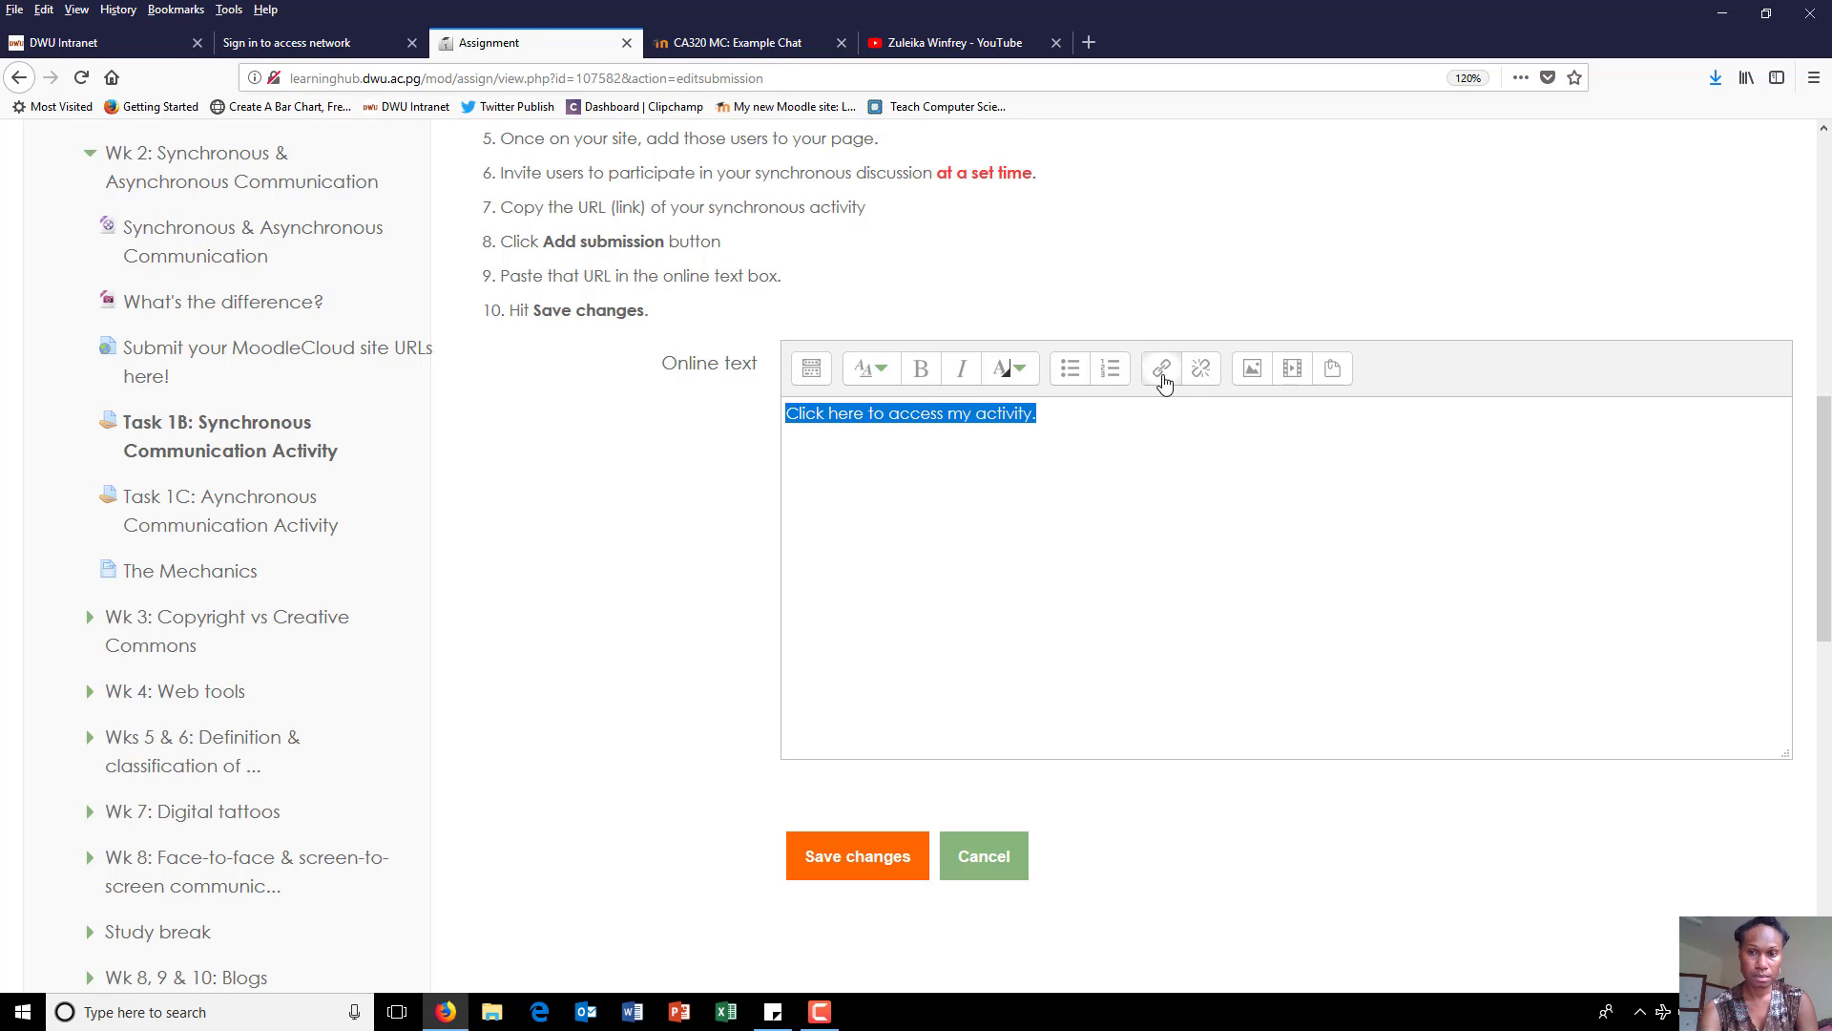
Link the sentence to the copied Example Chat address, opening in a new window, and save the submission
click(1162, 371)
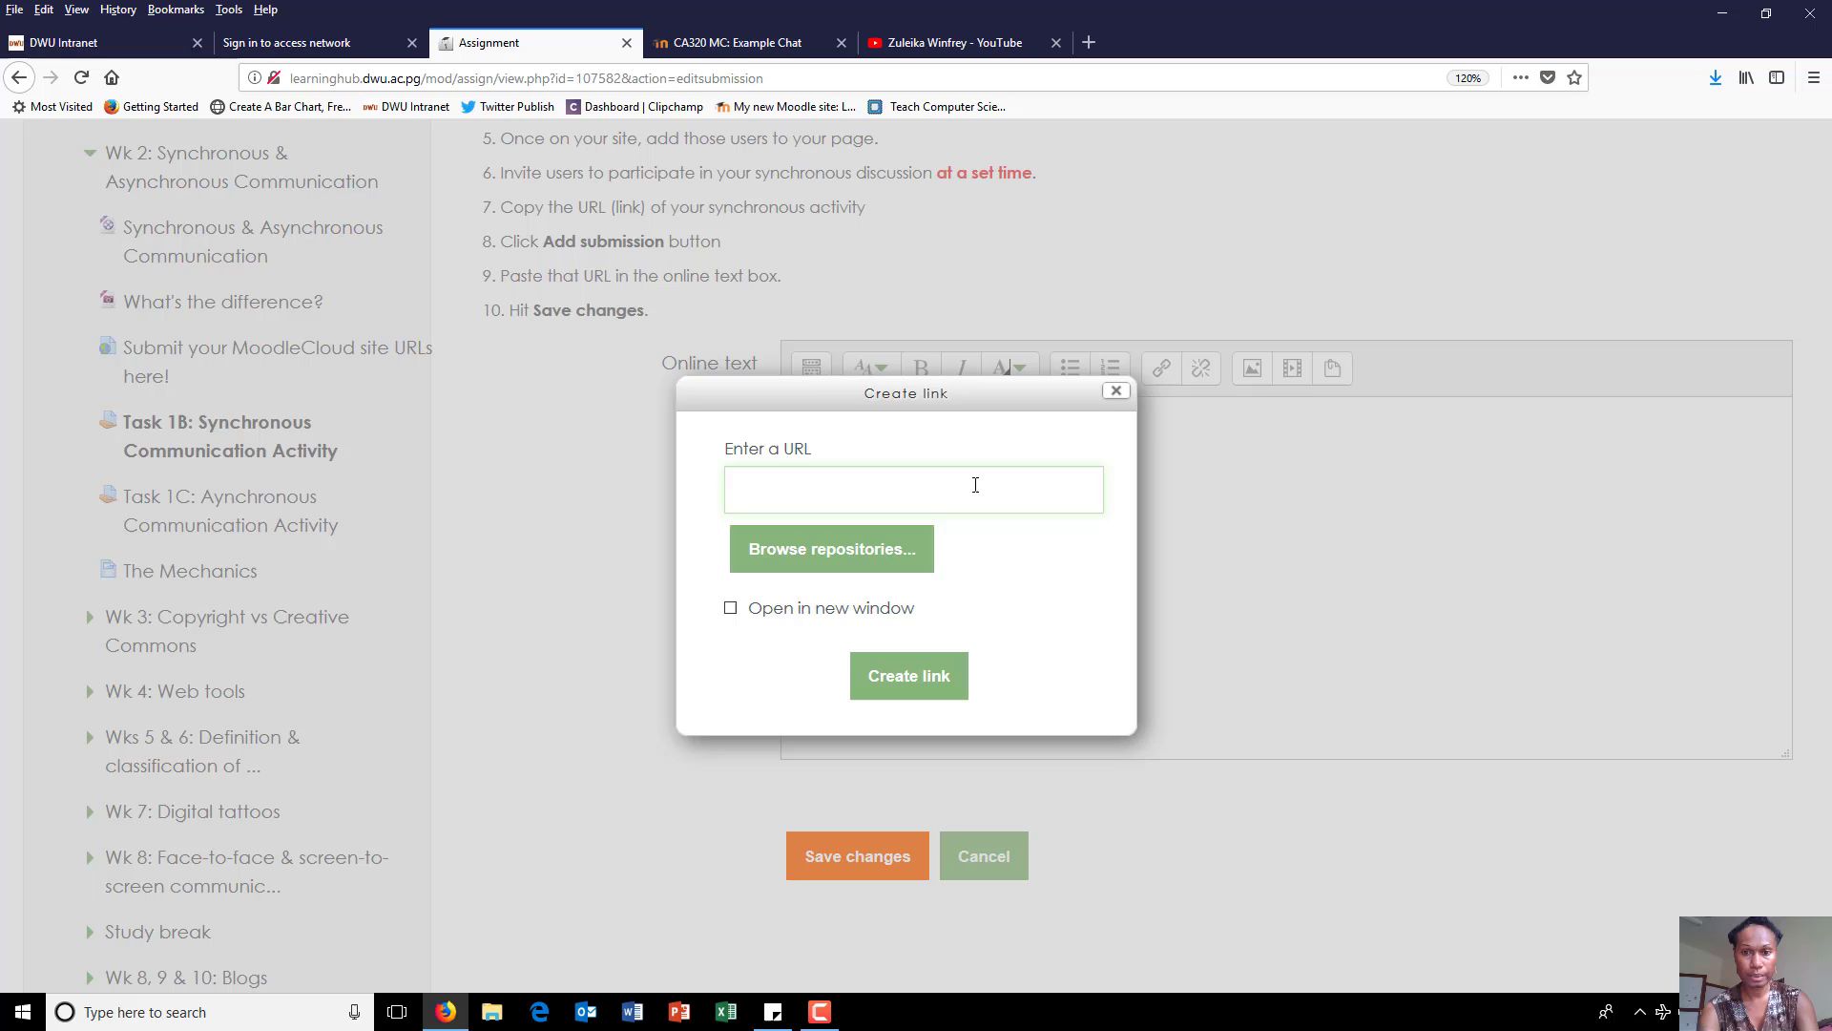
click(973, 487)
text(moodlecloud.com/mod/chat/view.php?id=12)
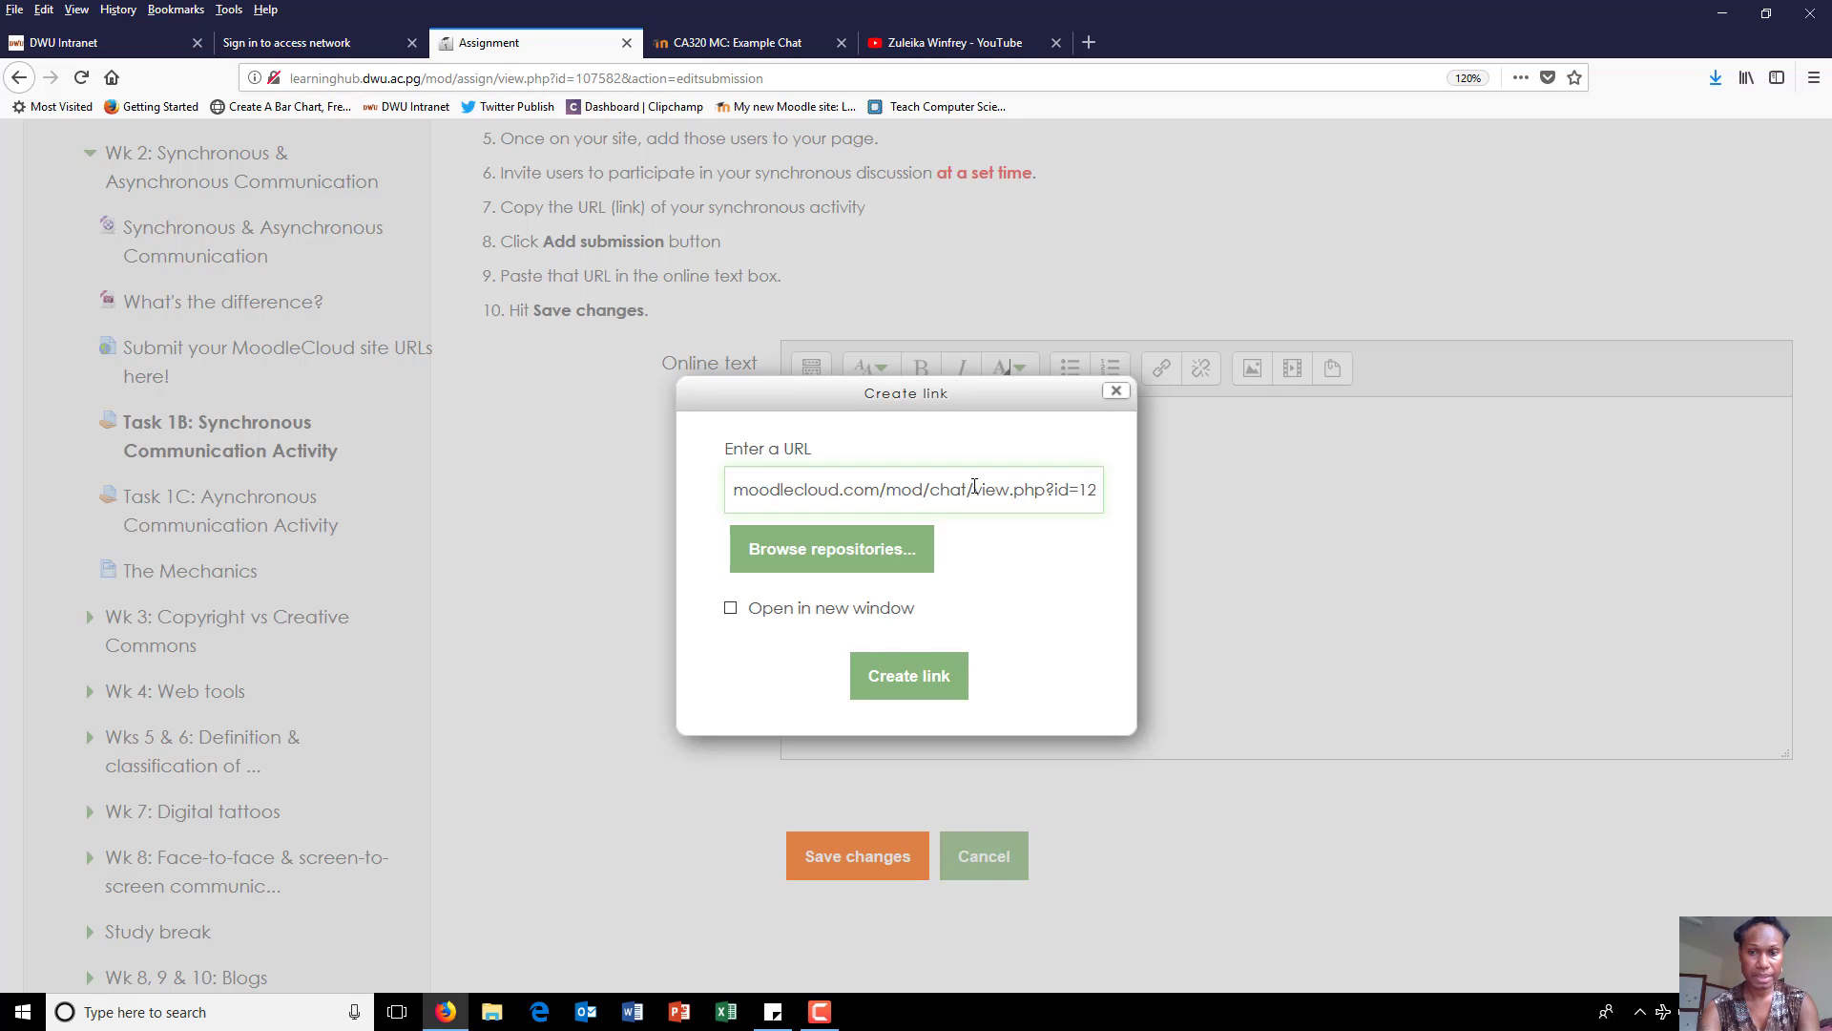
click(845, 616)
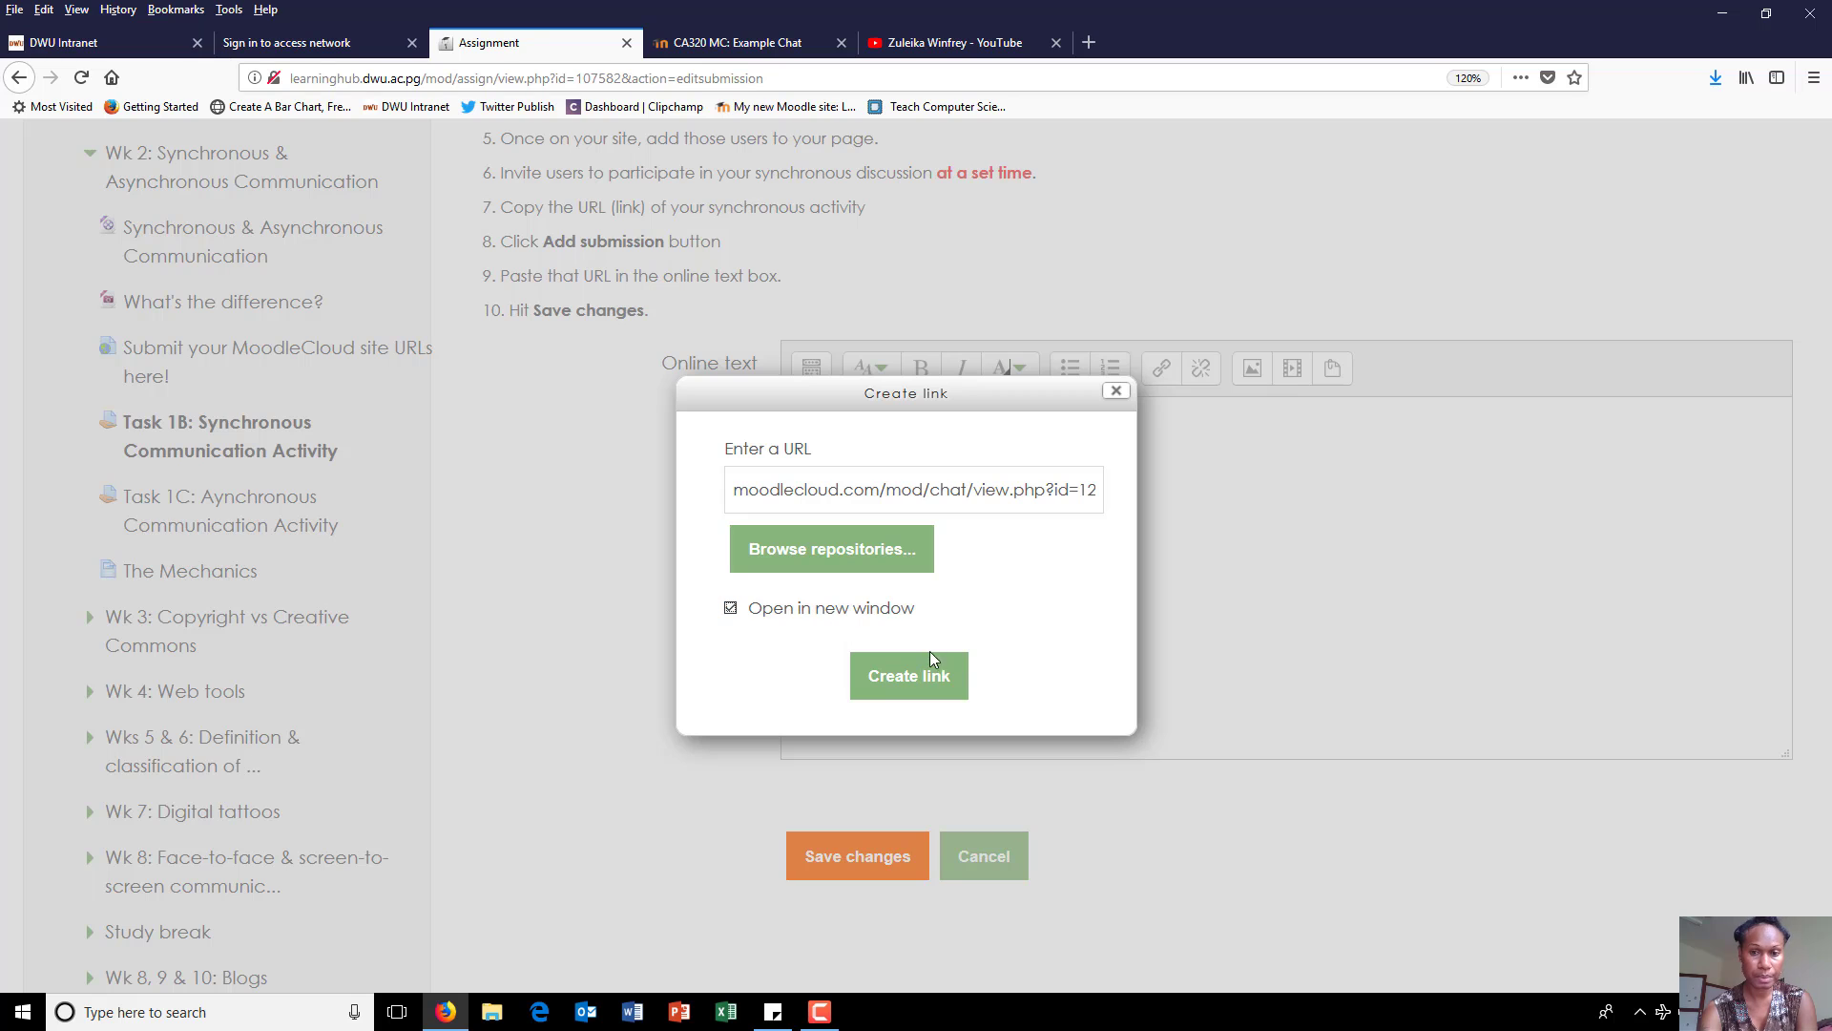
click(919, 679)
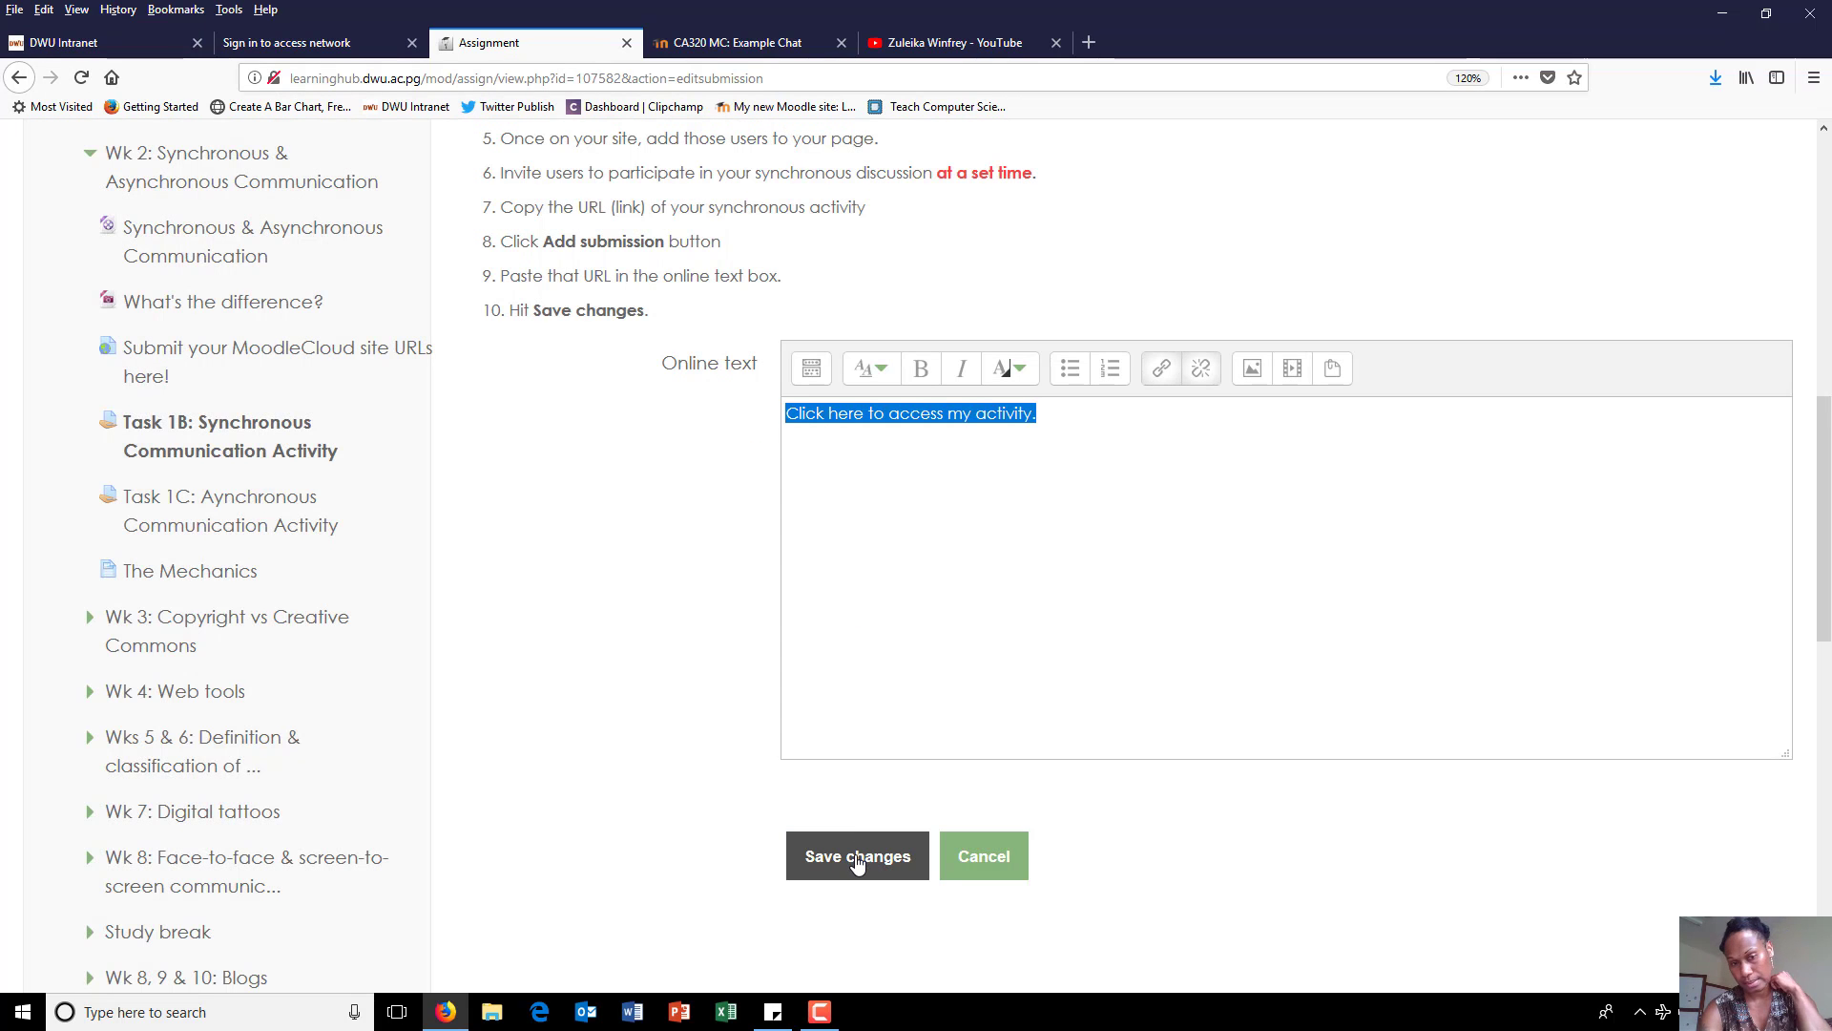
click(857, 859)
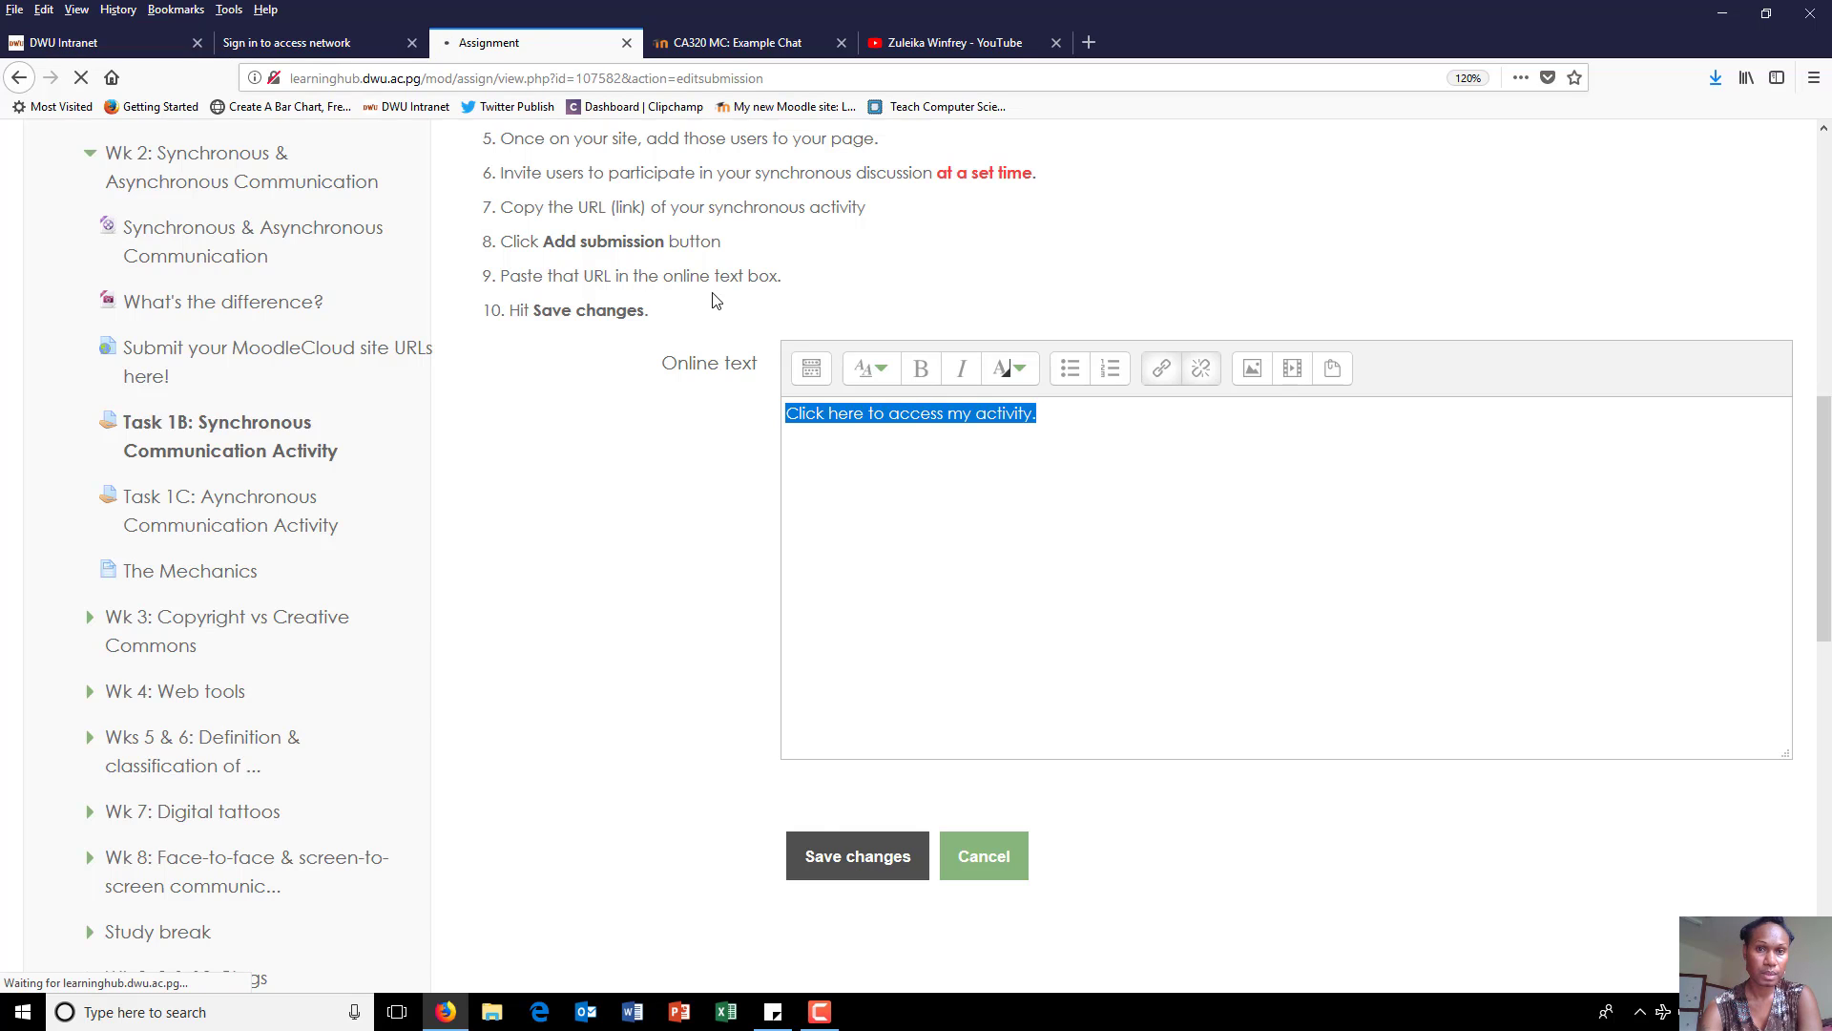
In MoodleCloud, open the CA320 MC course's Example forum and select its web address
click(722, 44)
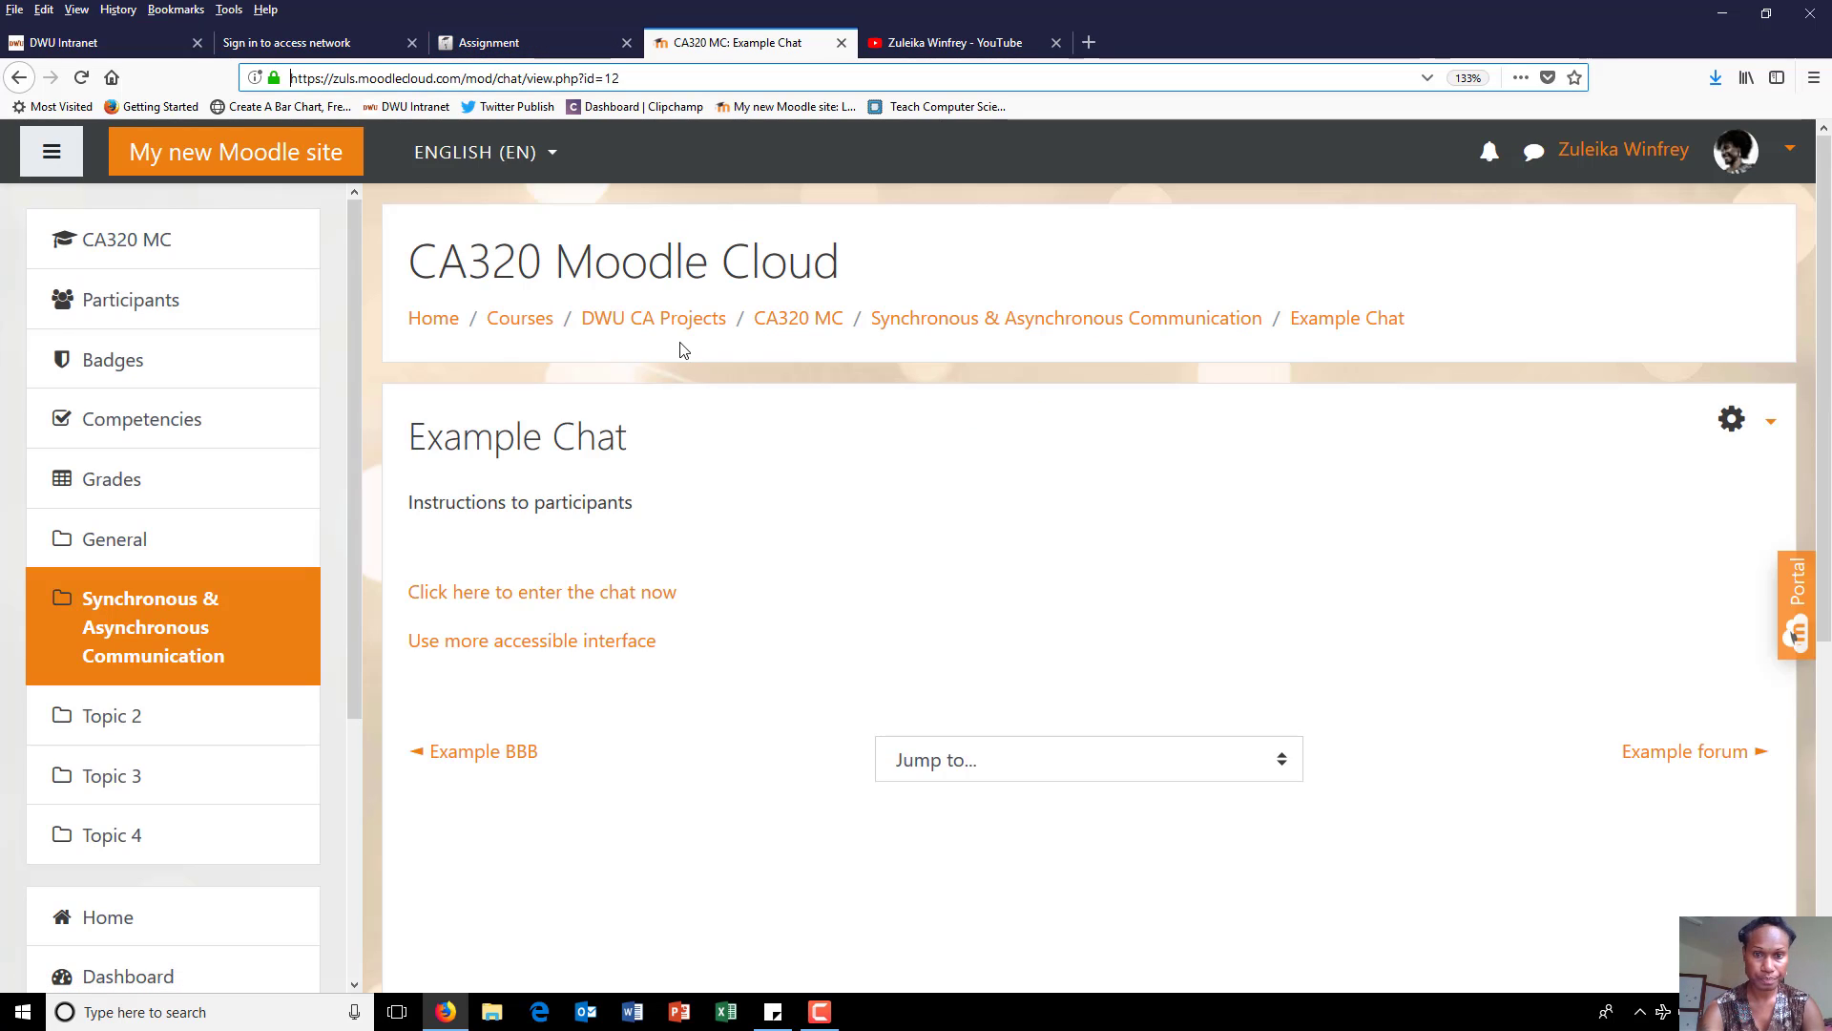
click(786, 321)
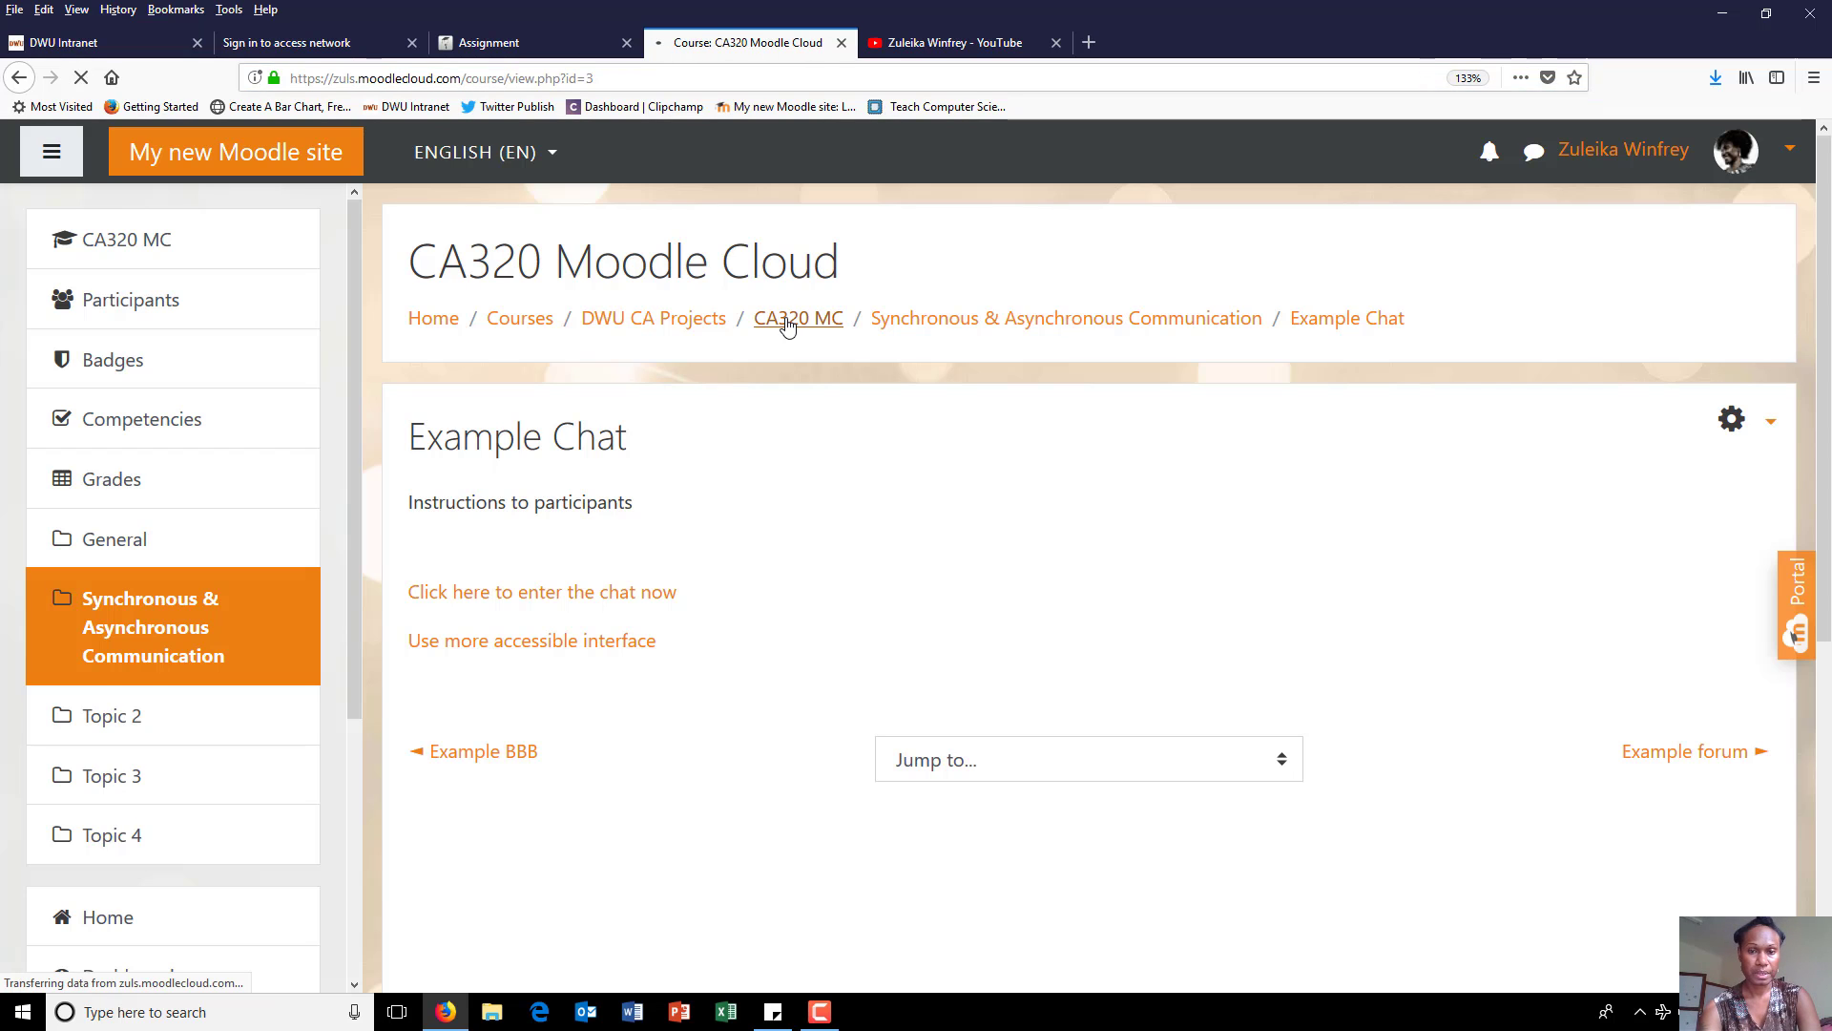
scroll(788, 328, down, 2)
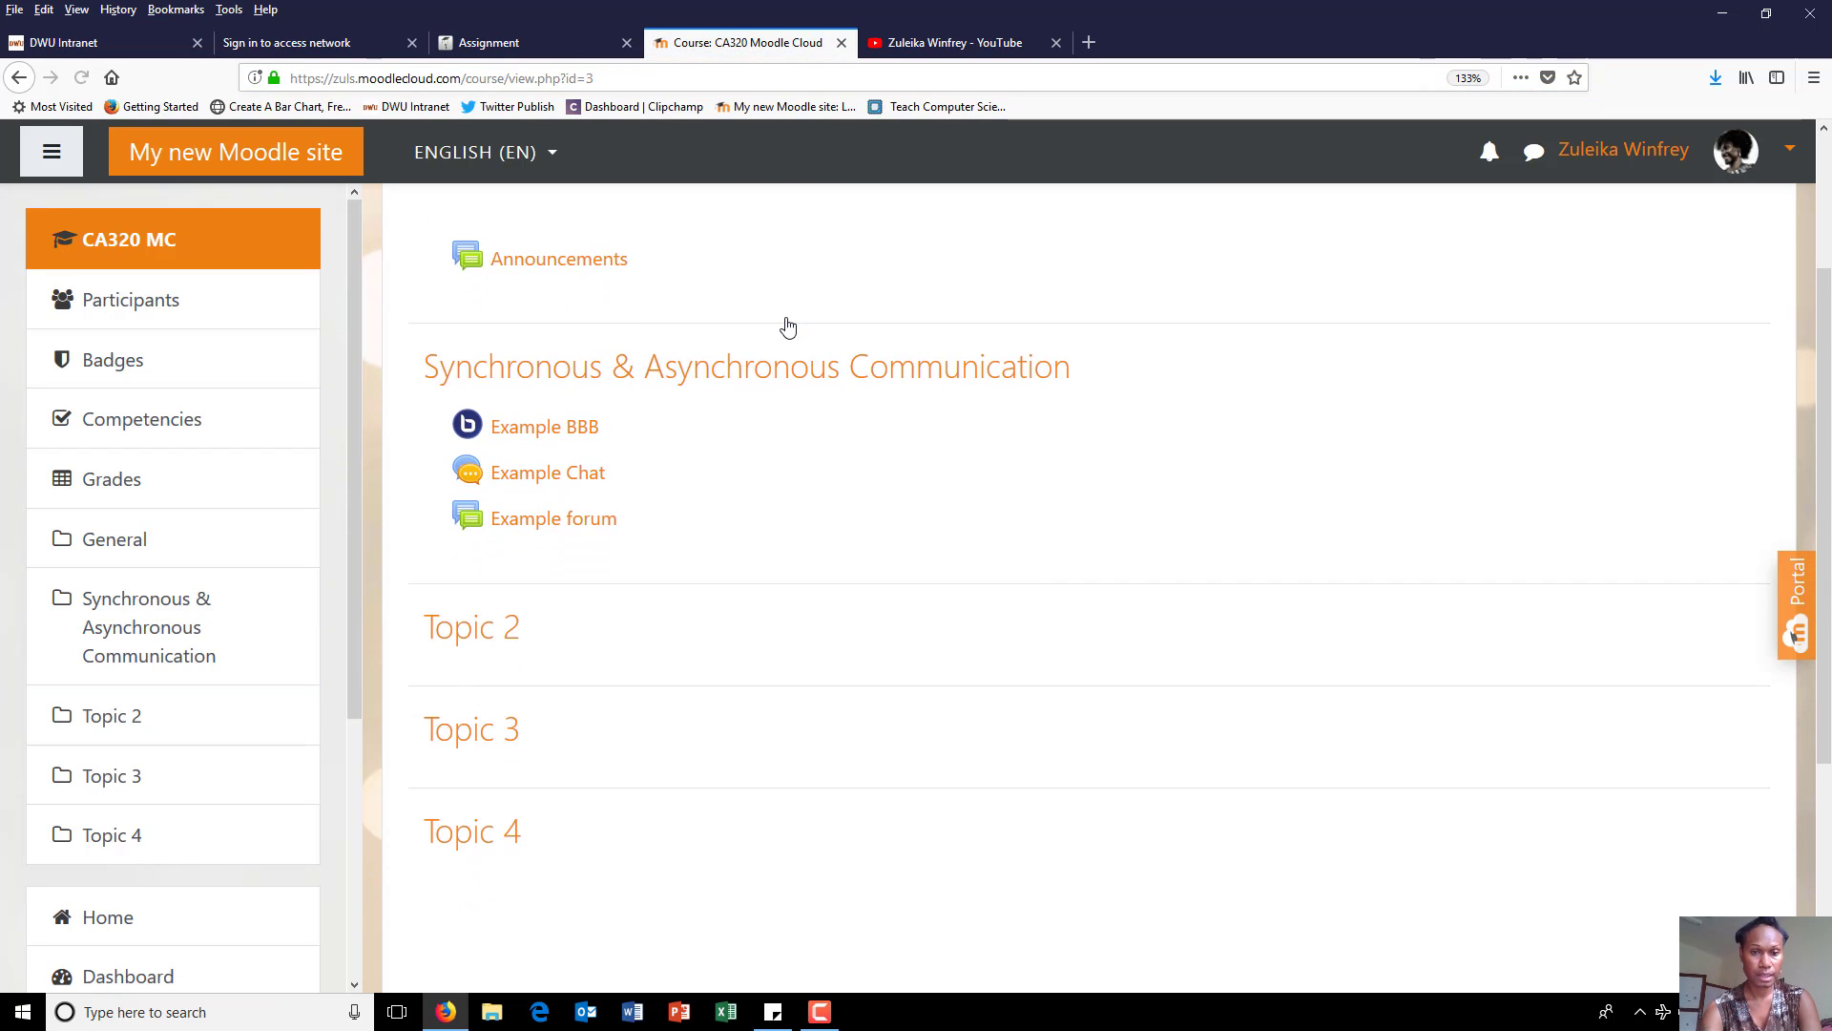
click(584, 521)
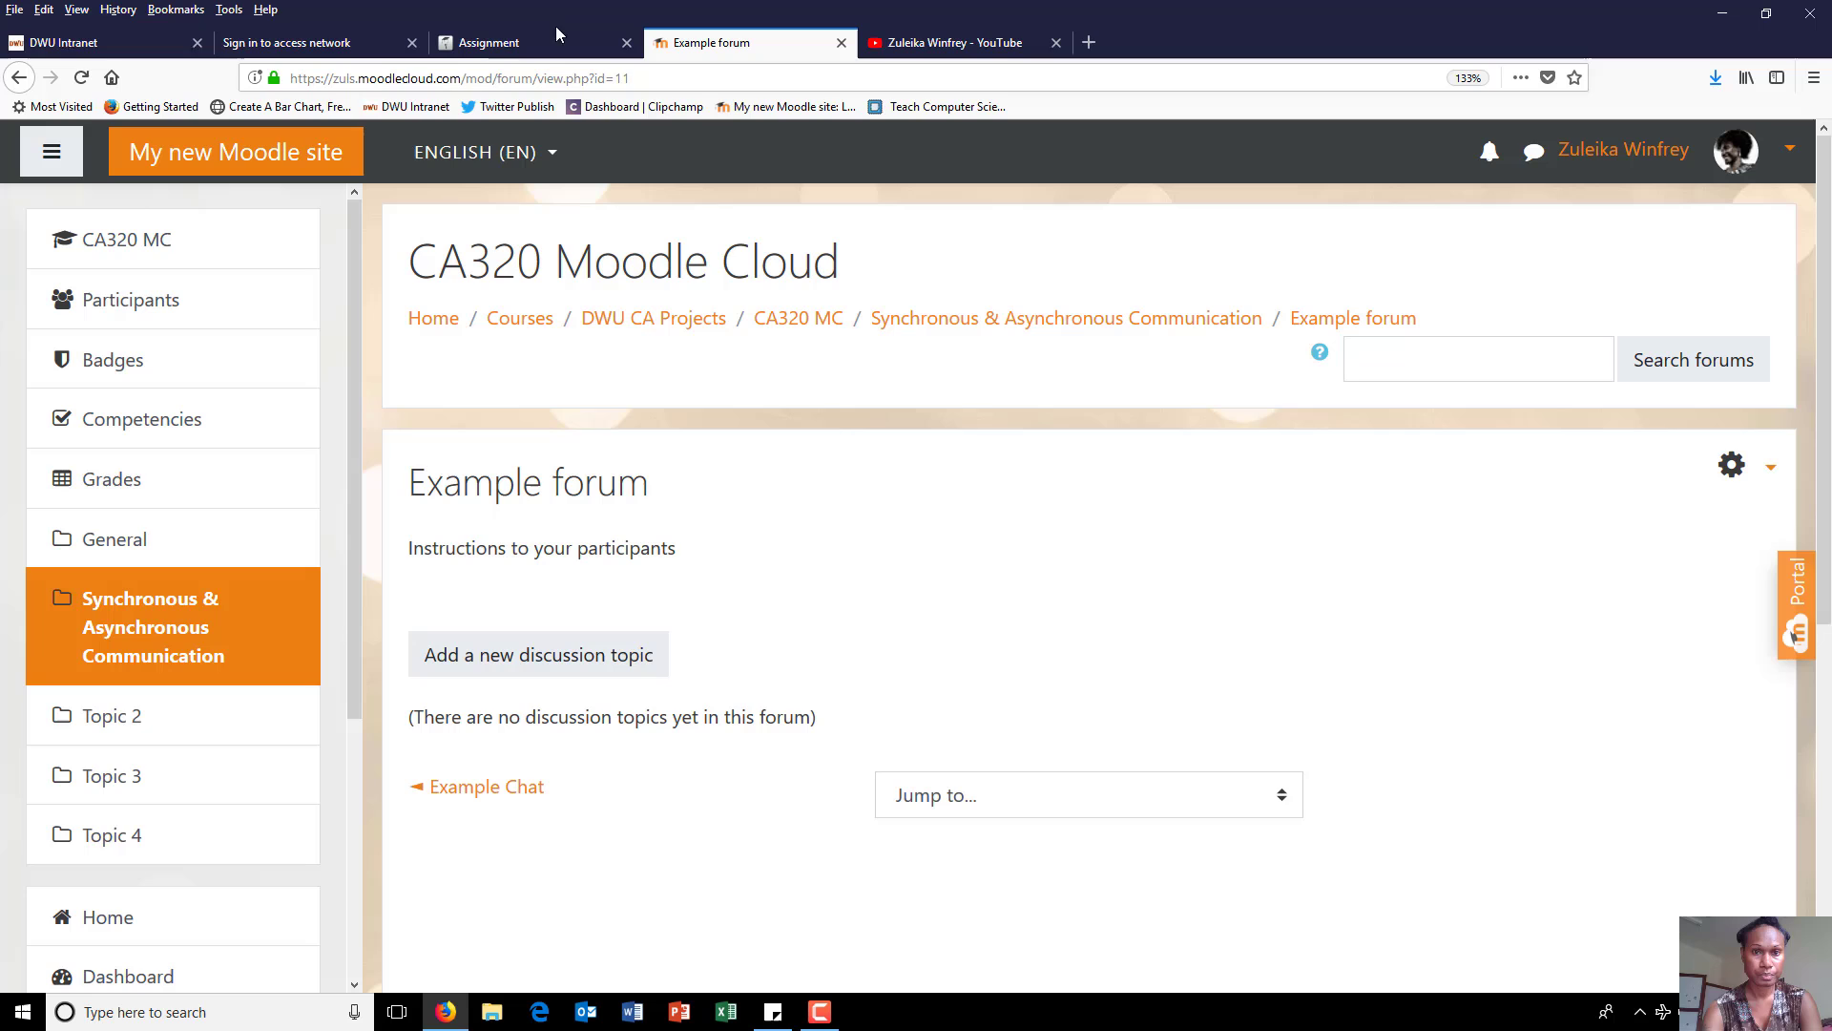
click(673, 84)
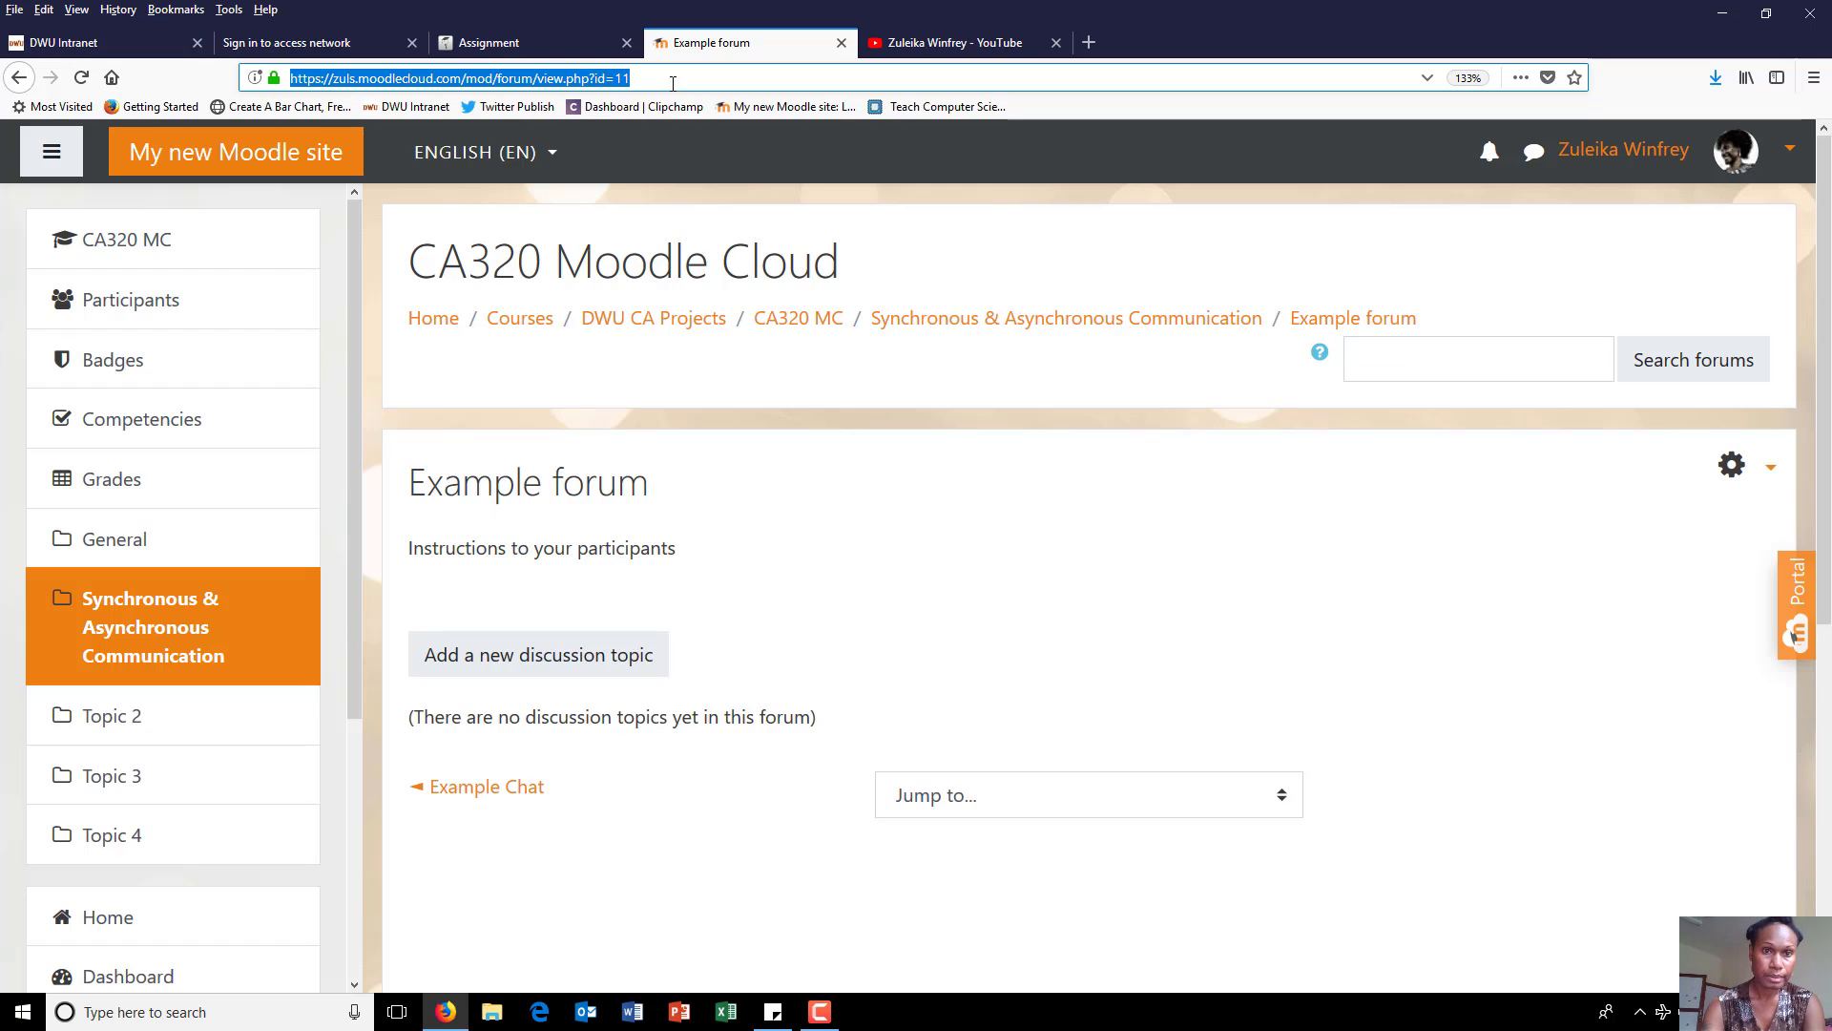
Go from Task 1B back to the CA320 course's Wk 2 section and open Task 1C
click(507, 40)
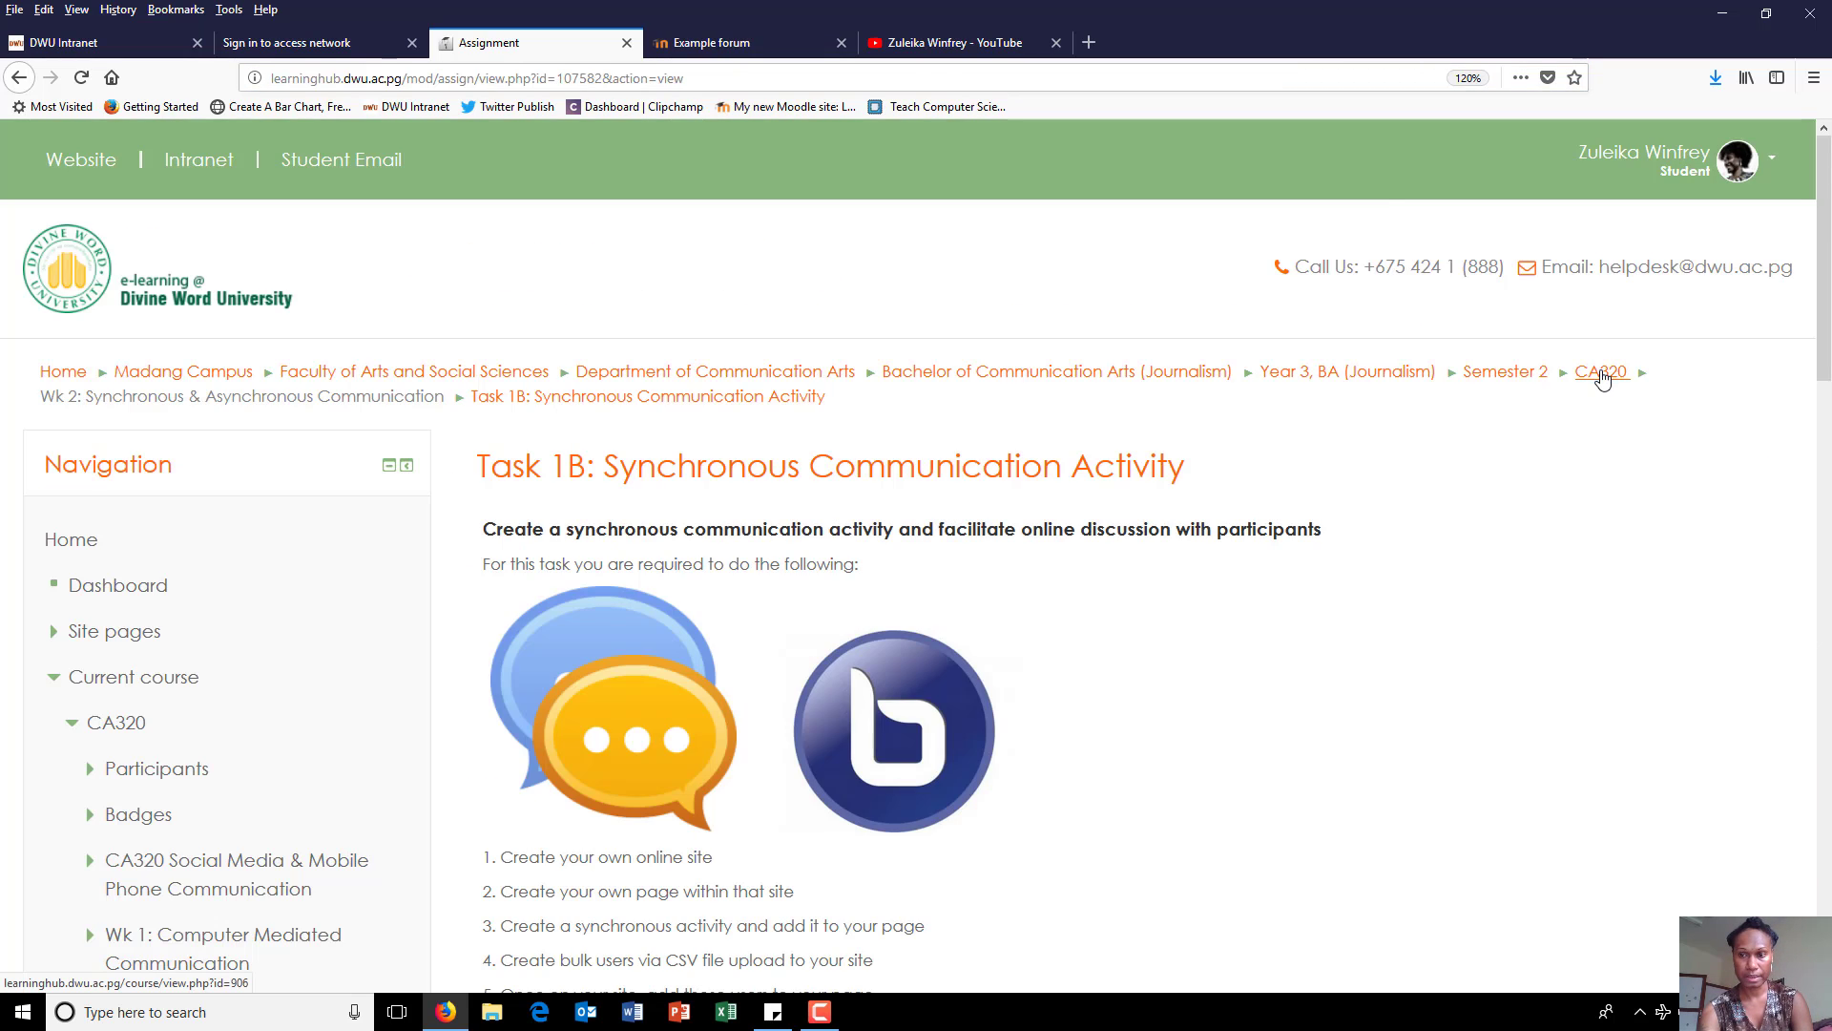
click(1603, 379)
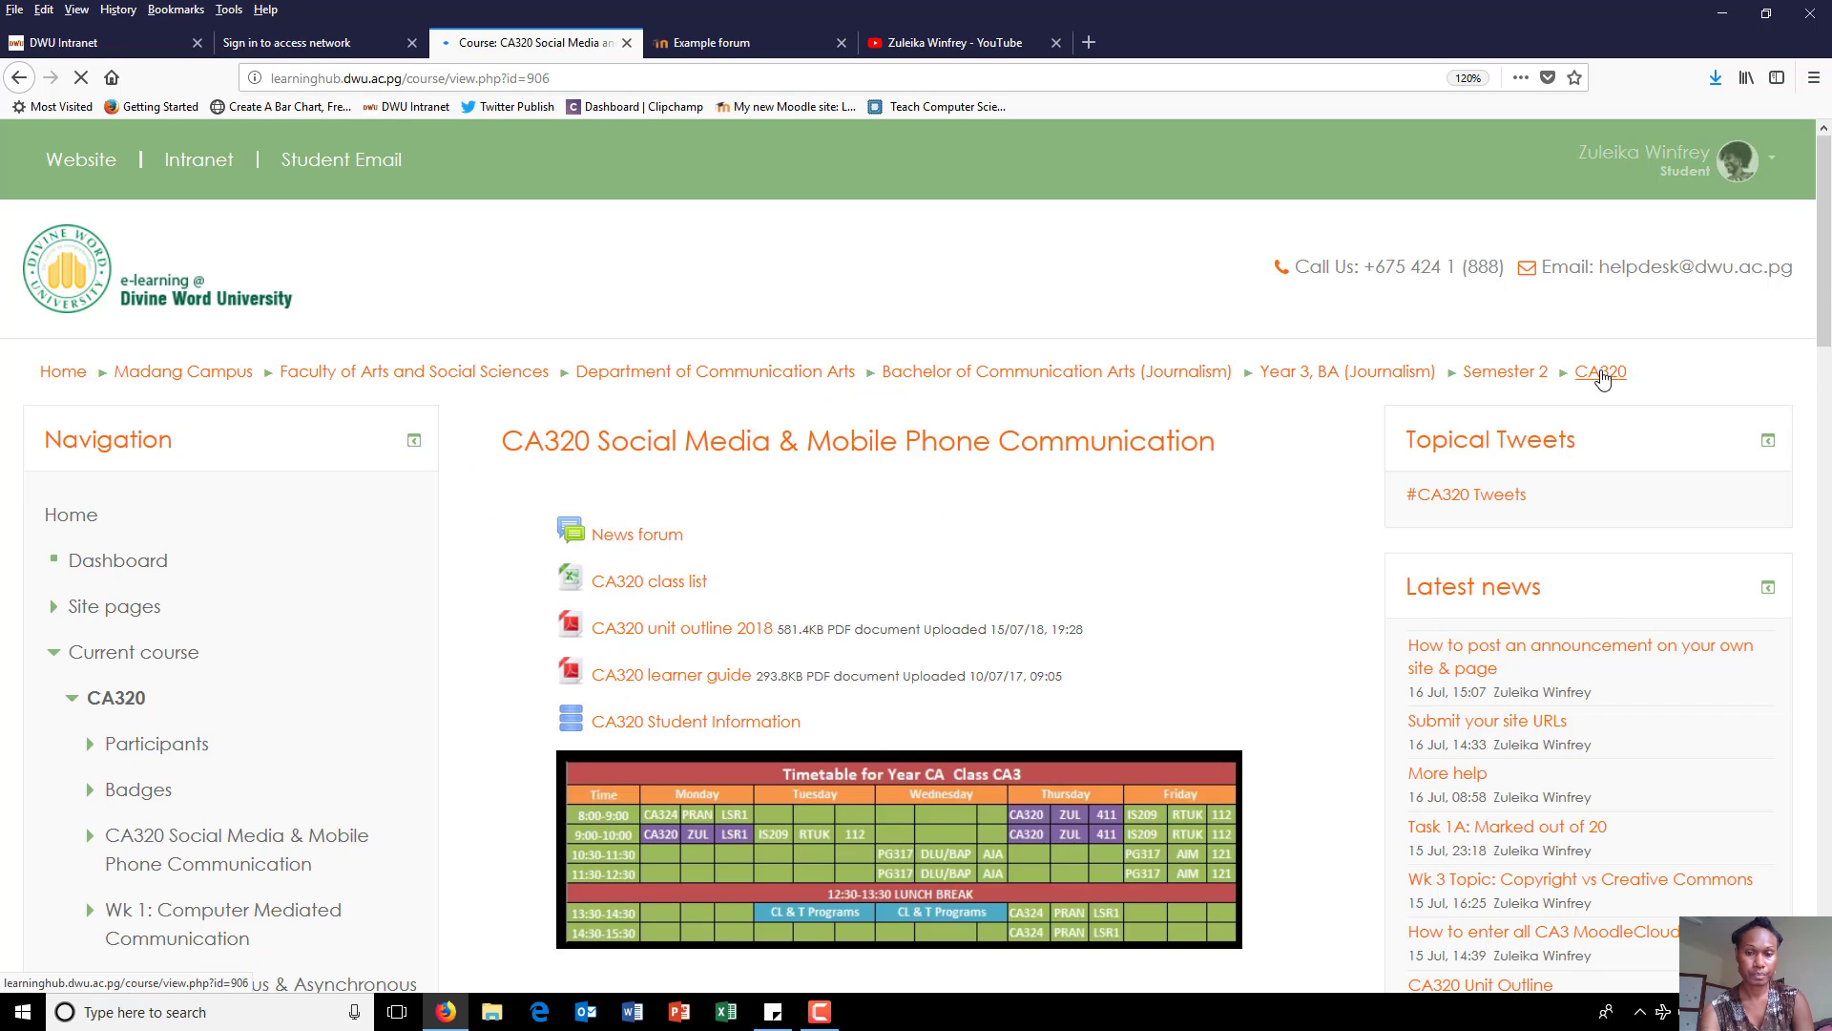
scroll(1601, 378, down, 5)
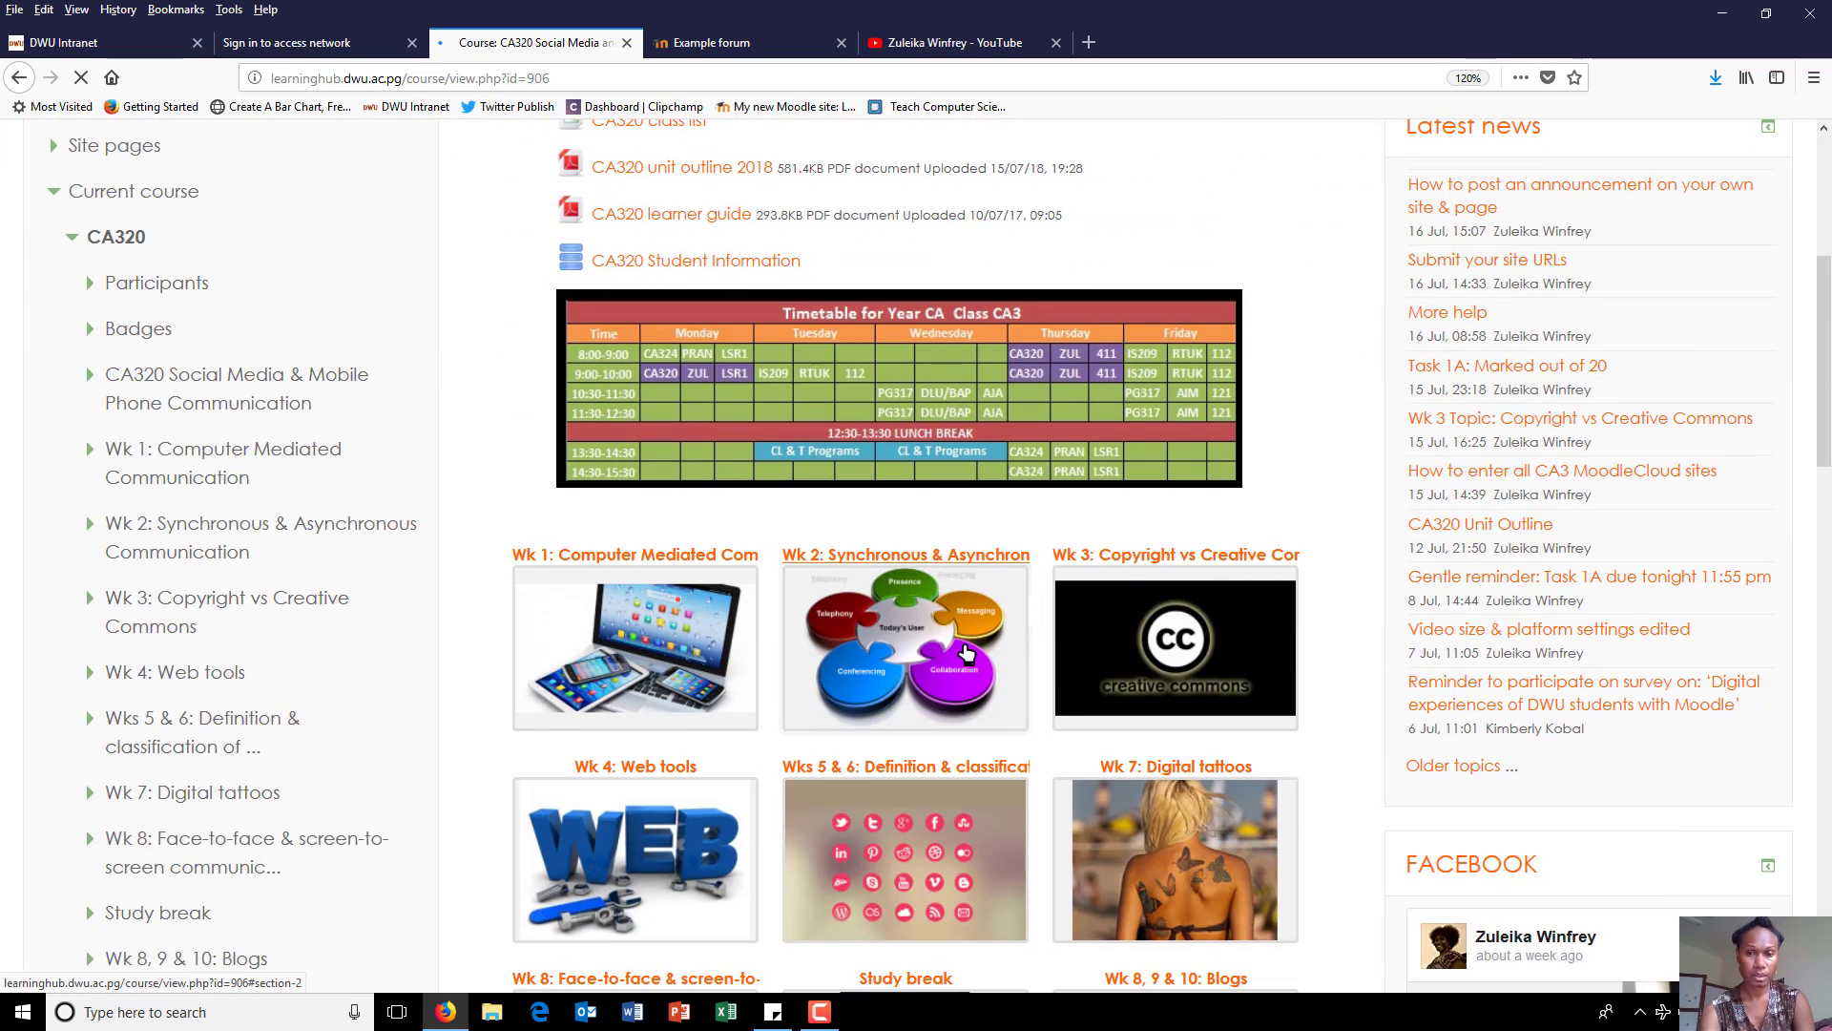
click(965, 652)
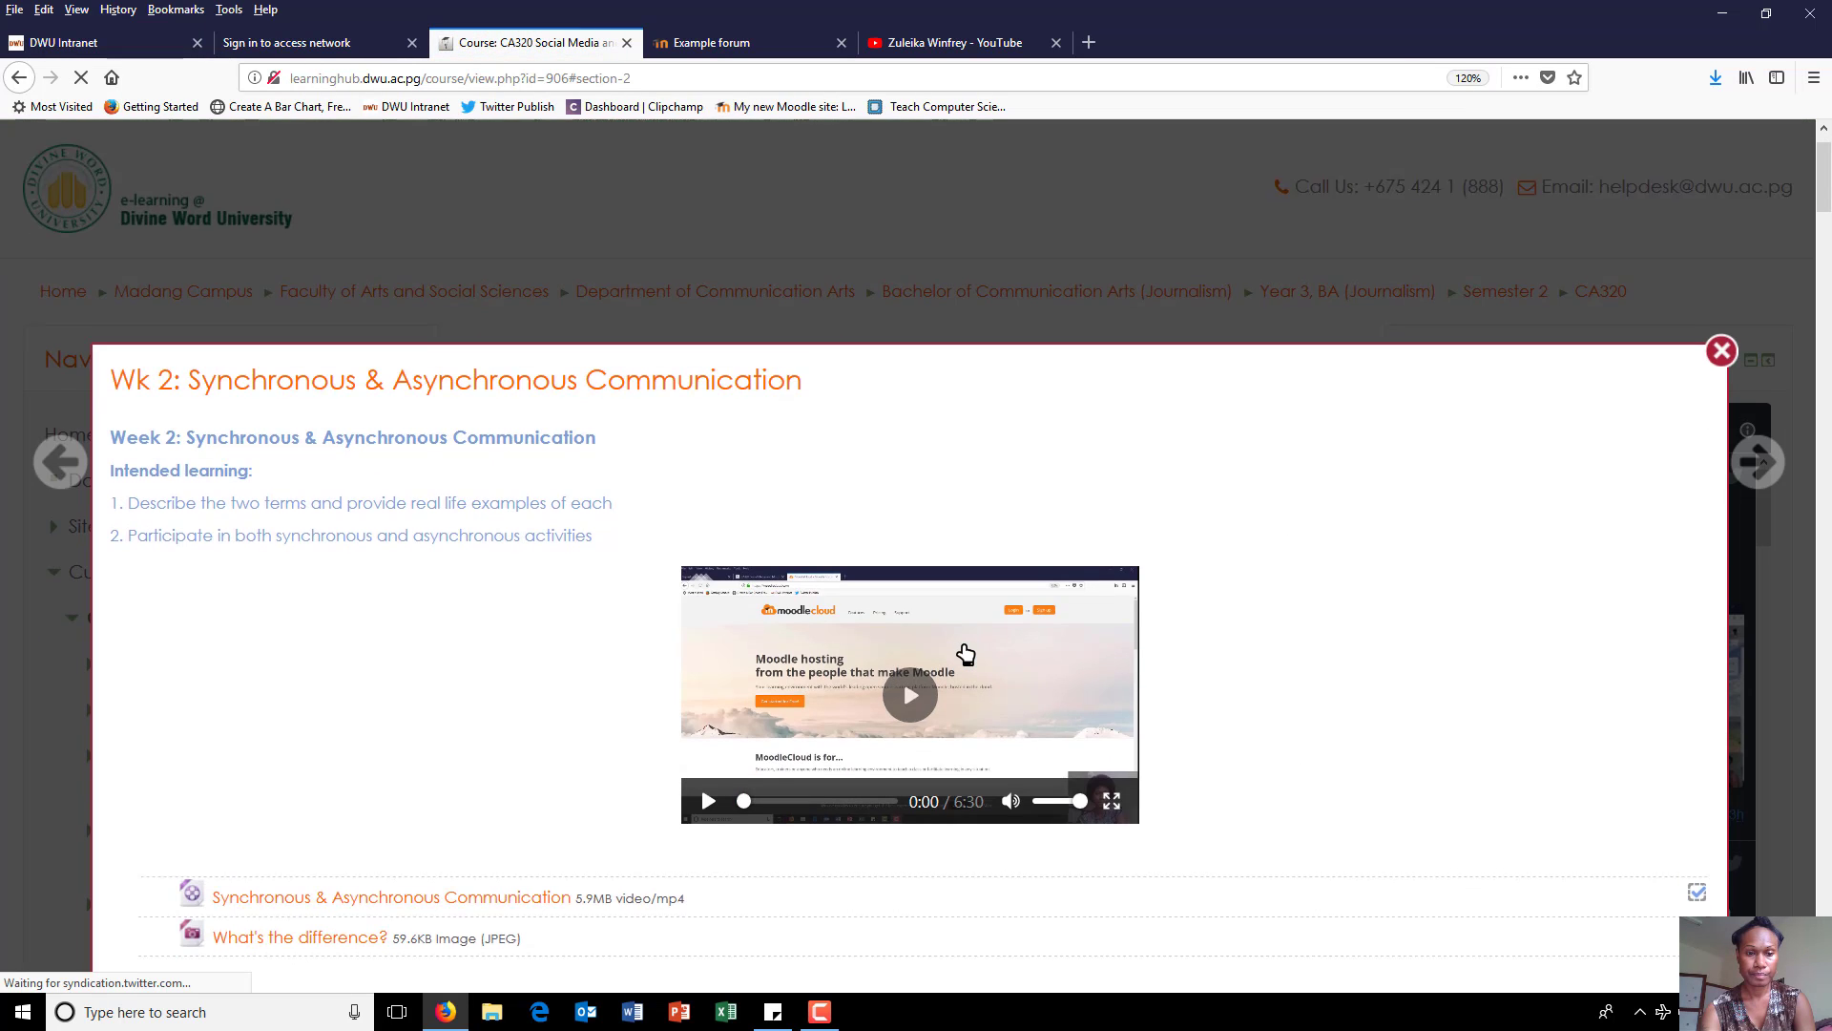
scroll(966, 654, down, 8)
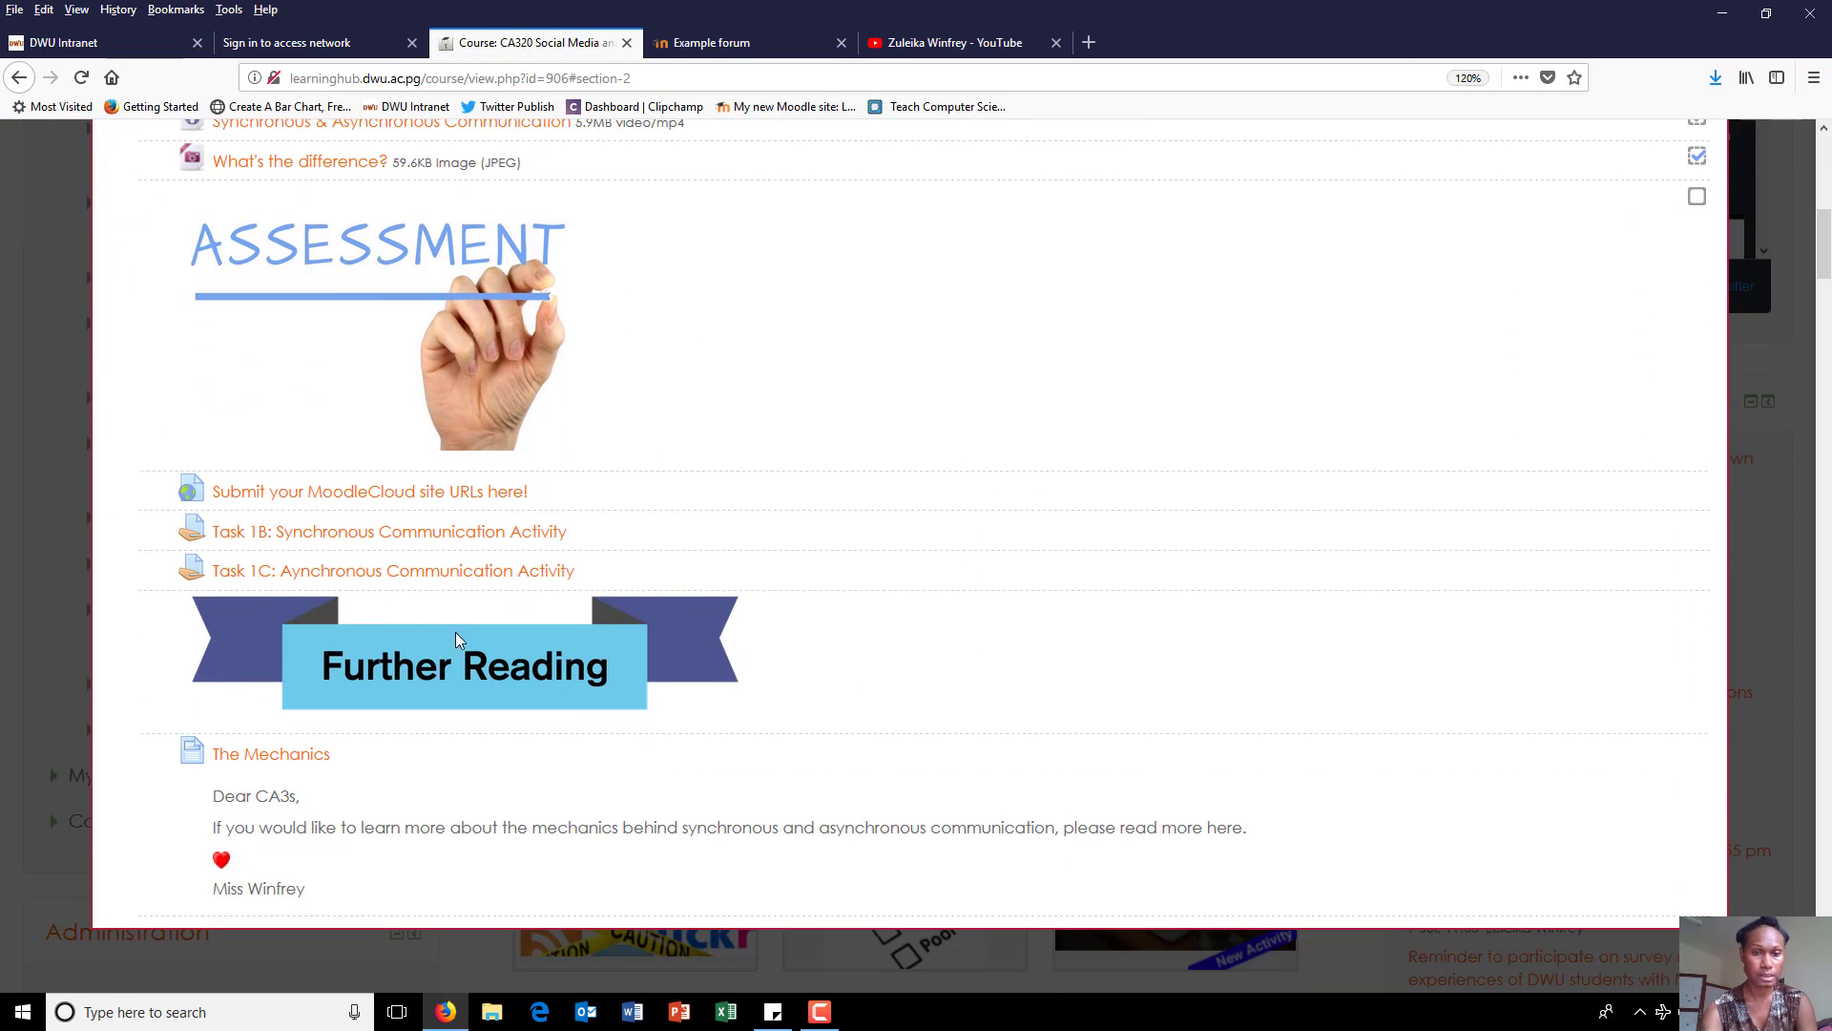
click(420, 574)
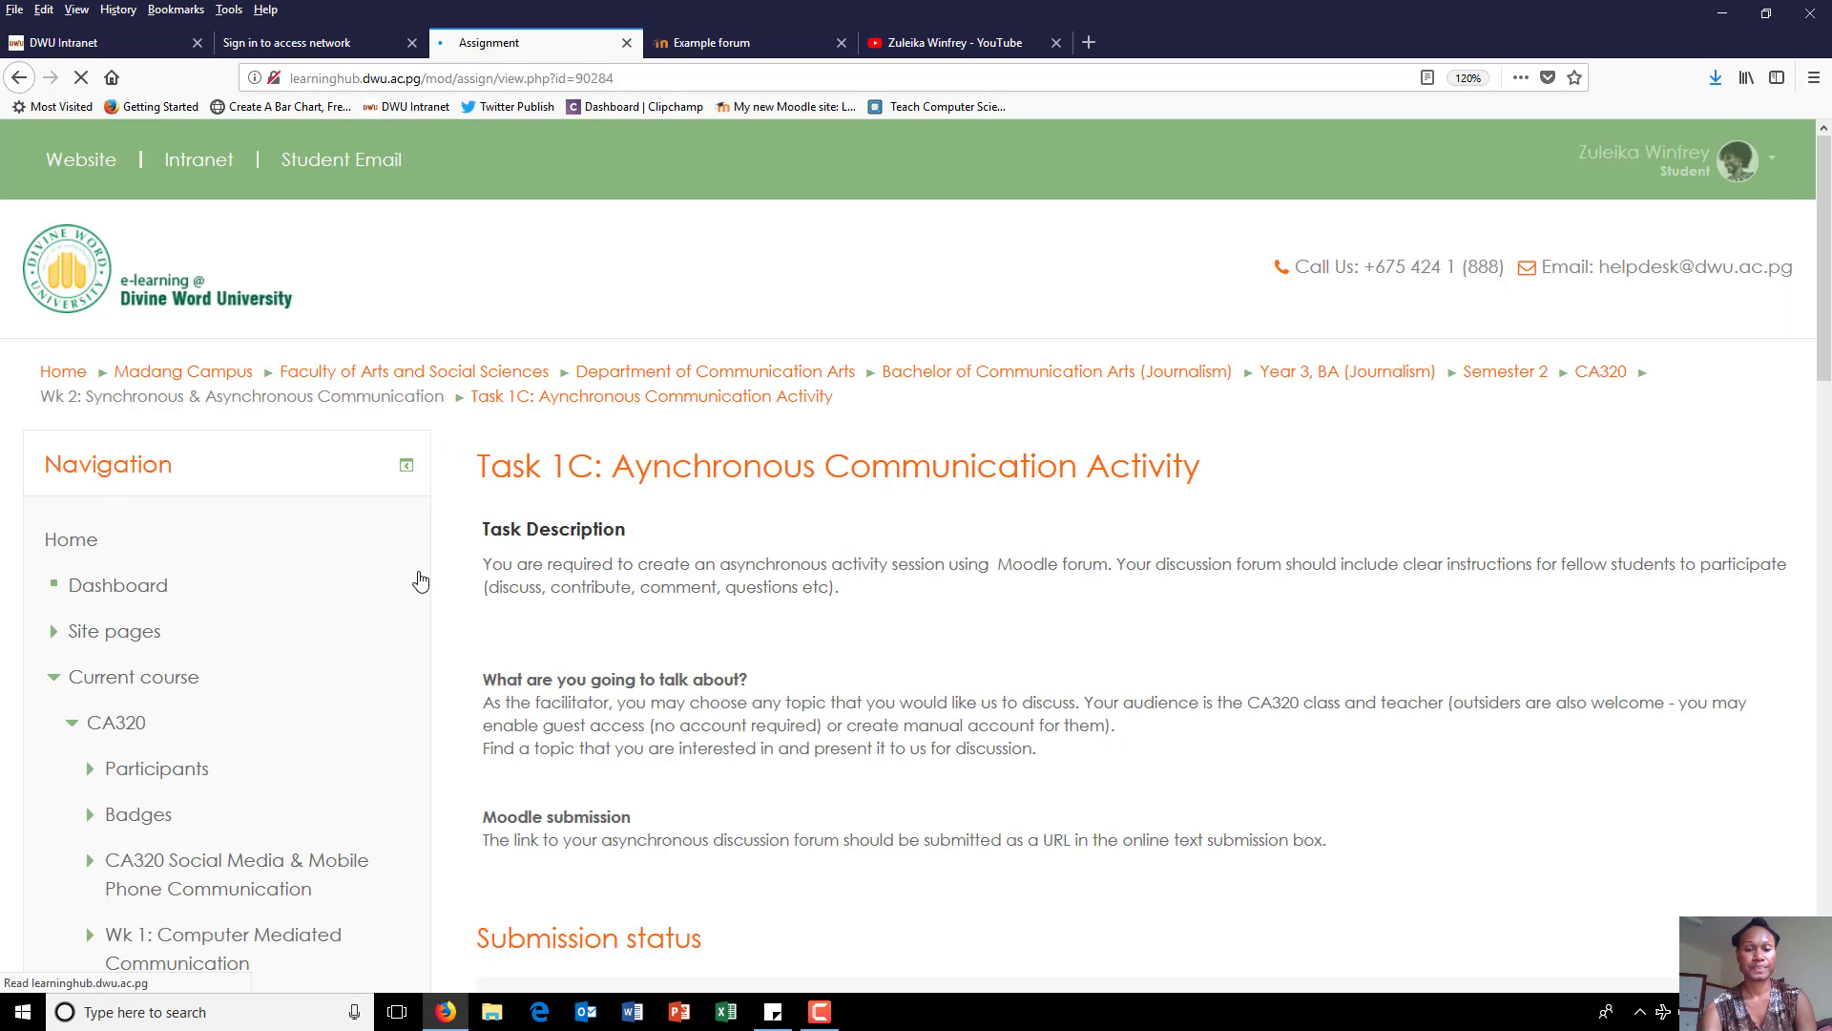
Open the Task 1C submission for editing and scroll to its 'Here's my forum.' online text
scroll(420, 580, down, 8)
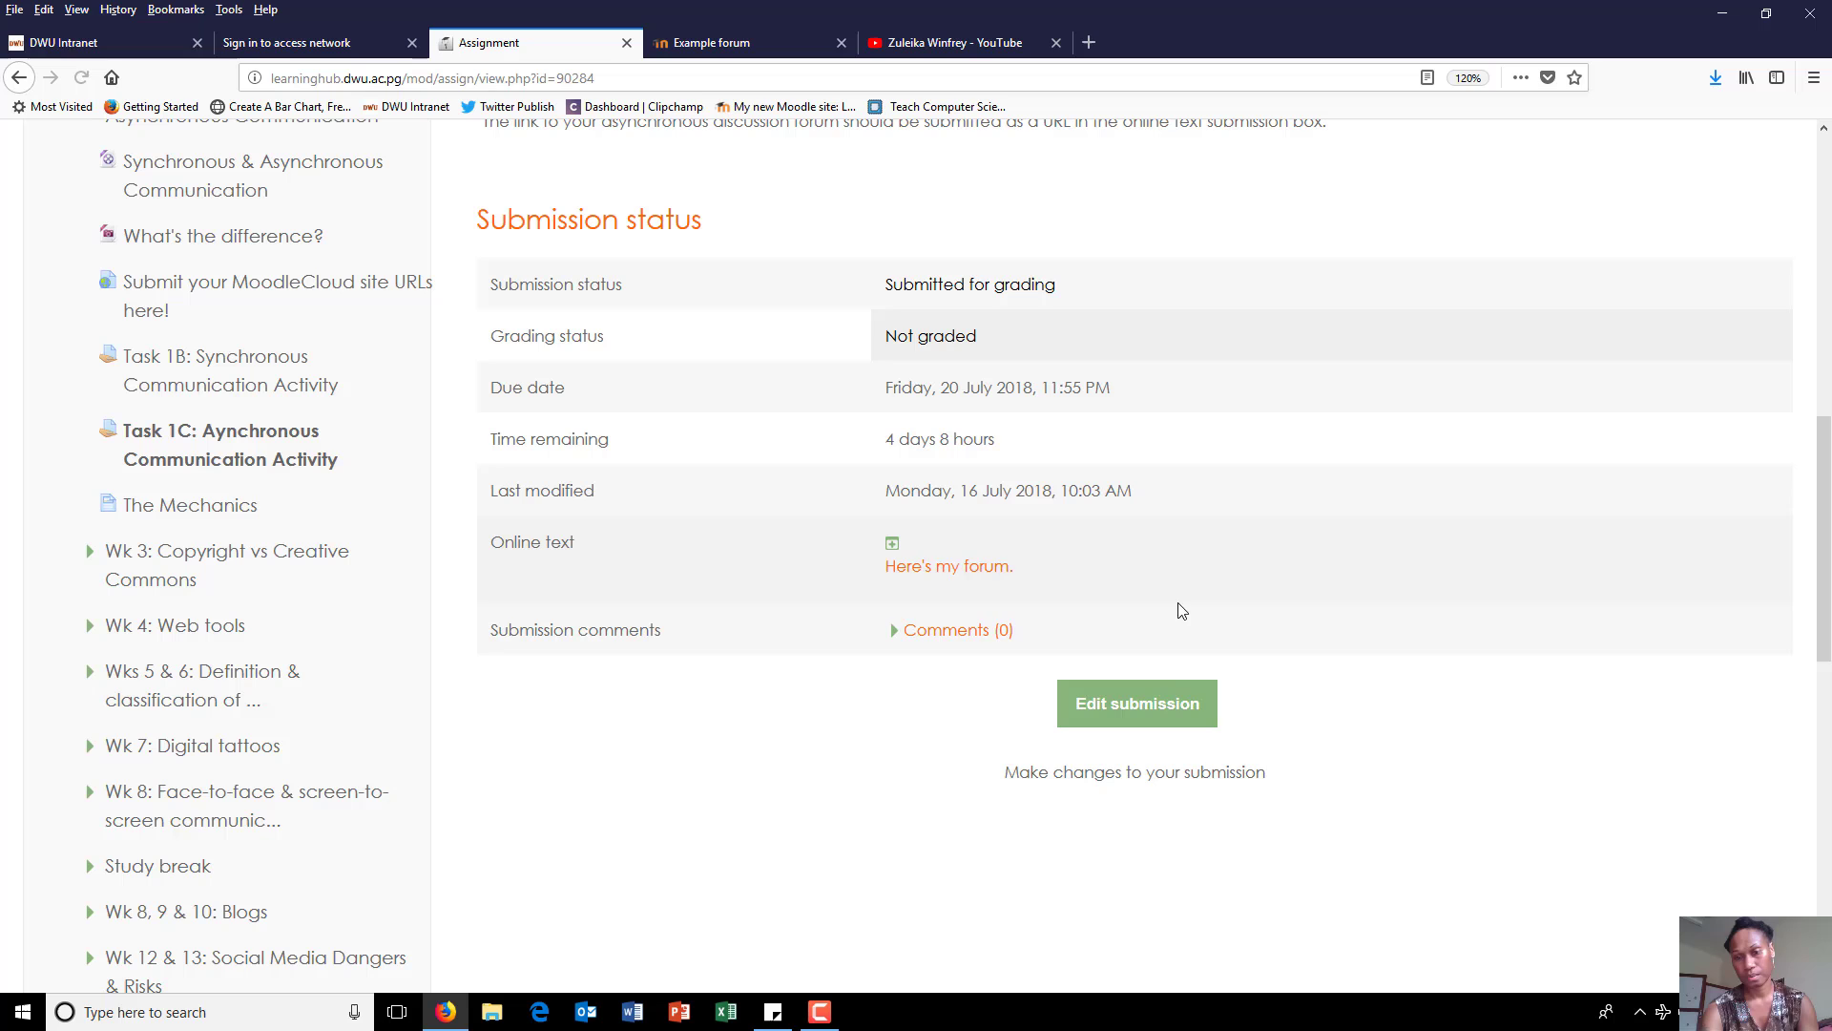
click(1163, 707)
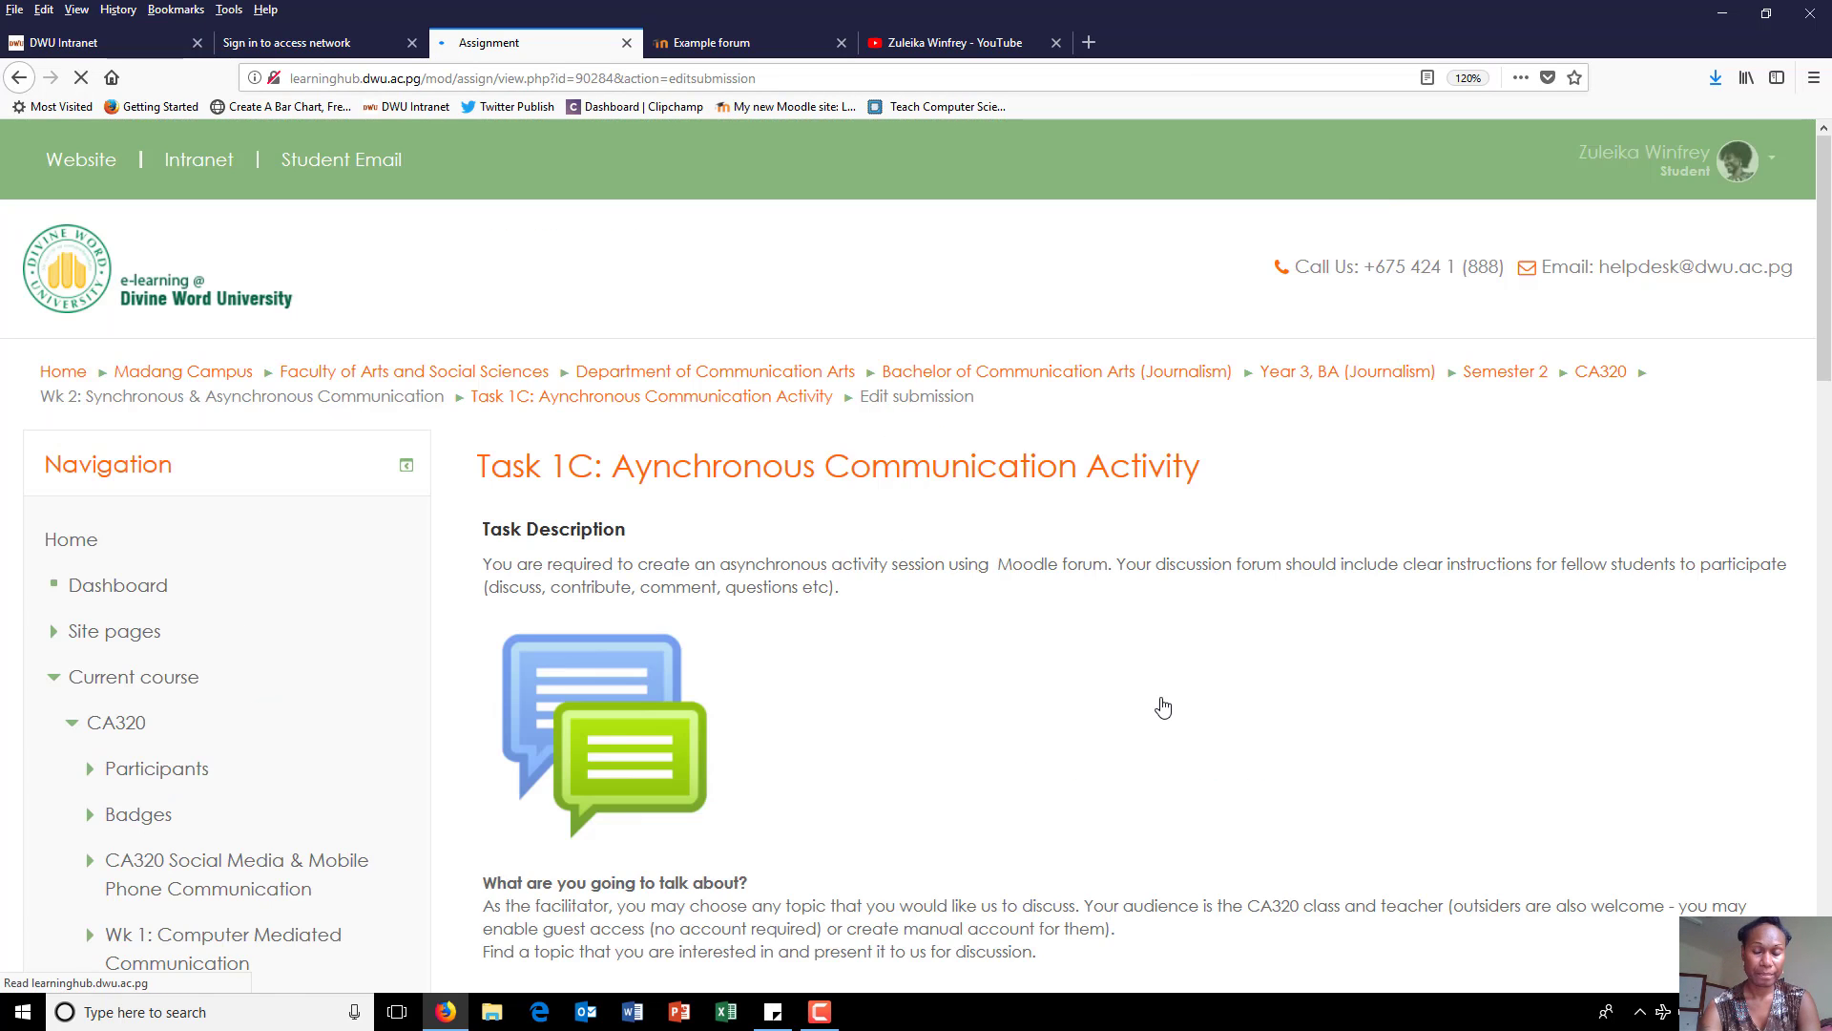
scroll(1164, 707, down, 2)
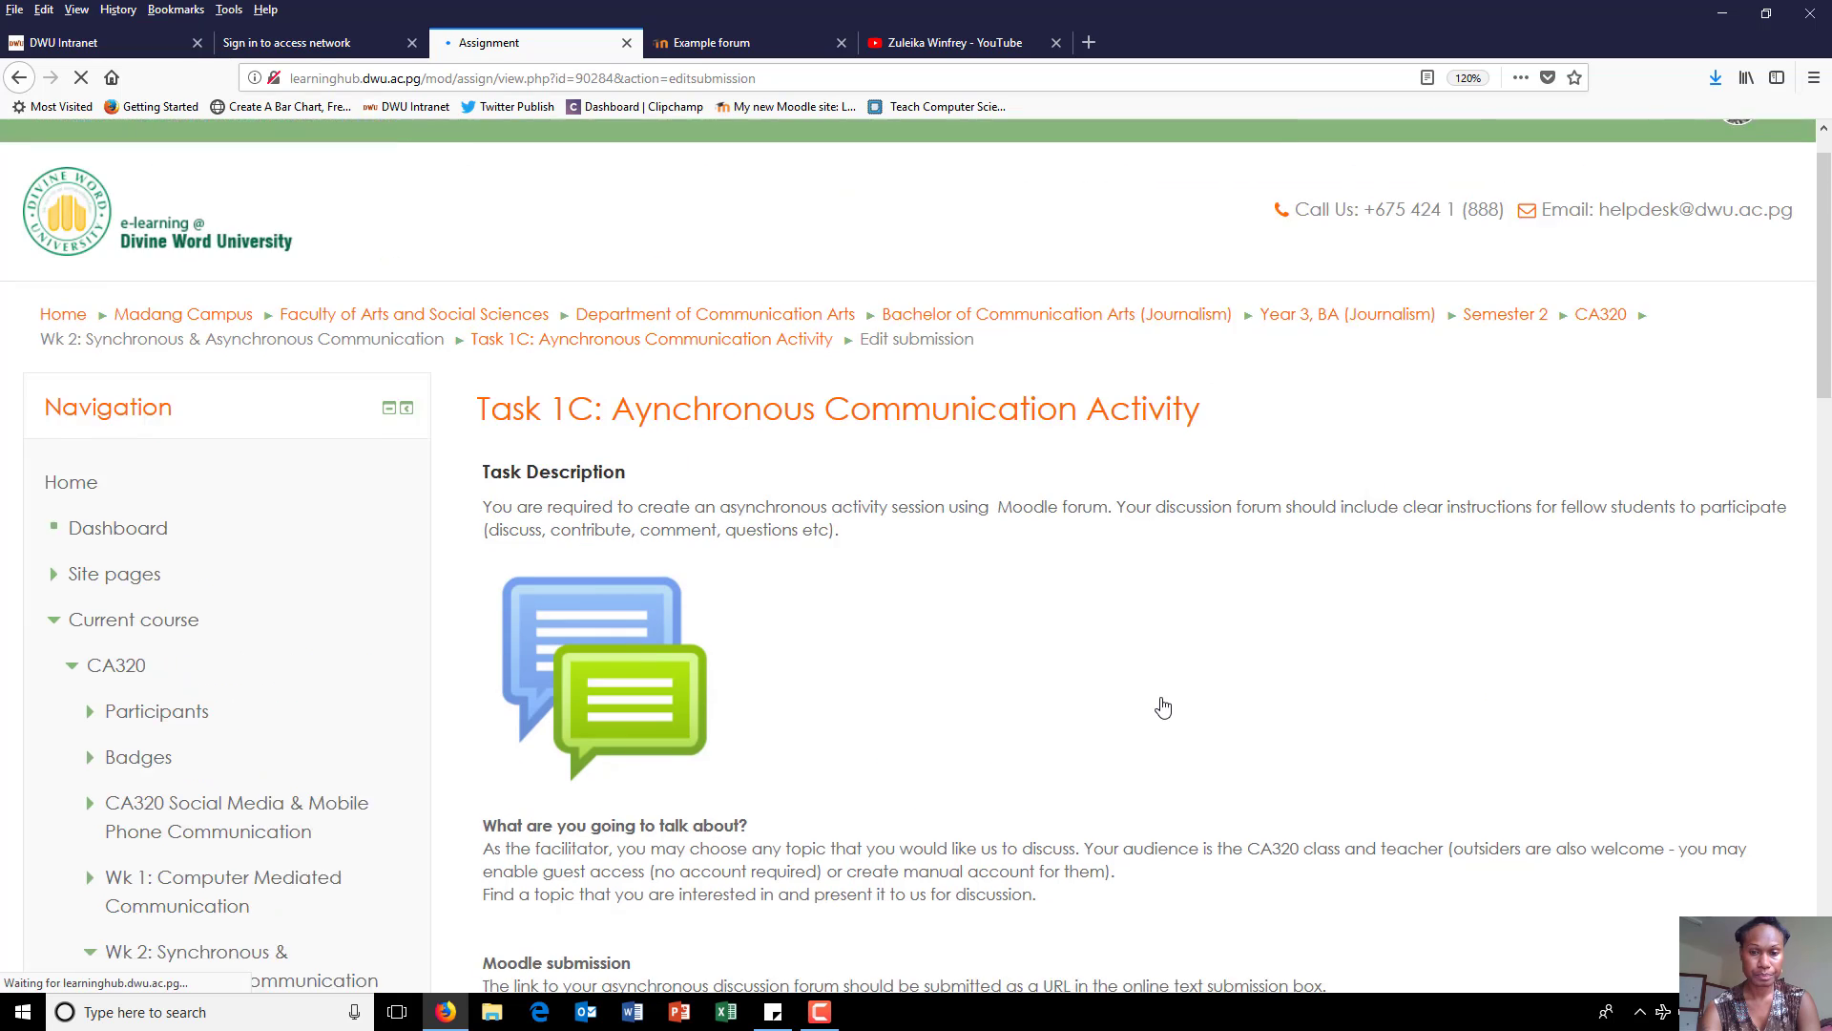
scroll(1164, 706, down, 4)
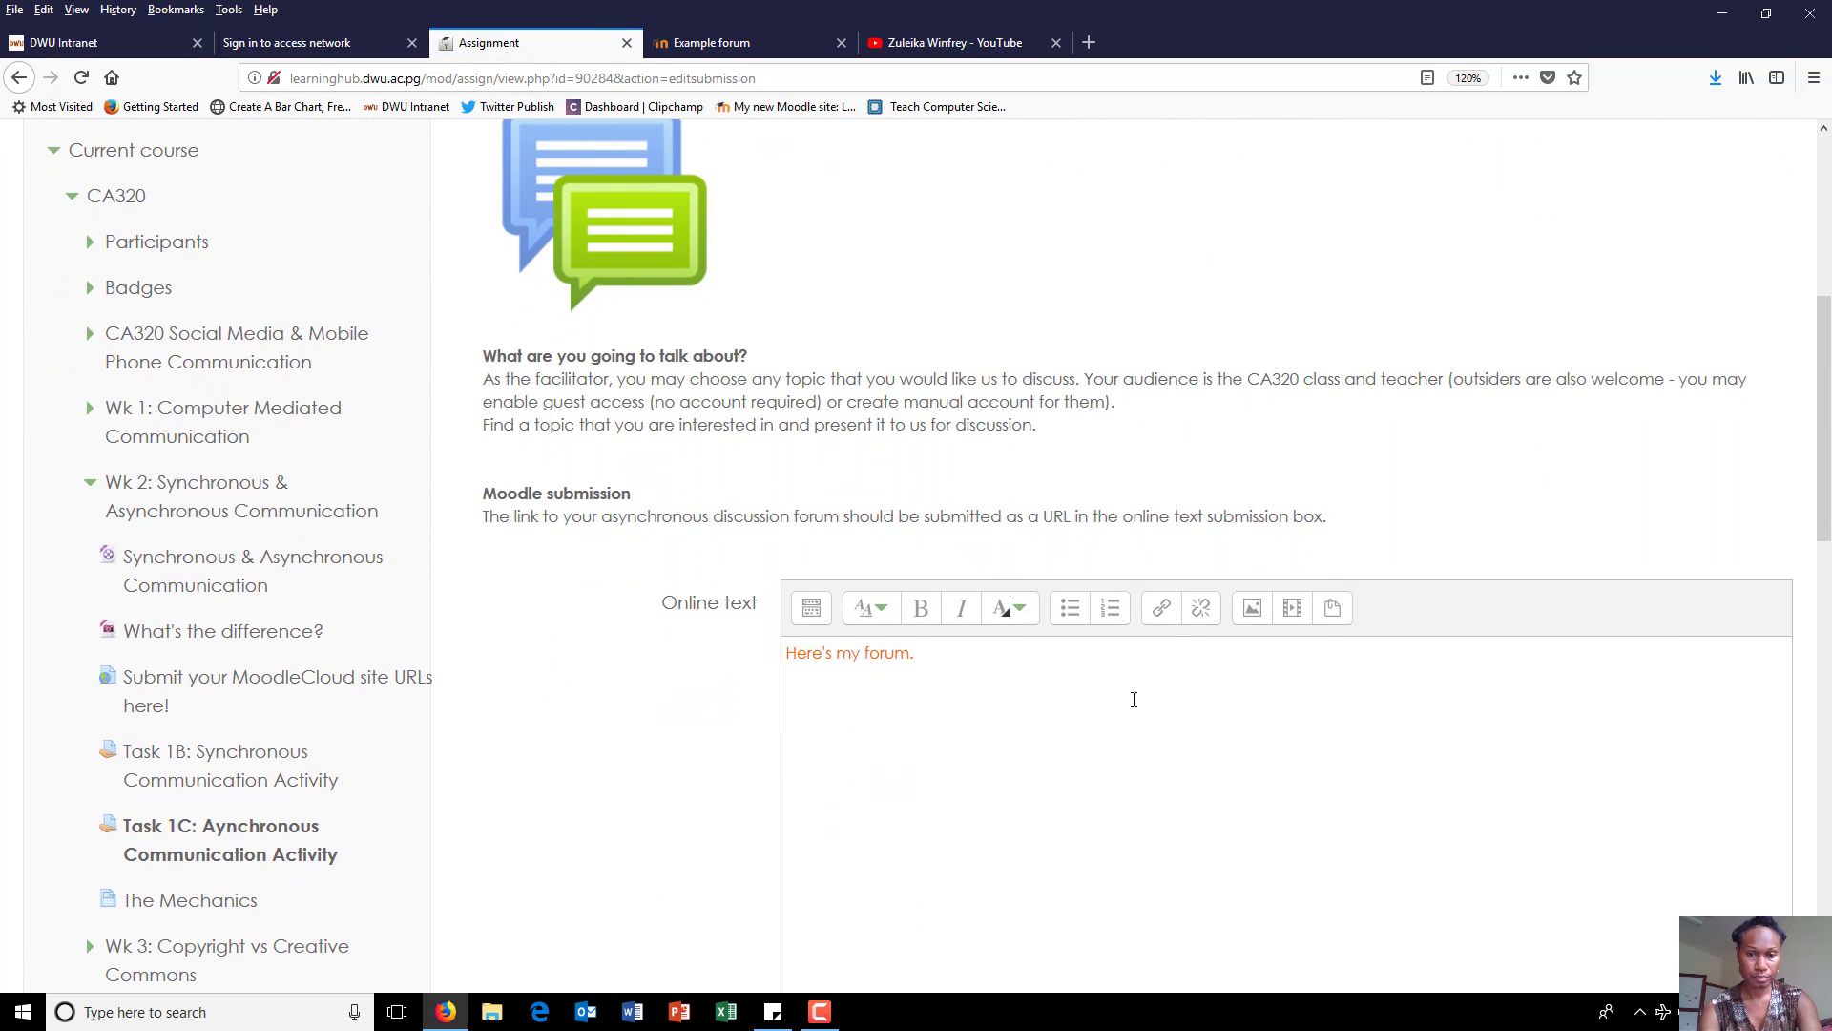
Replace 'Here's my forum.' with 'Click here to access my activity.', fixing a typo, and select it
click(1112, 705)
key(ctrl+a)
key(BackSpace)
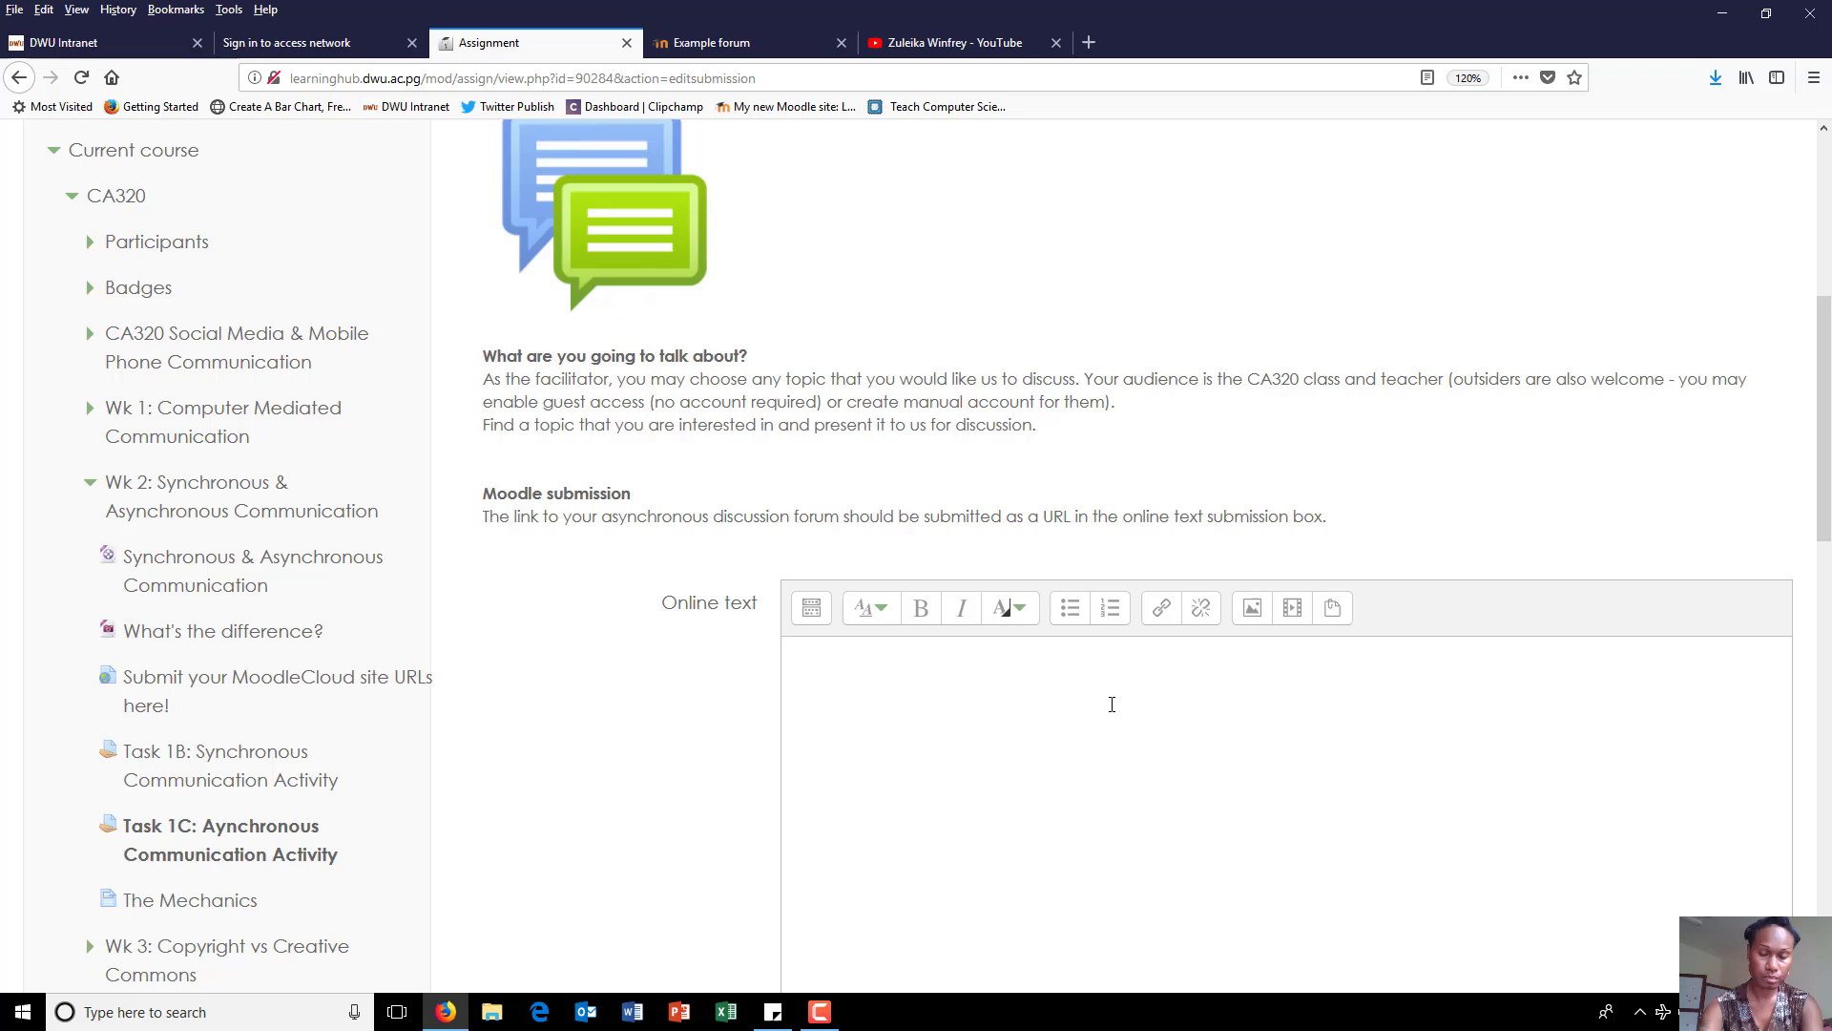
text(Clic)
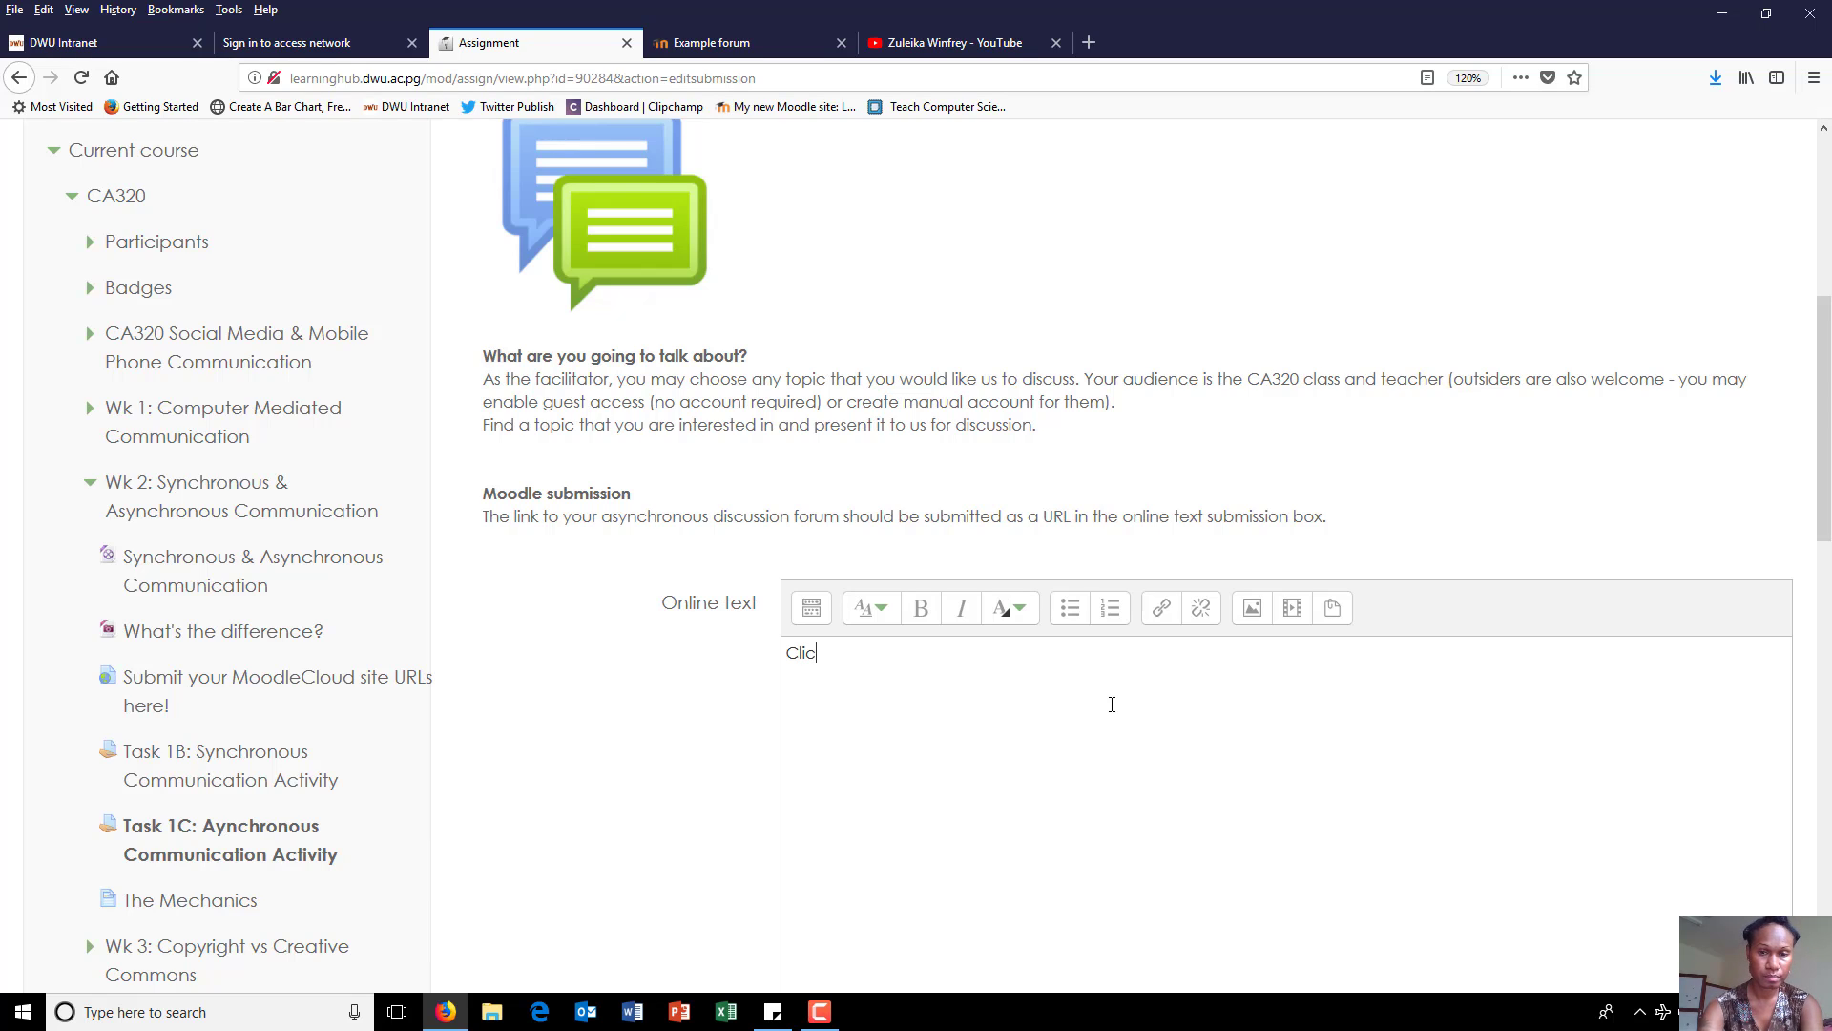
text(k heere t)
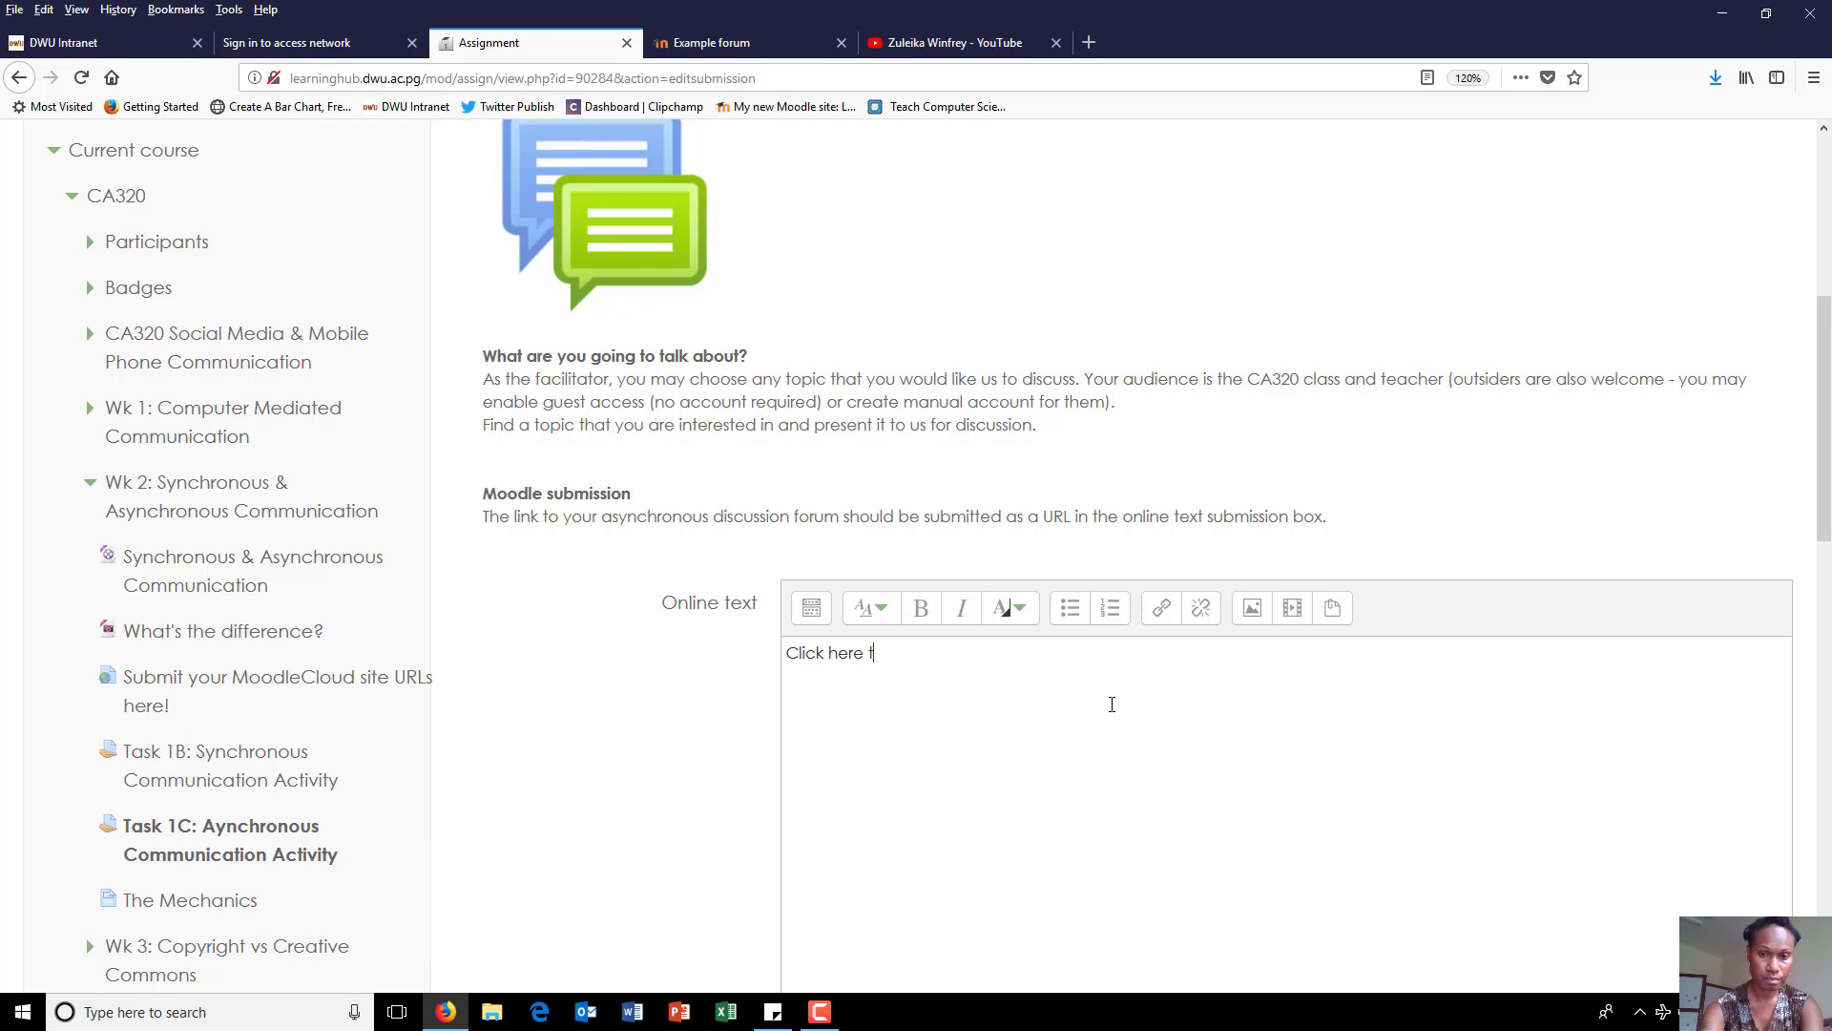
text(o access my activity.)
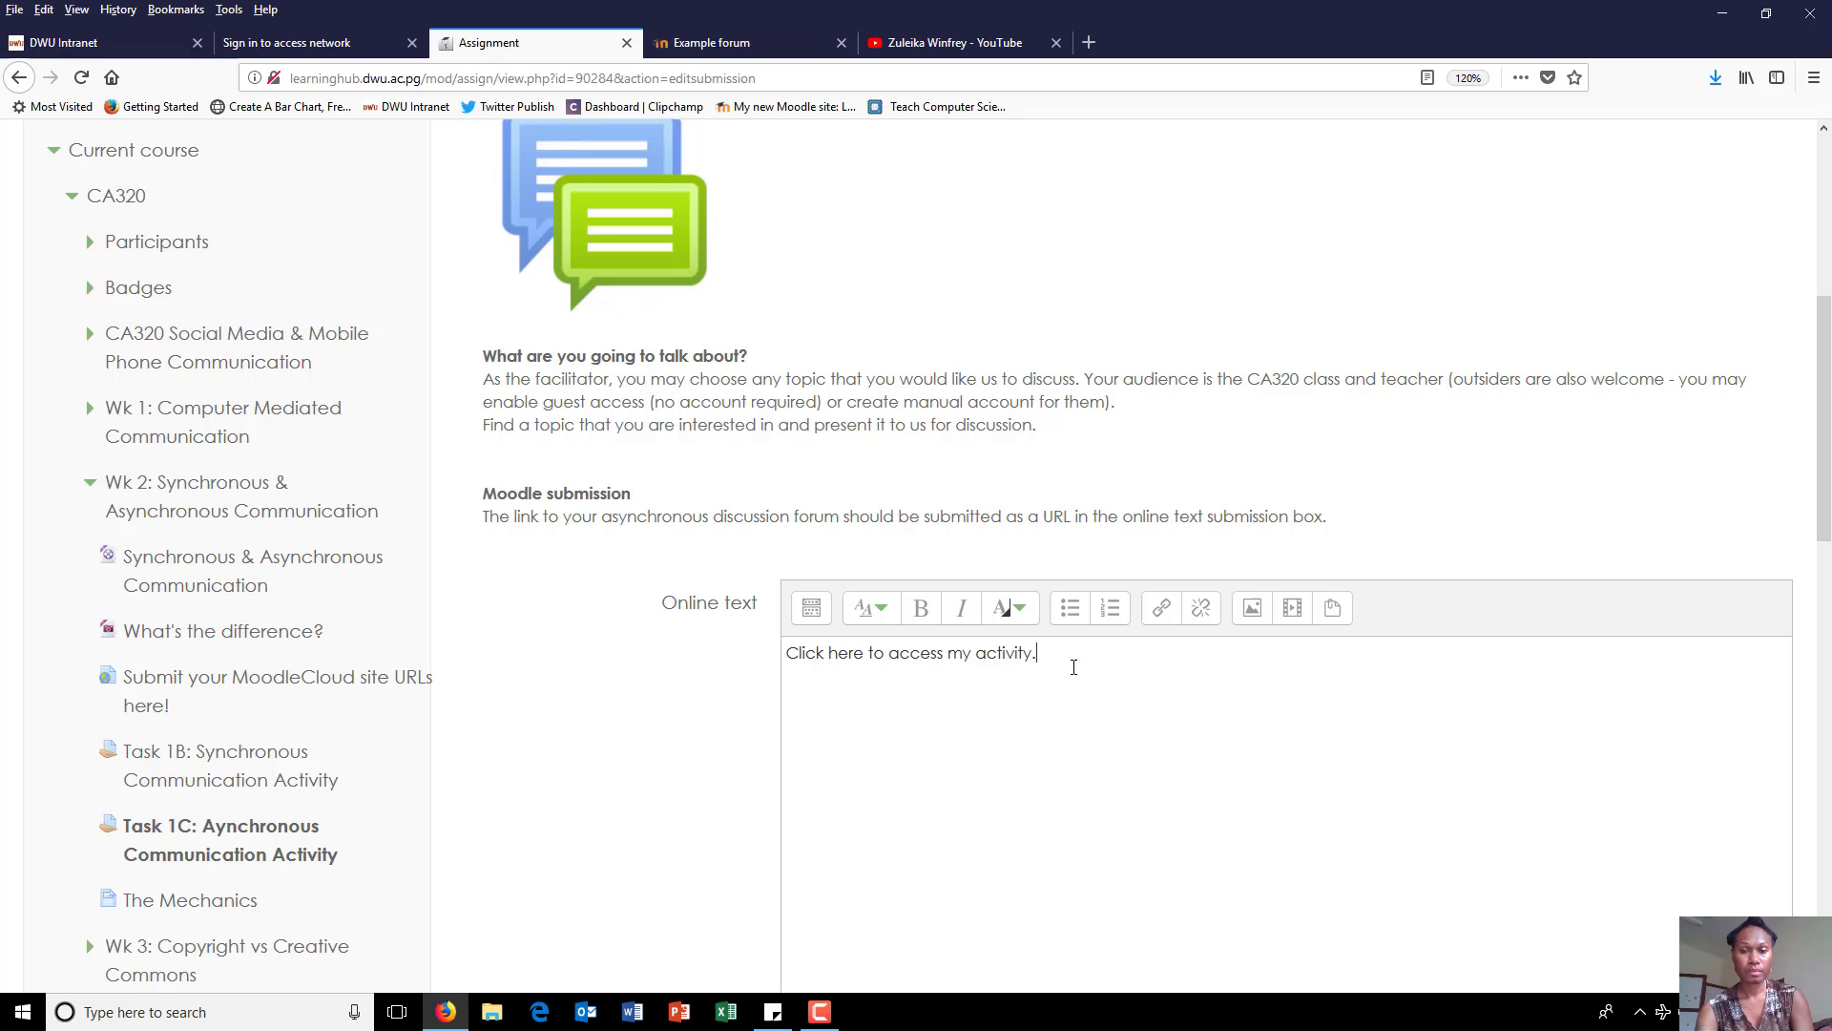
drag(1070, 658, 773, 665)
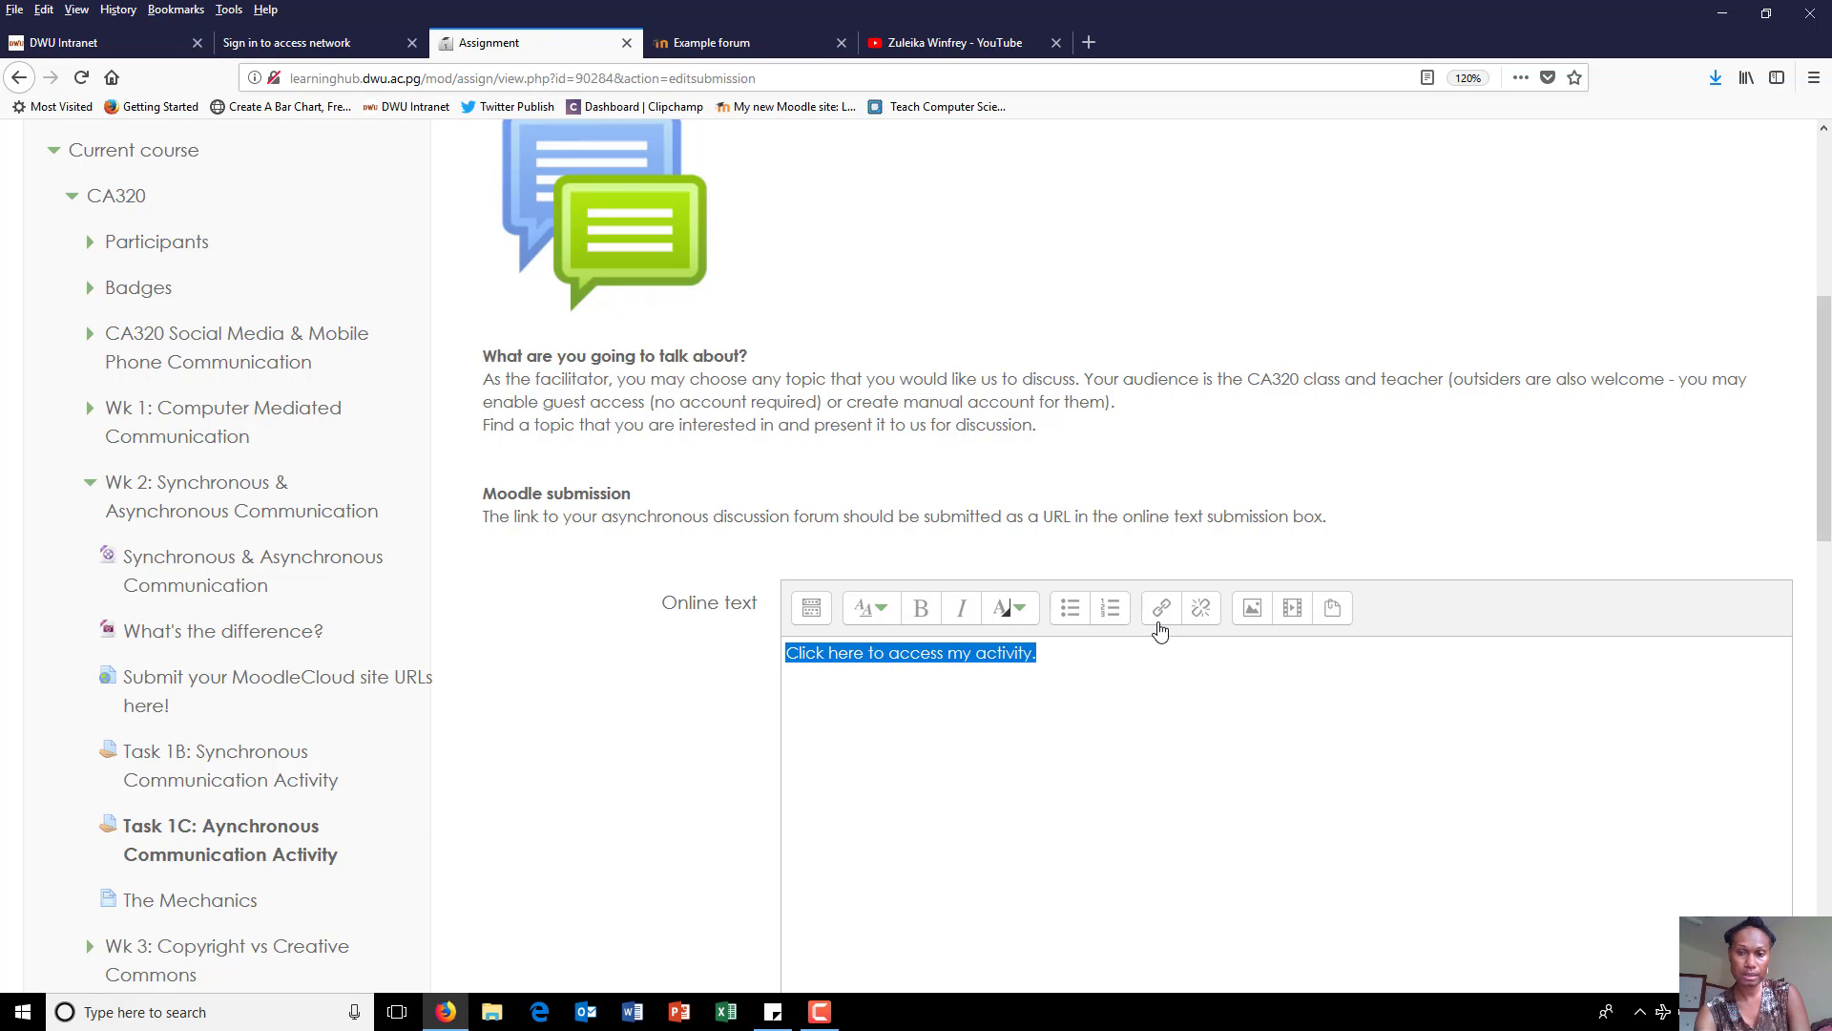
Link the sentence to the pasted Example forum address, opening in a new window
click(1158, 615)
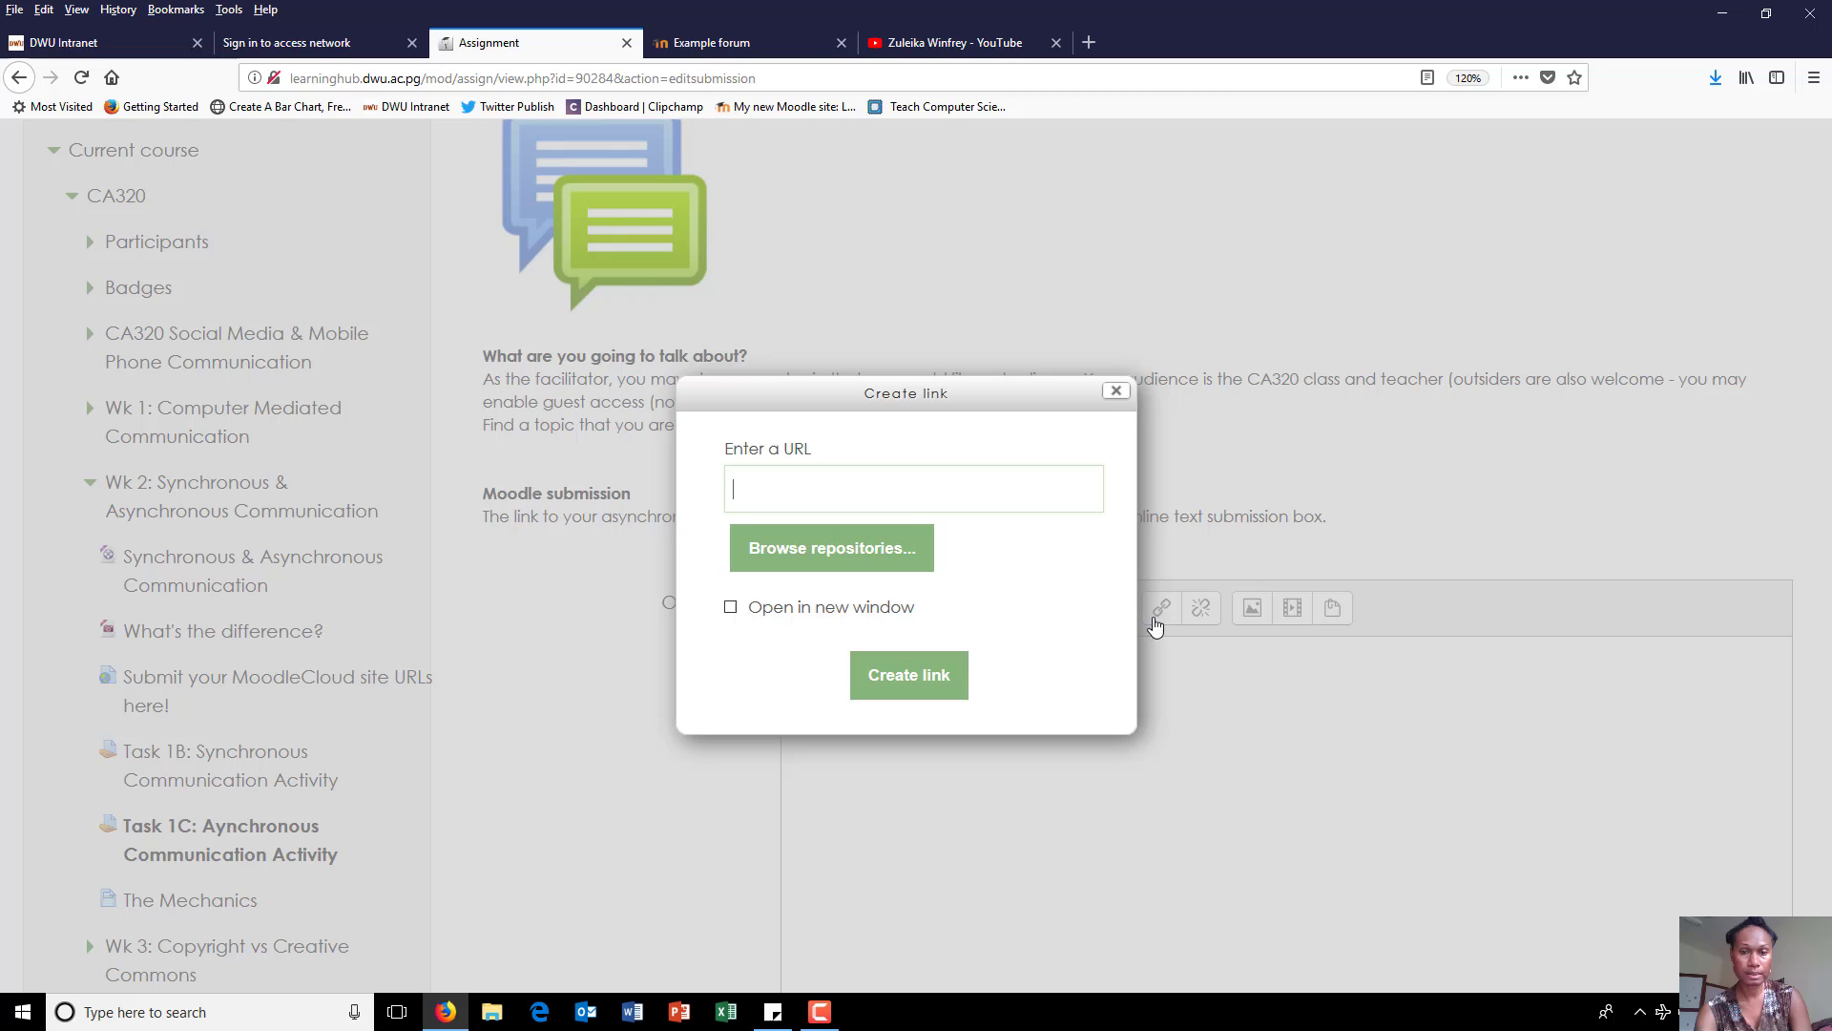
click(898, 497)
key(ctrl+v)
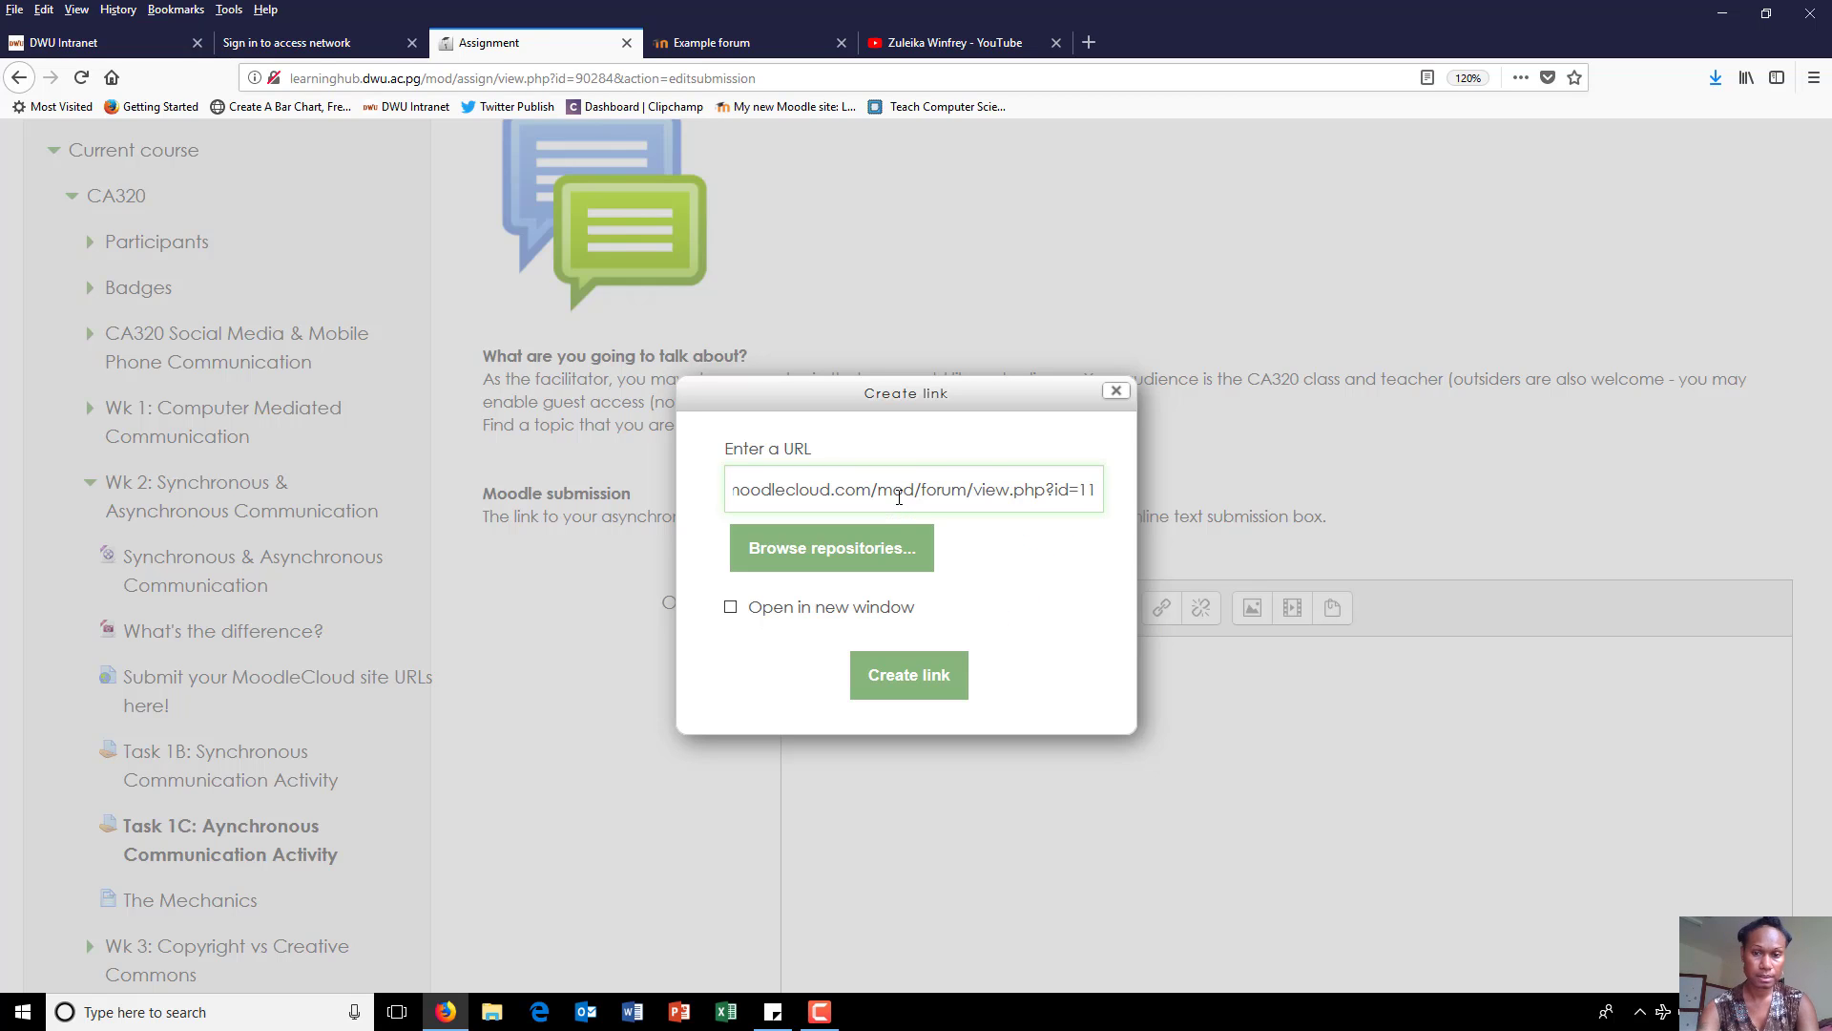
click(804, 611)
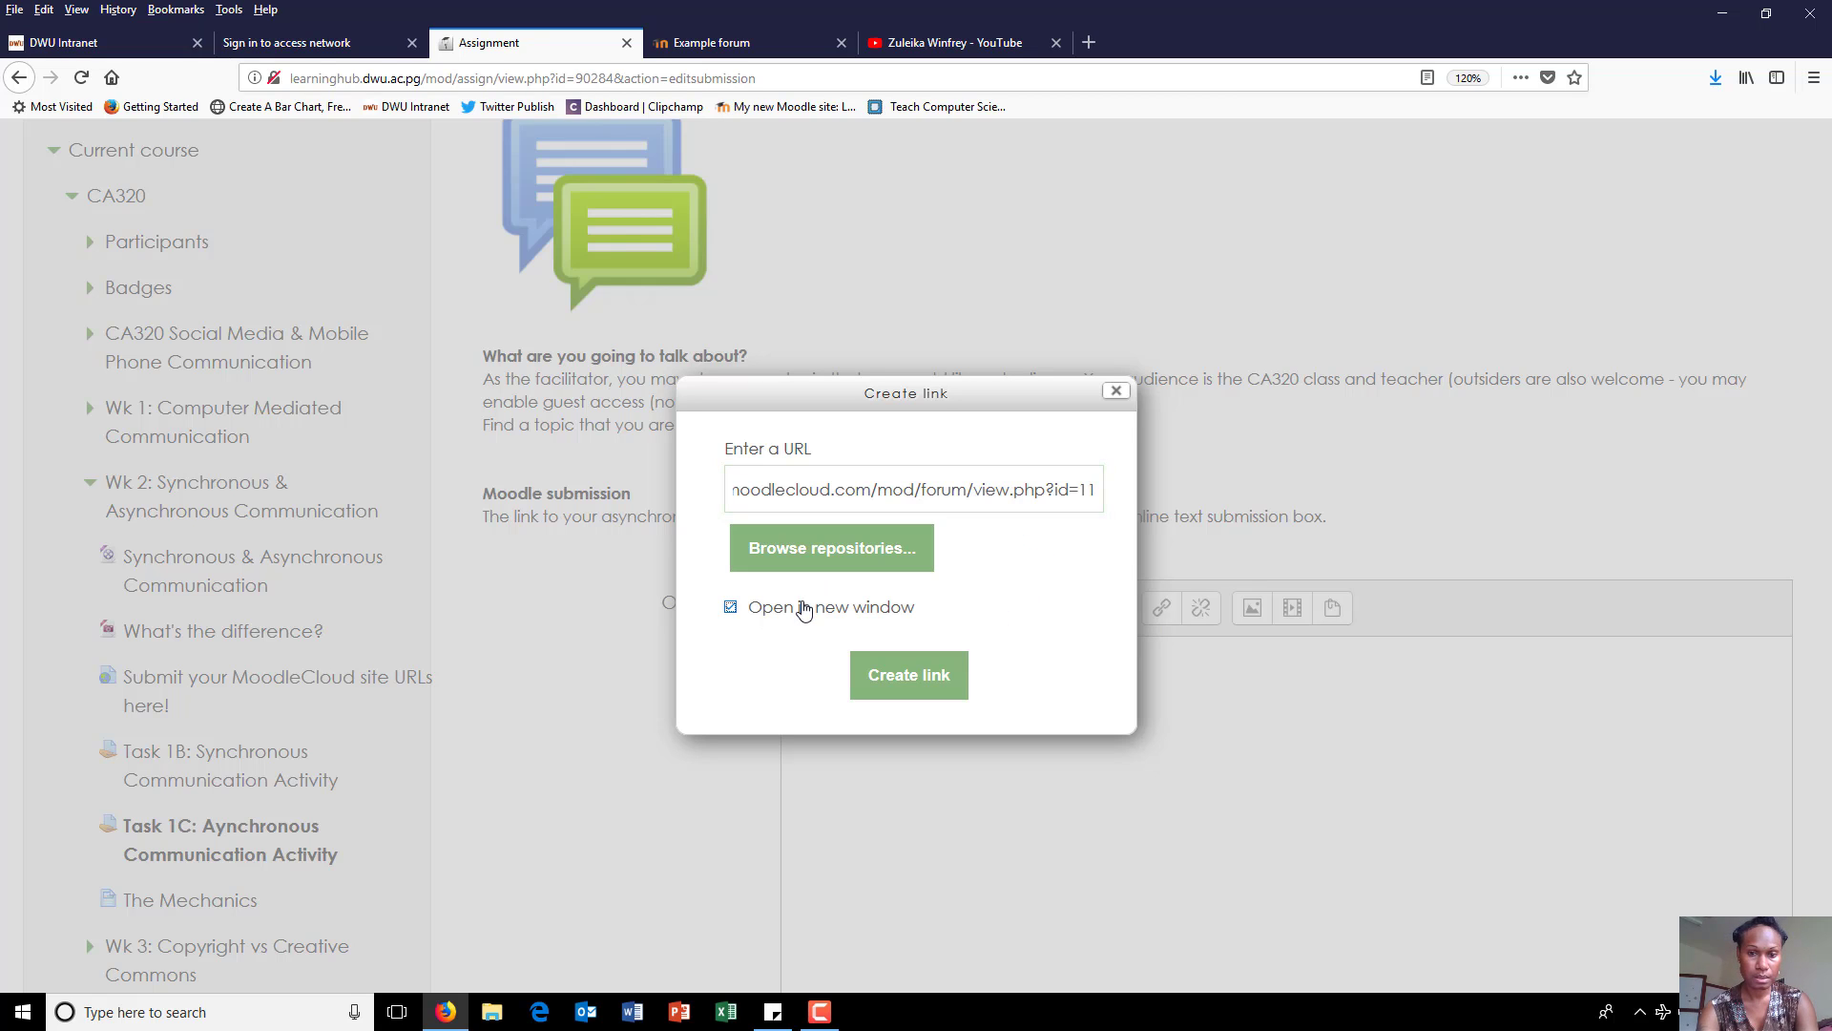
click(917, 675)
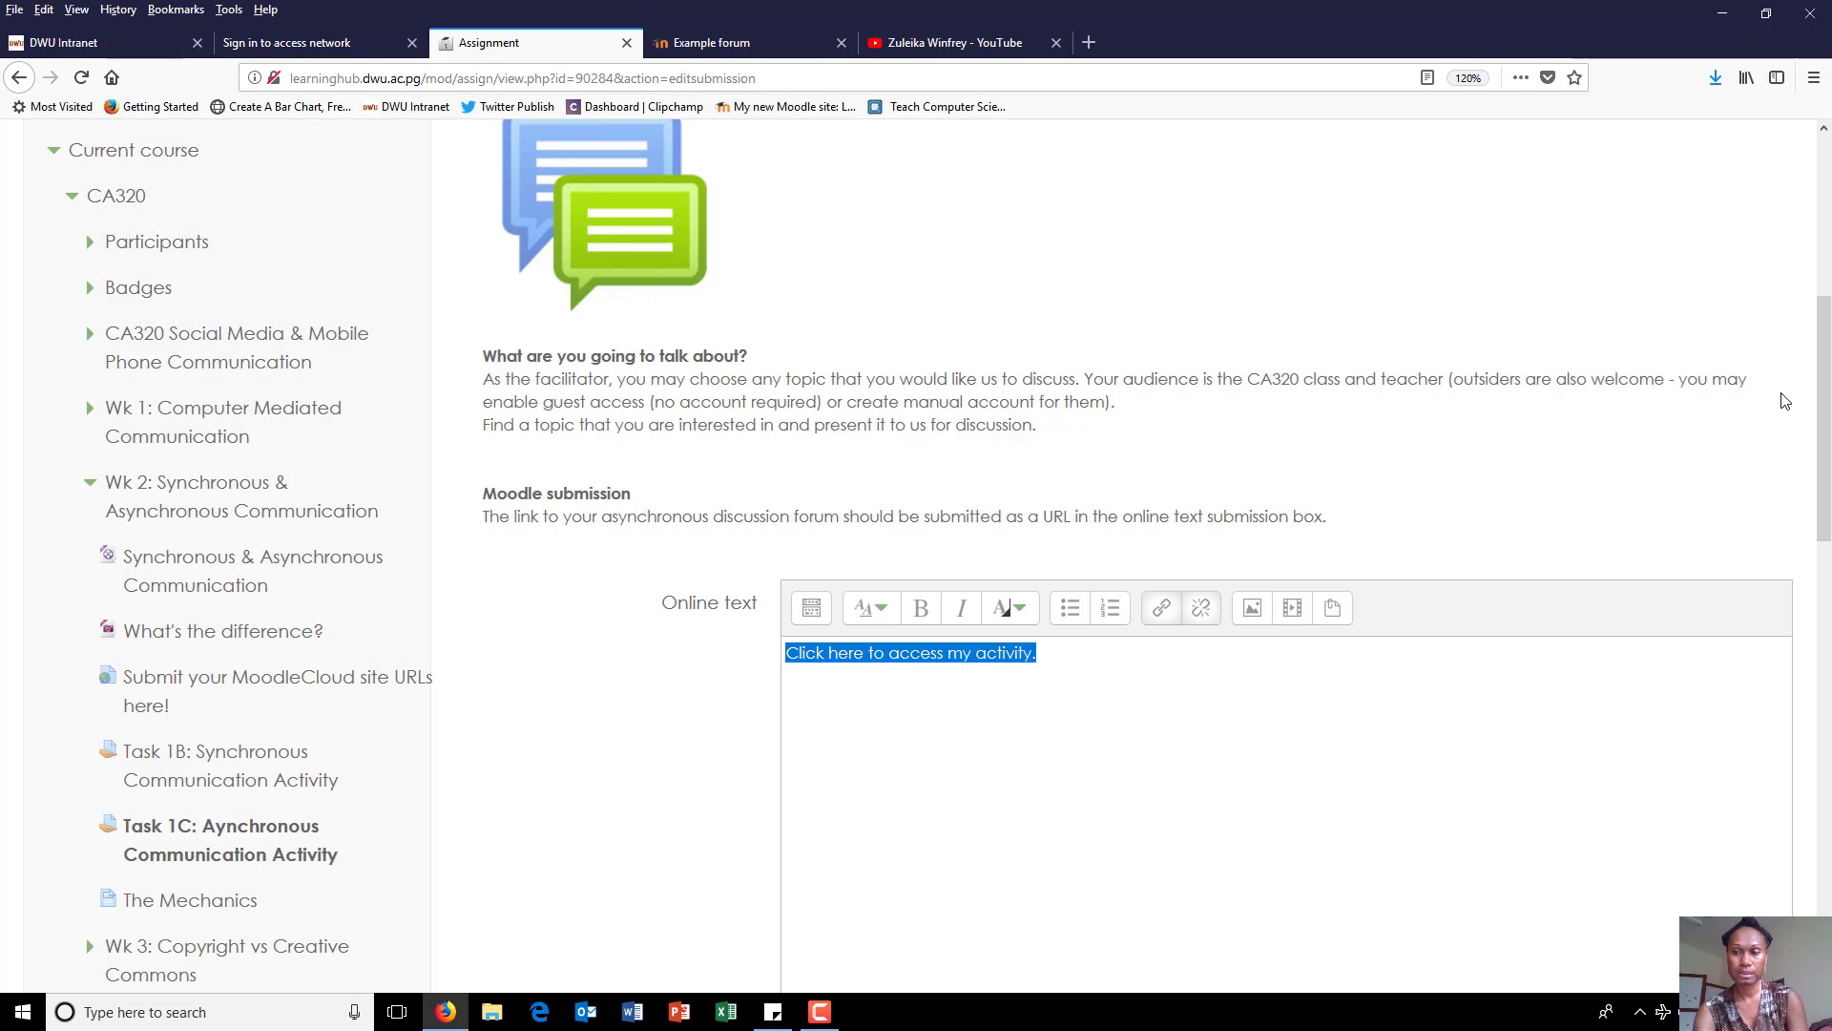
click(1535, 701)
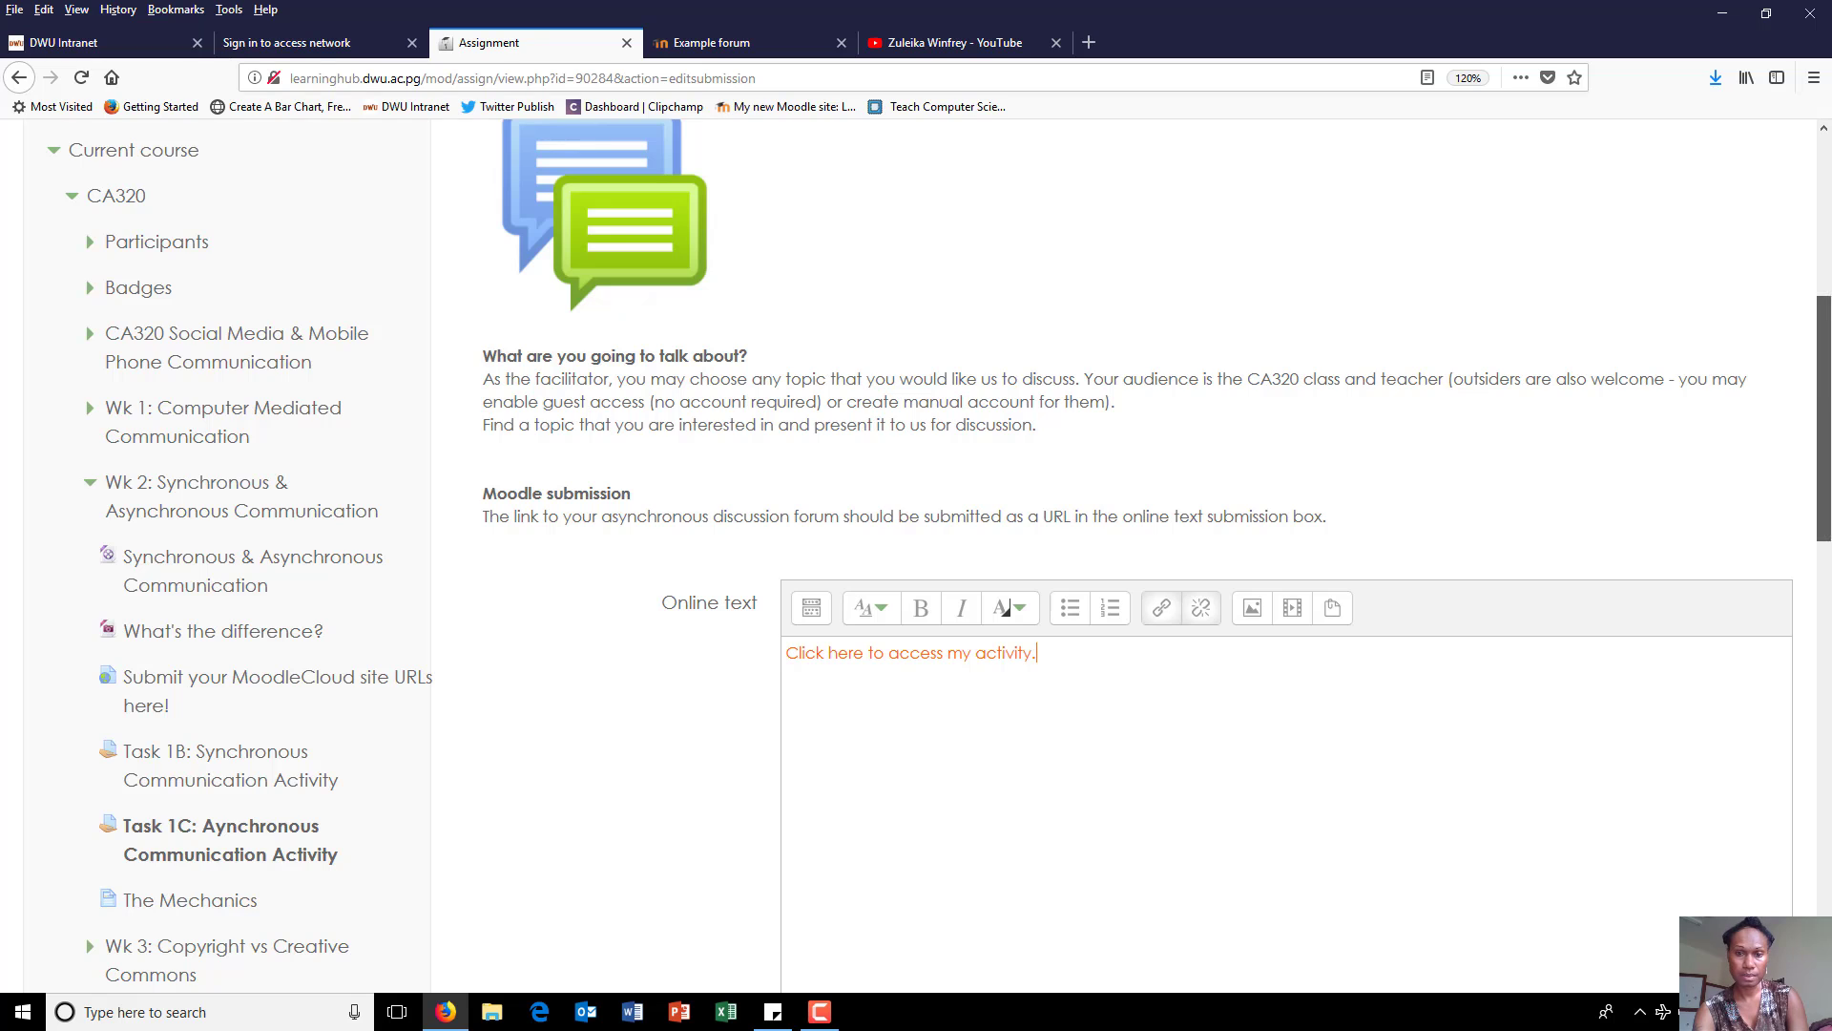
scroll(1827, 467, down, 3)
scroll(1827, 468, down, 1)
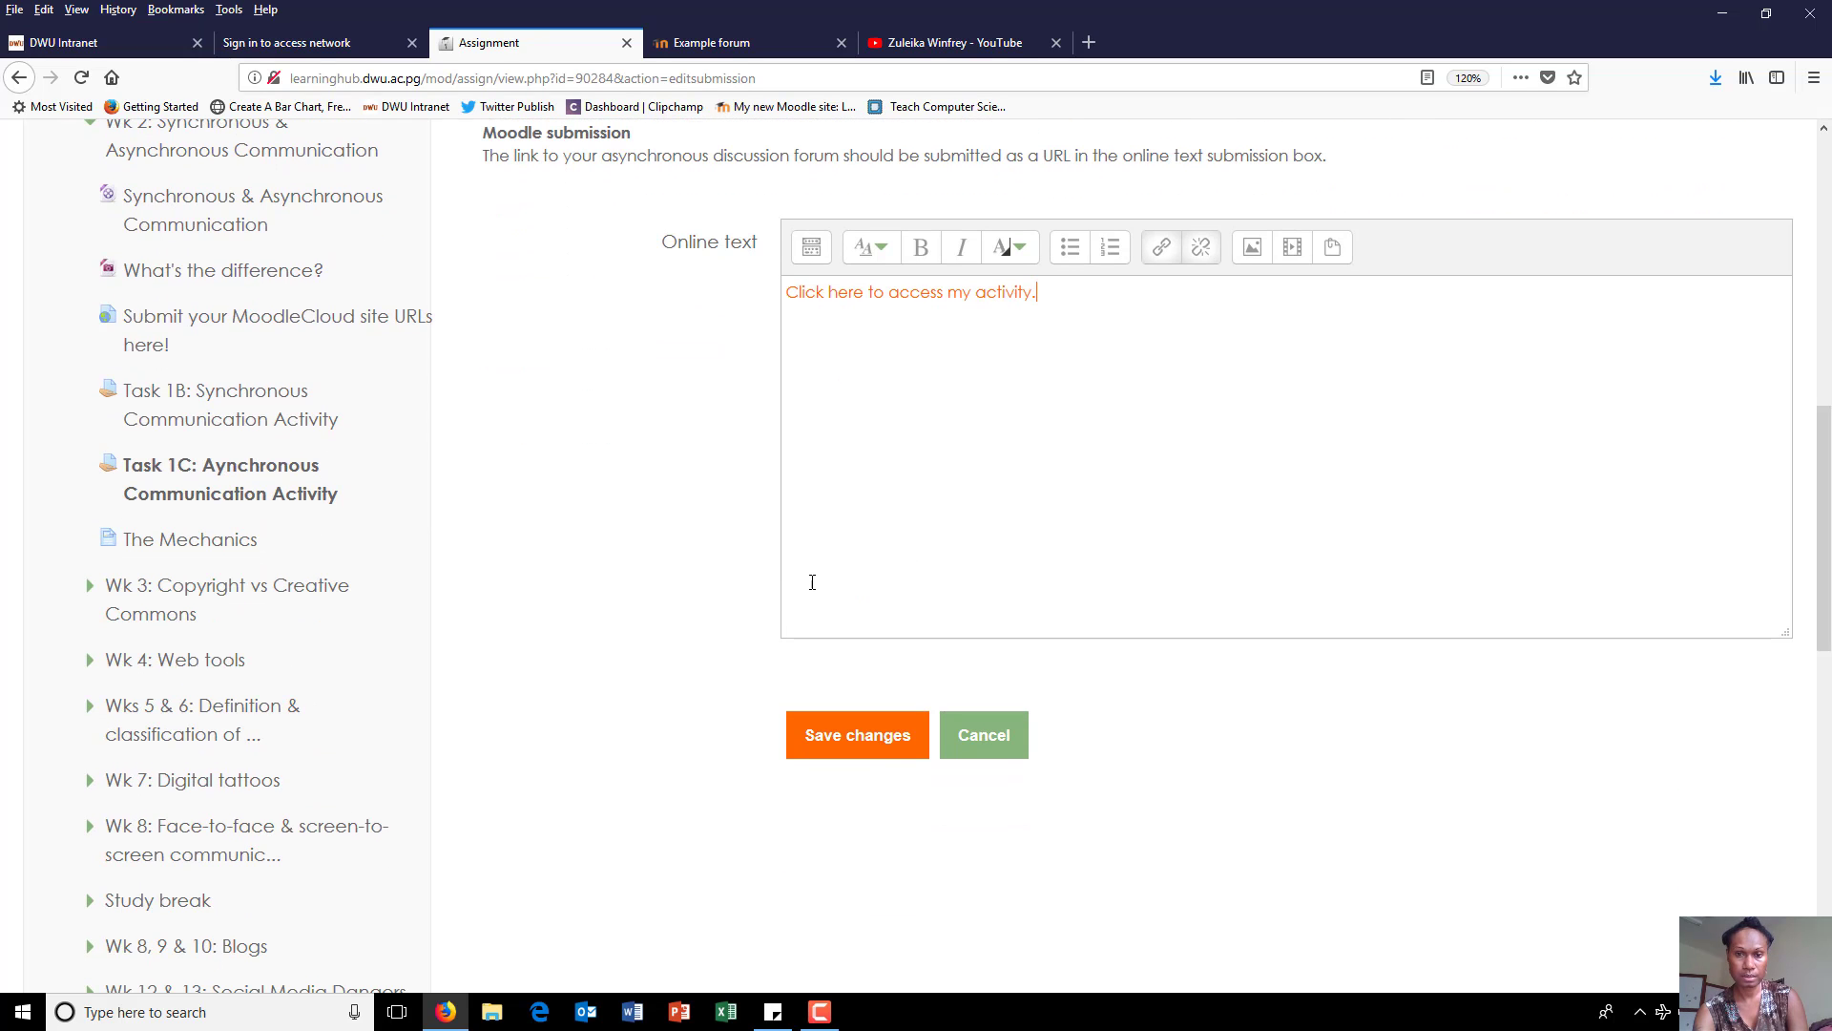
Save the Task 1C changes and check it shows 'Submitted for grading' with the forum link
click(866, 734)
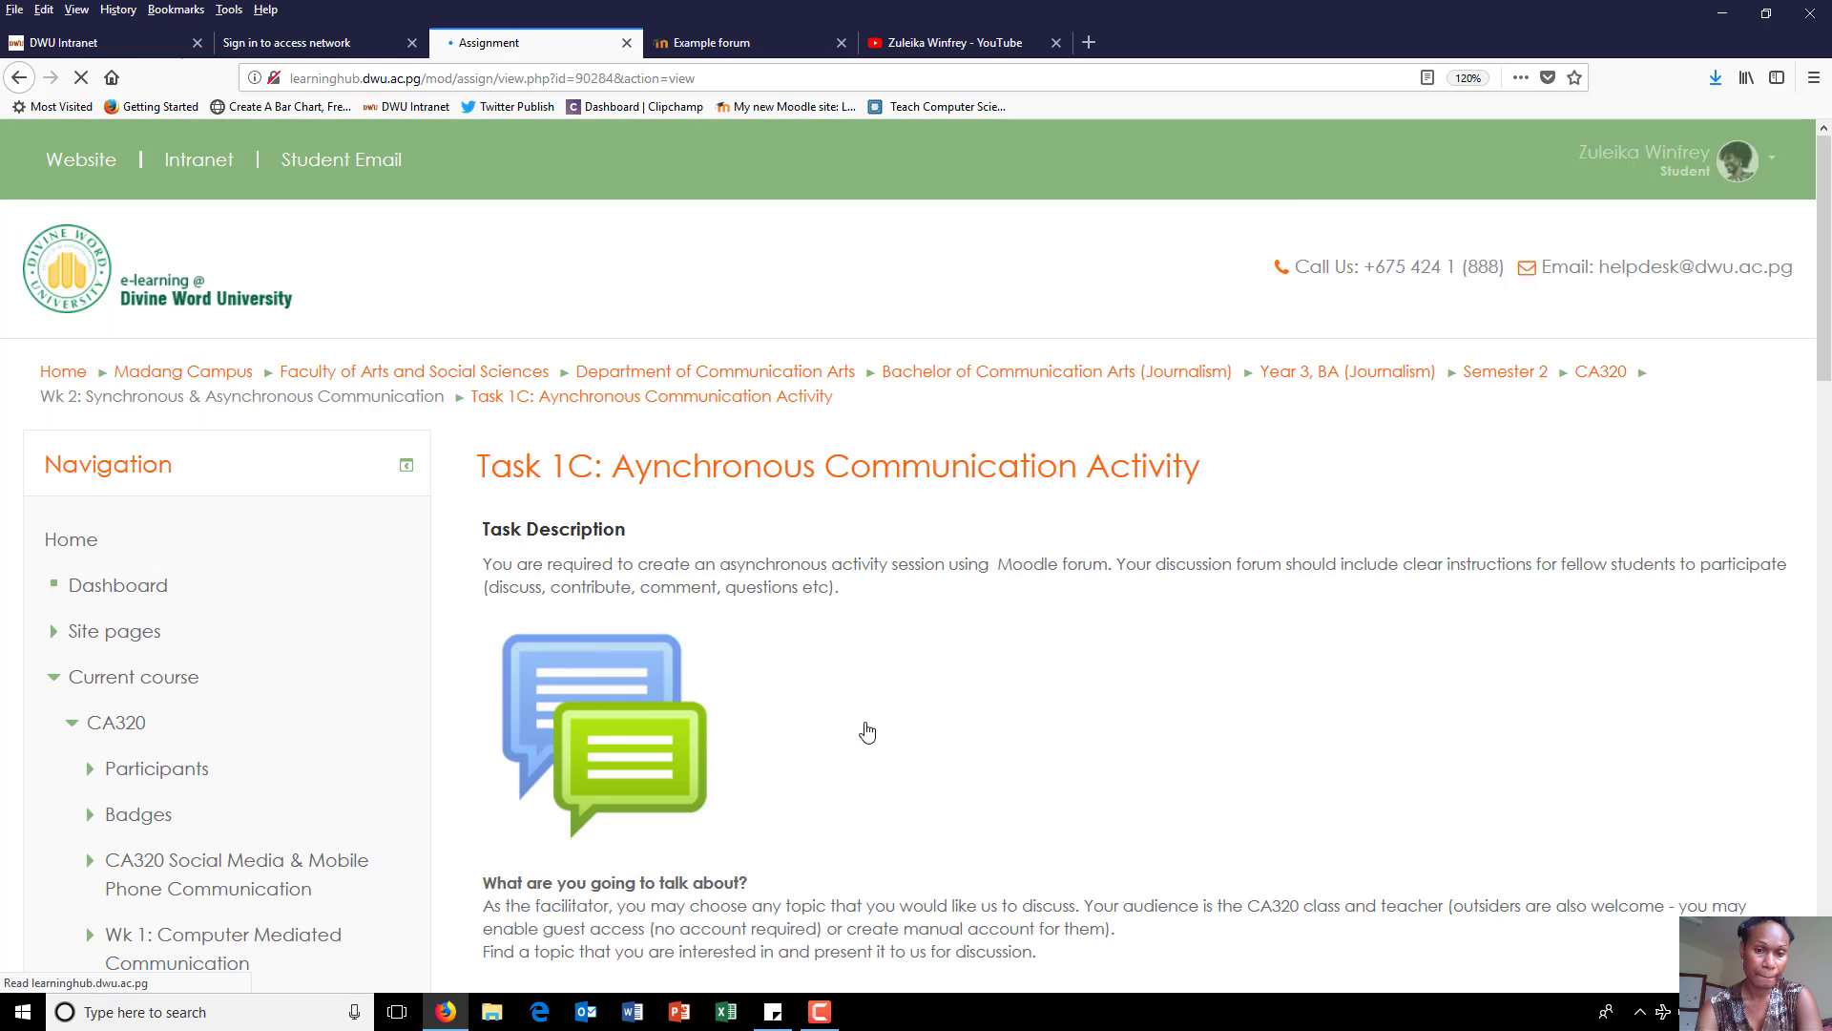
scroll(866, 732, down, 8)
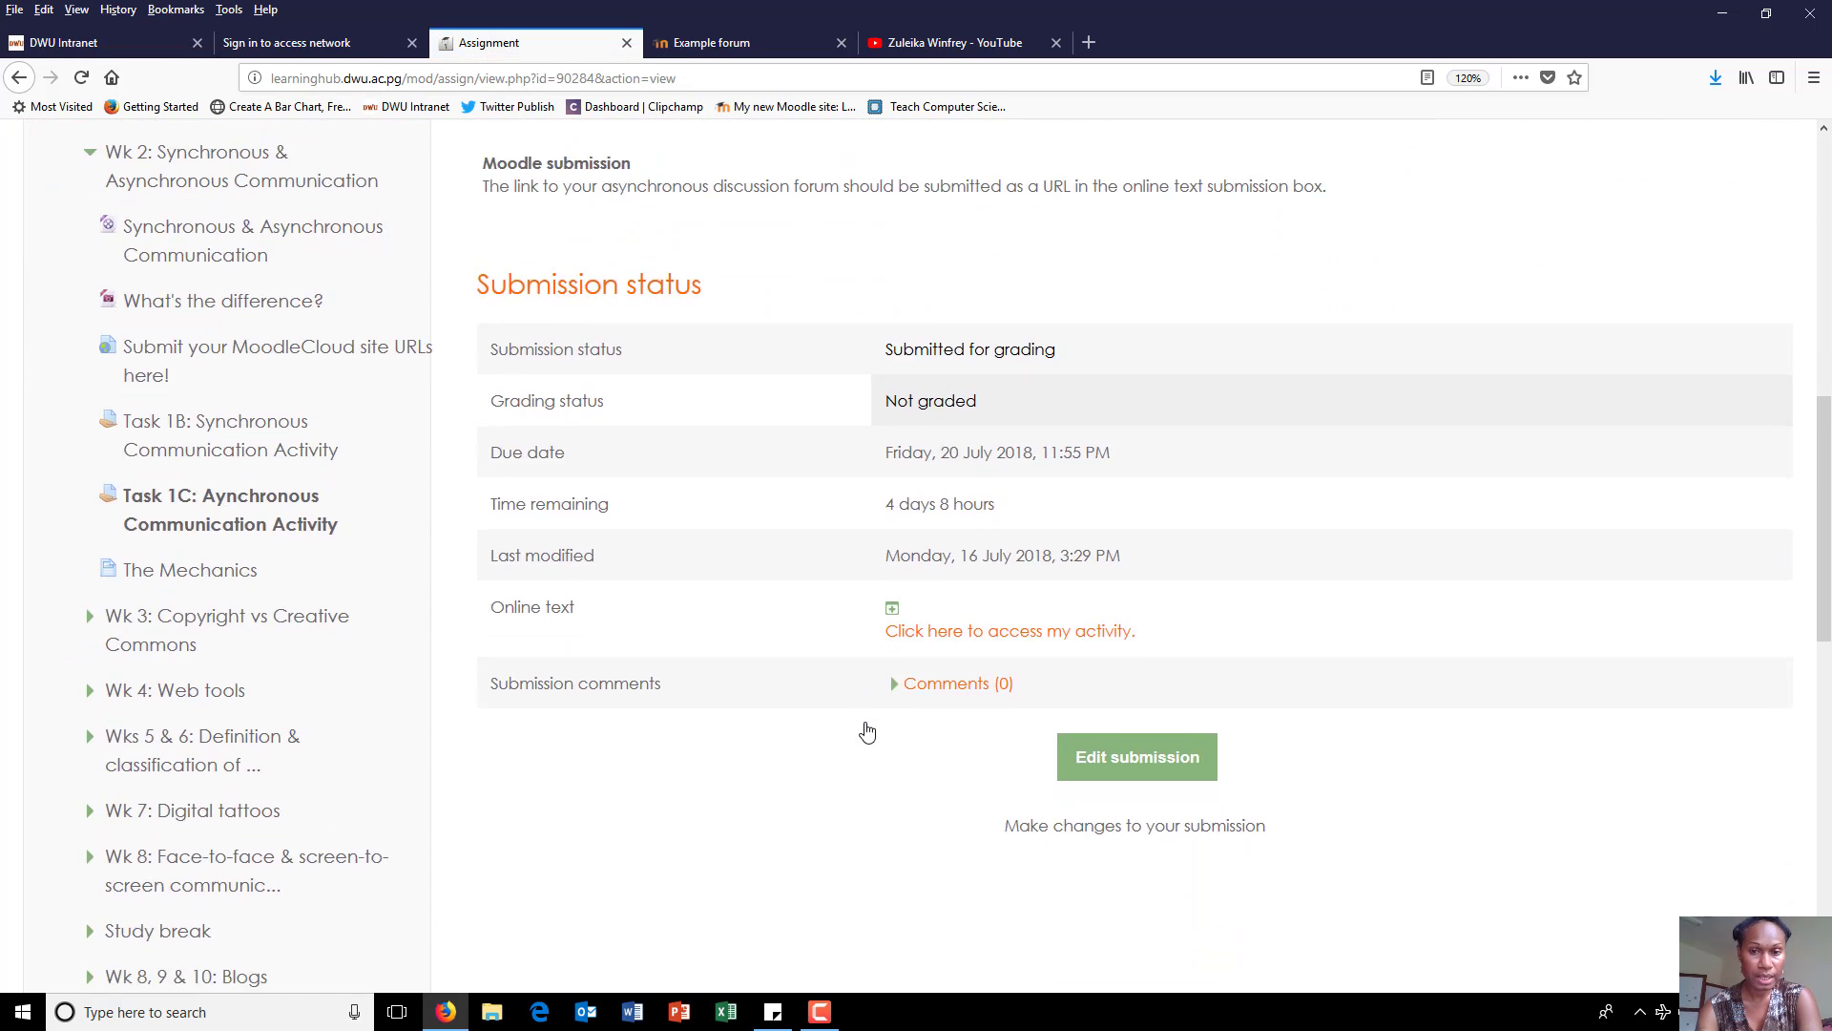
scroll(867, 732, down, 1)
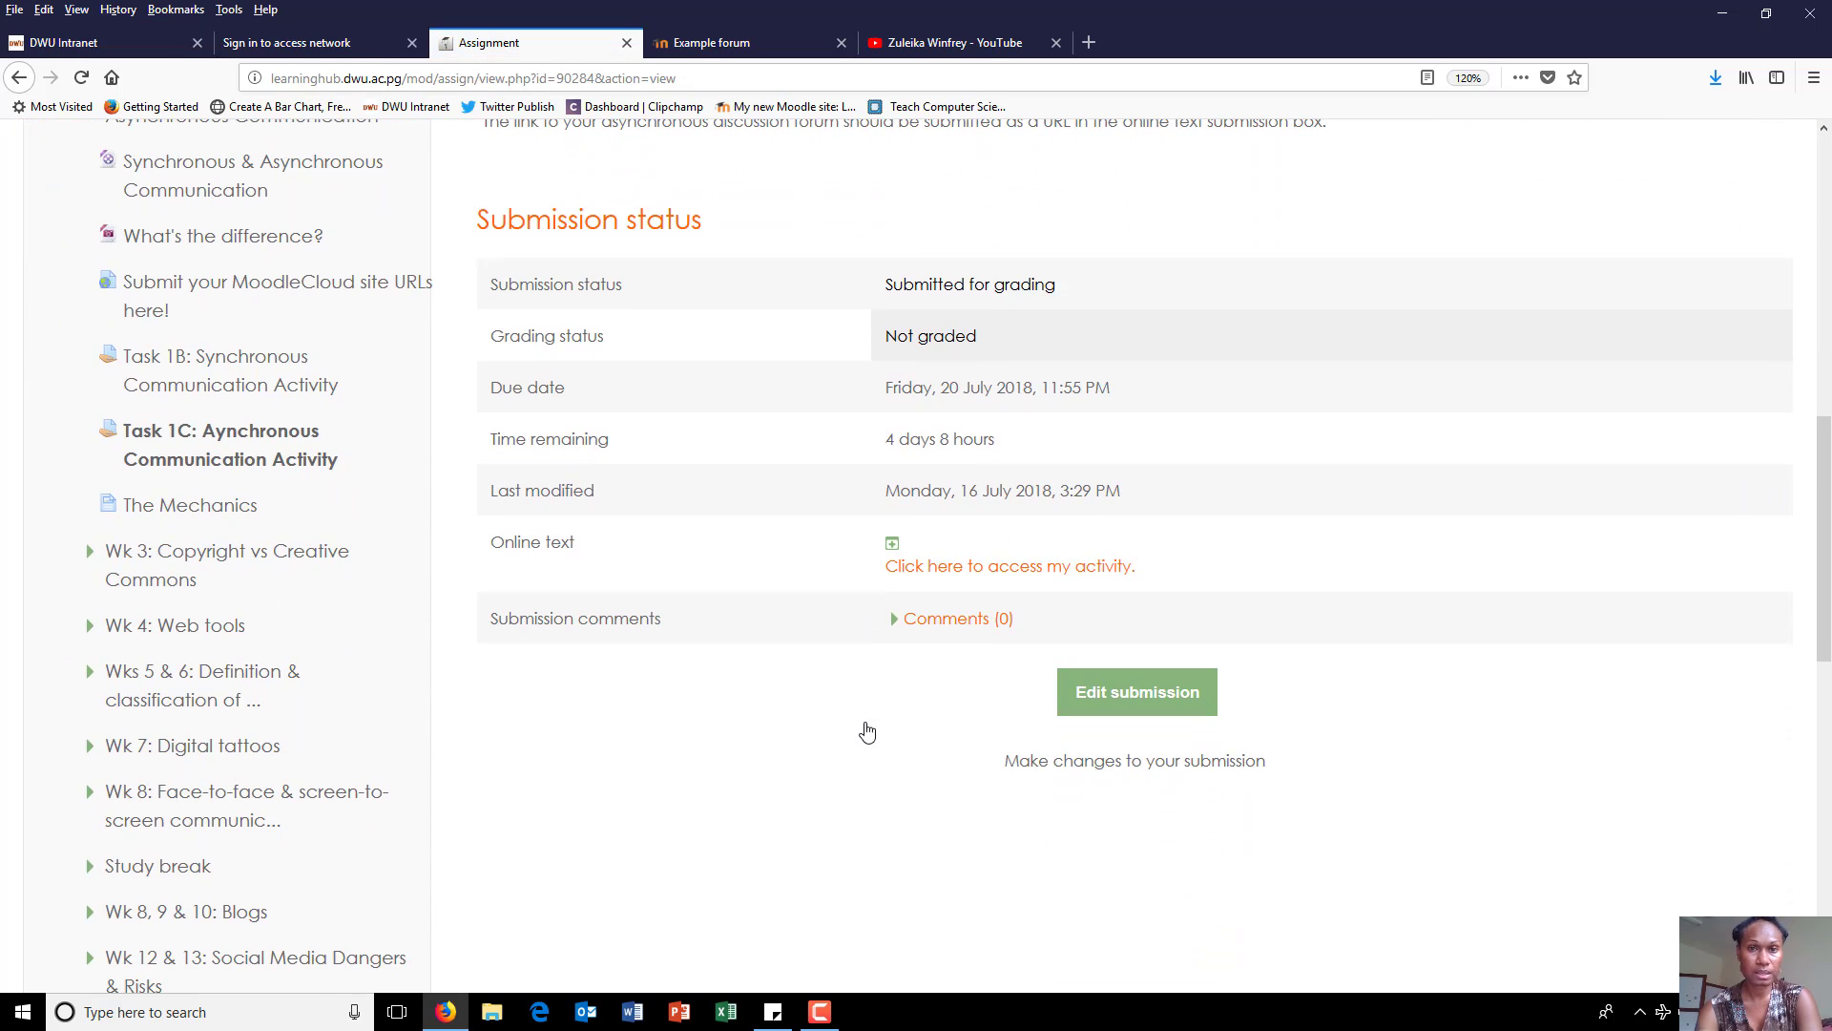
Log out of MoodleCloud from the Example forum, close that tab, and return to the Task 1C assignment
click(762, 42)
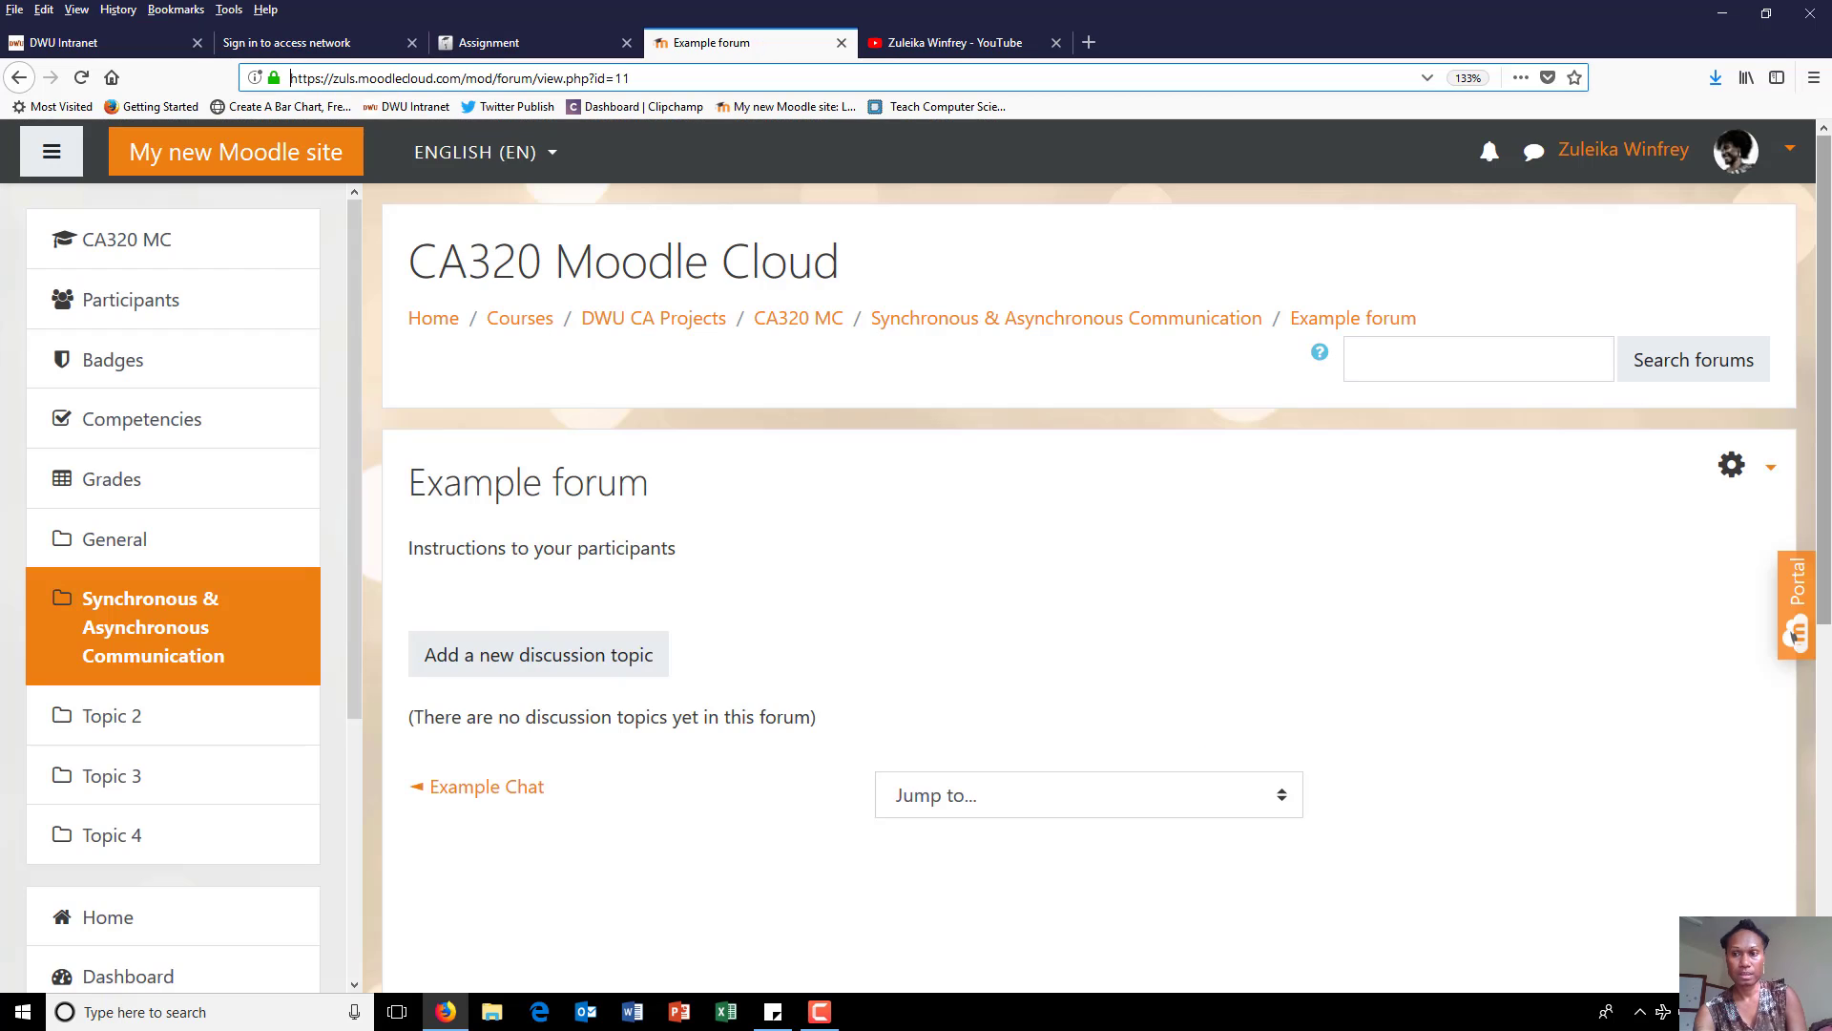
click(1773, 159)
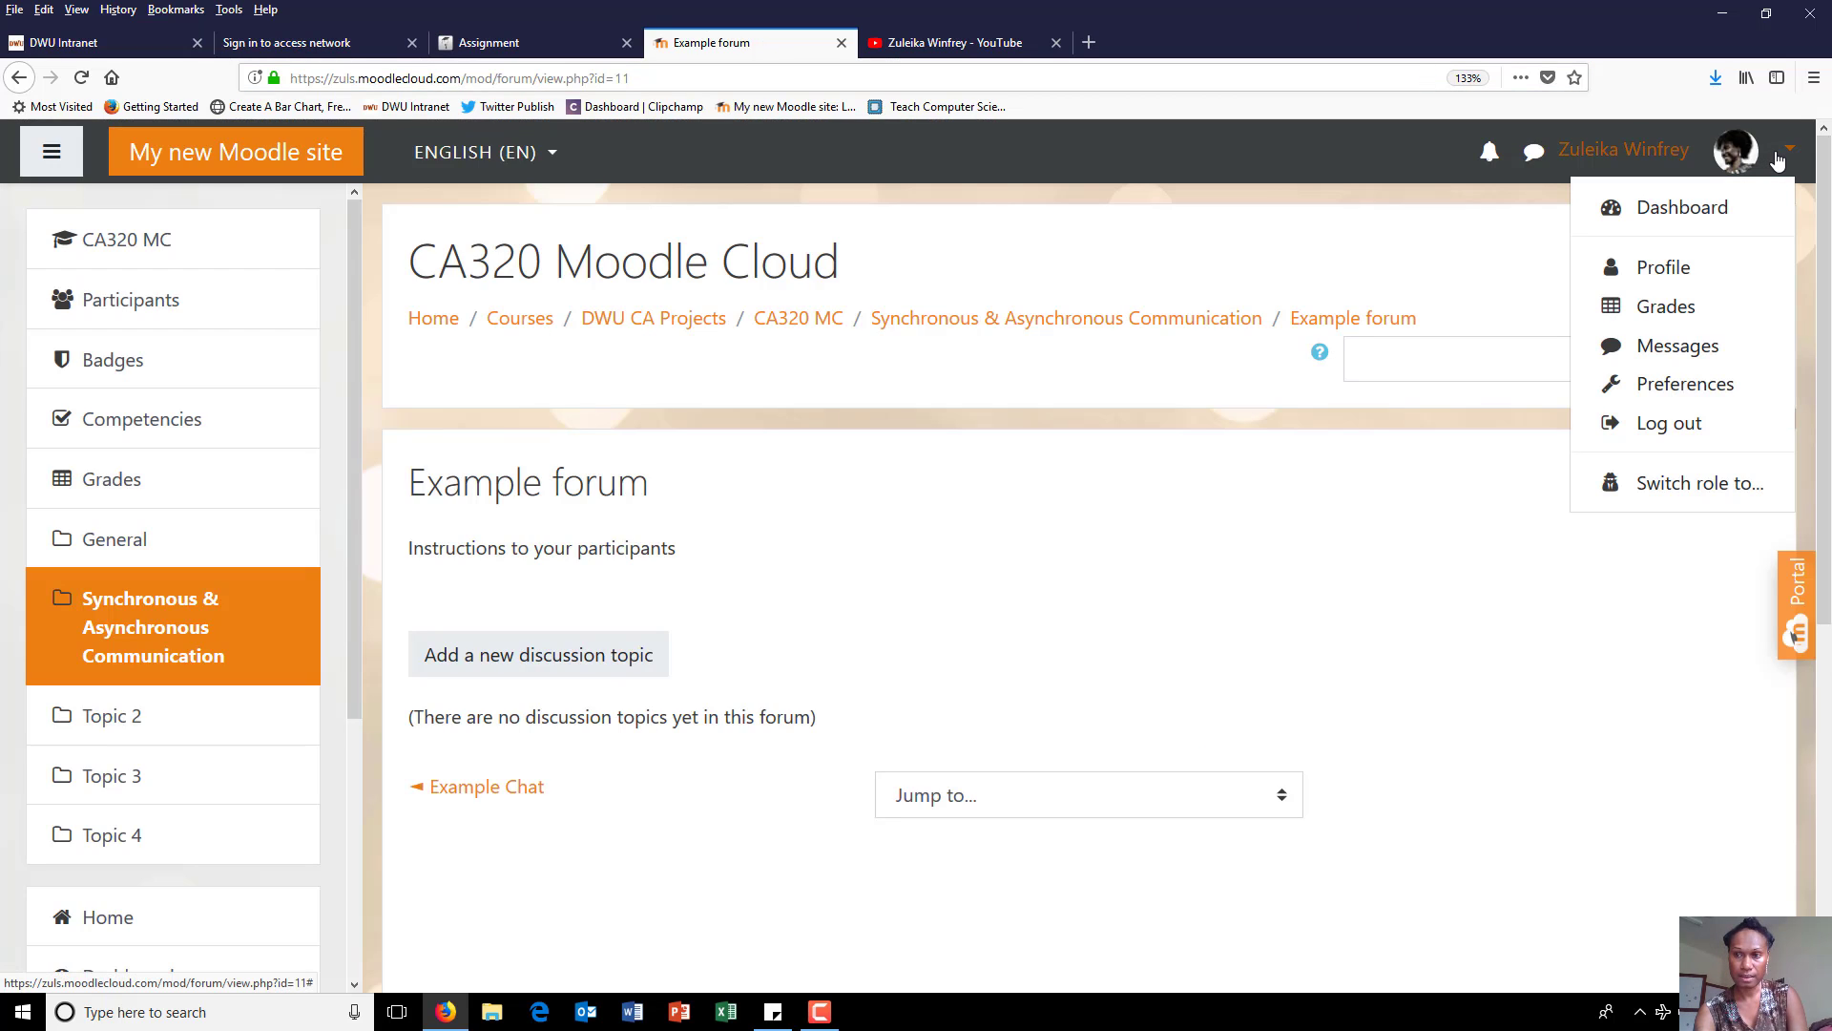
click(1697, 432)
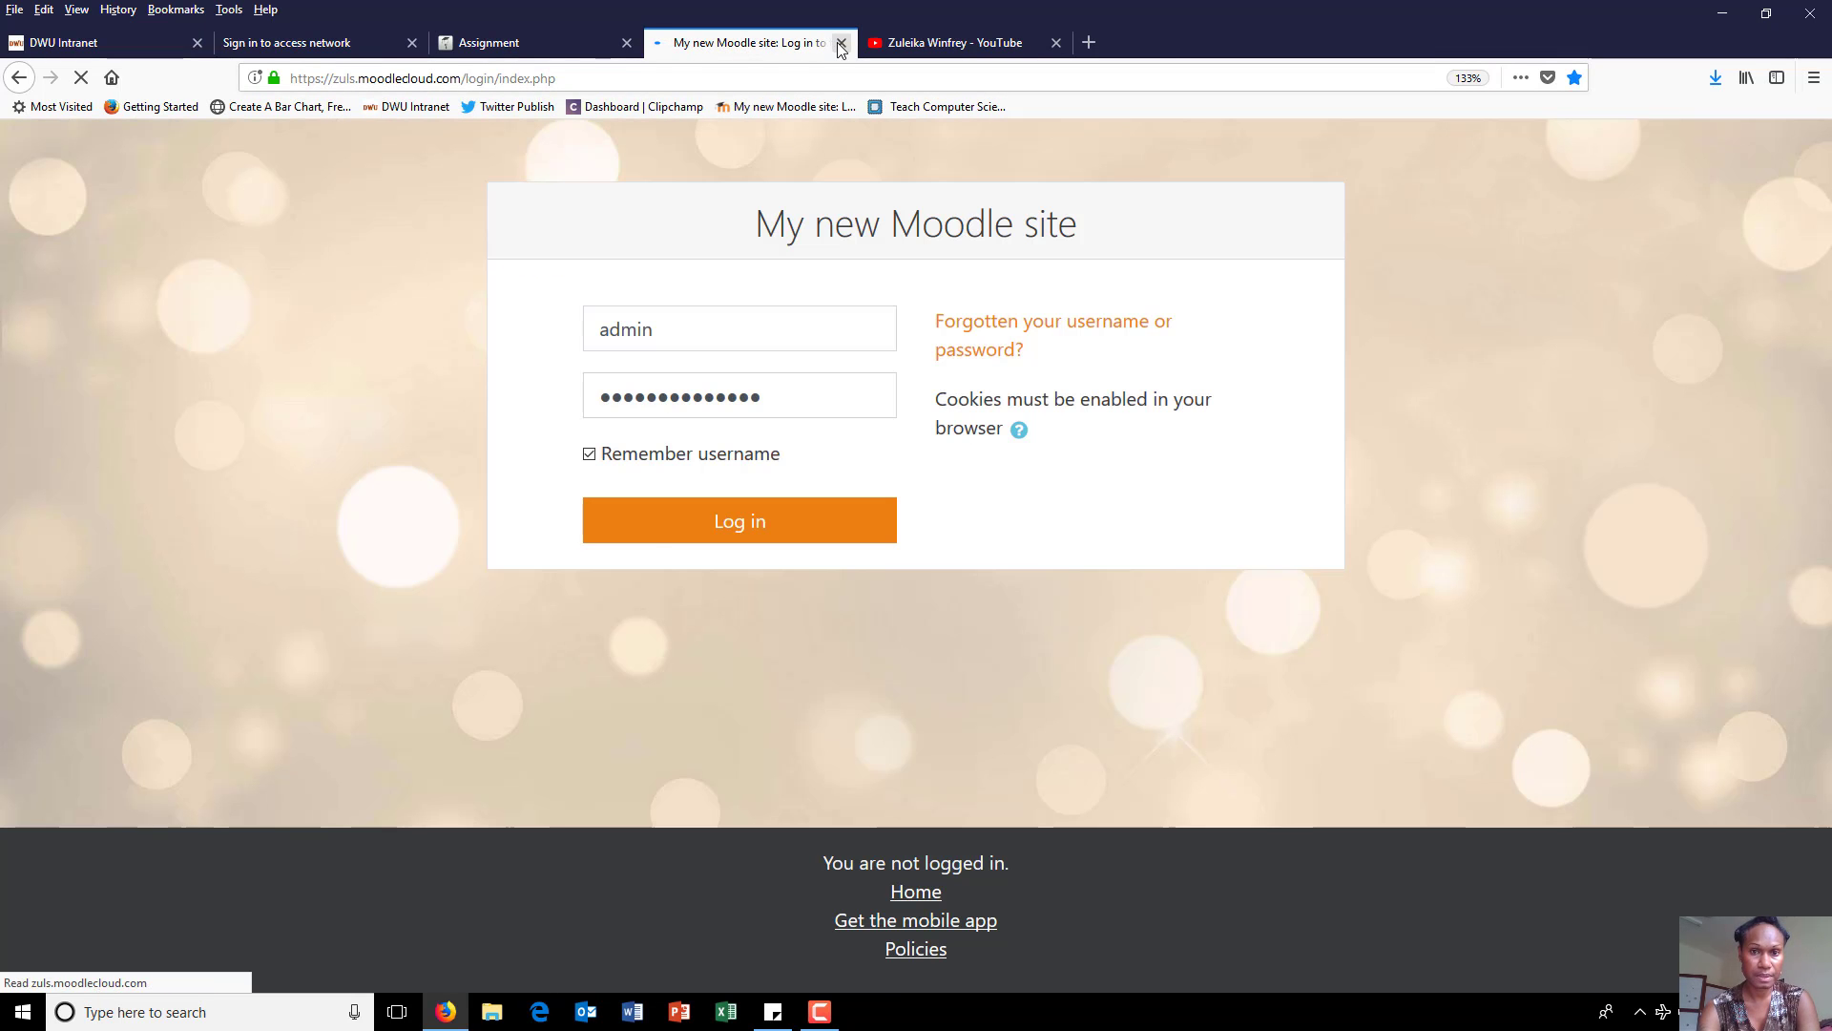
click(841, 43)
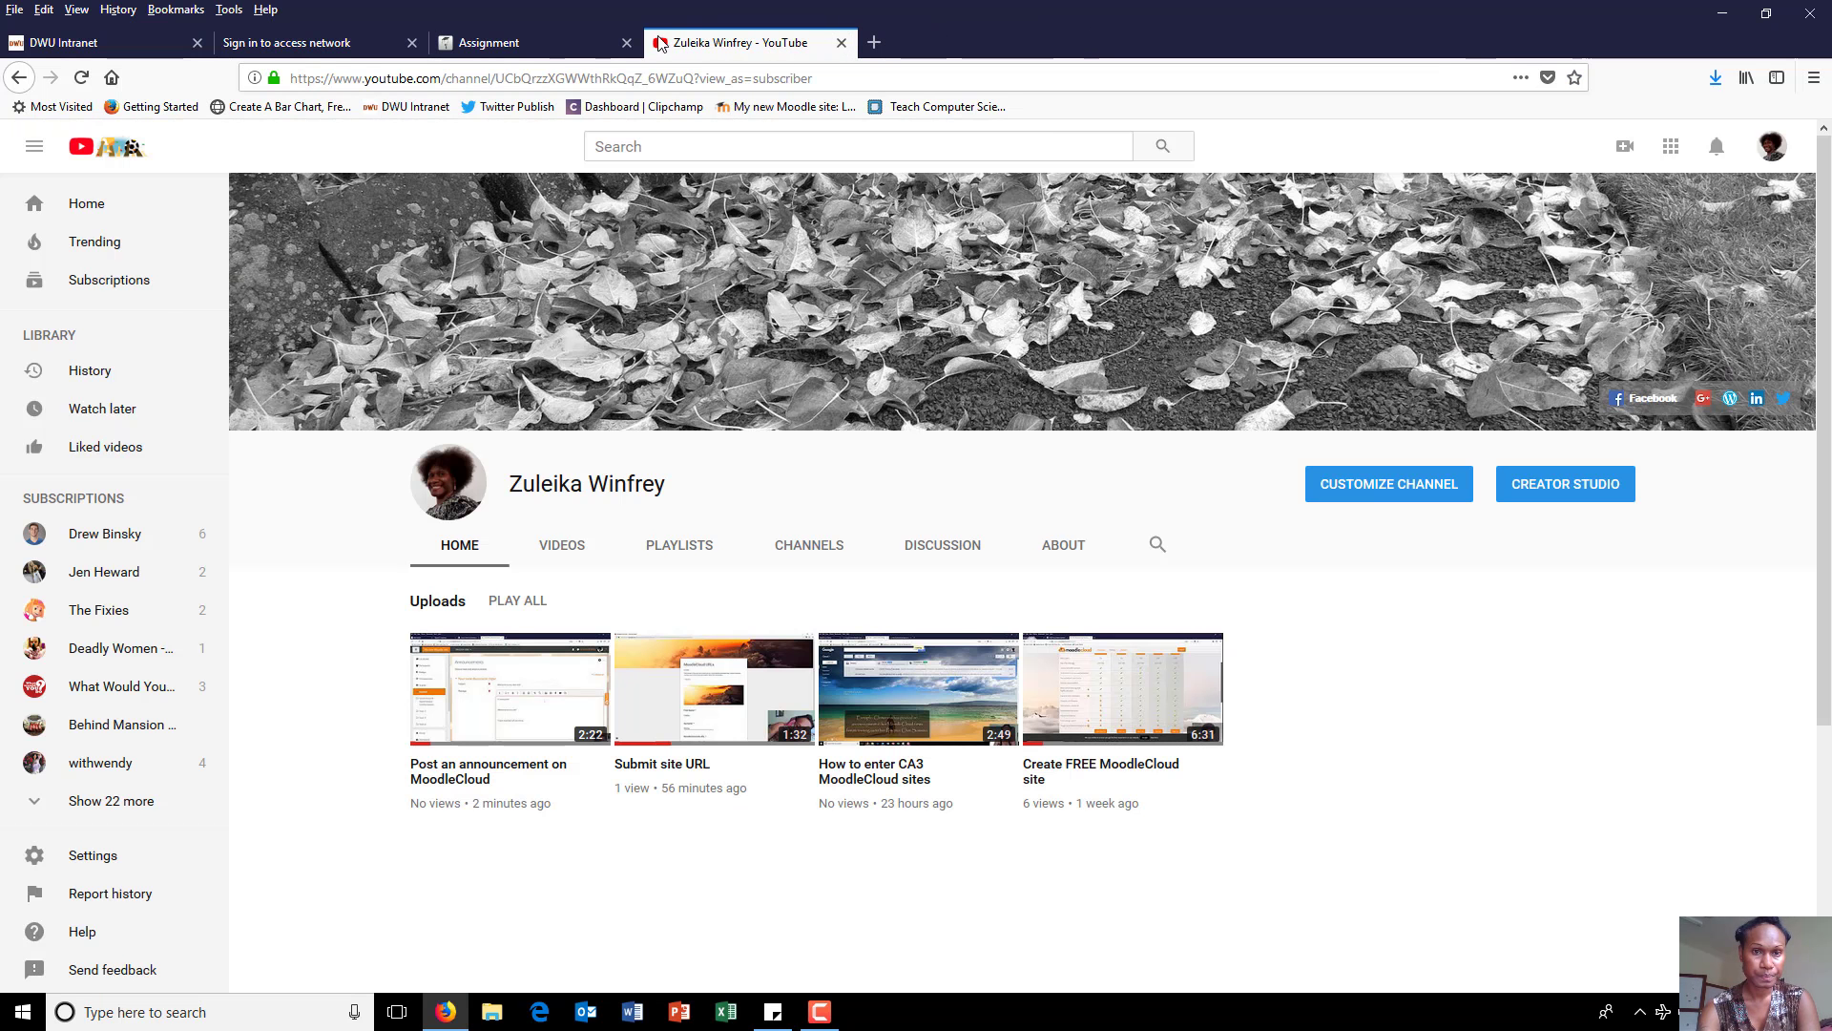
click(553, 45)
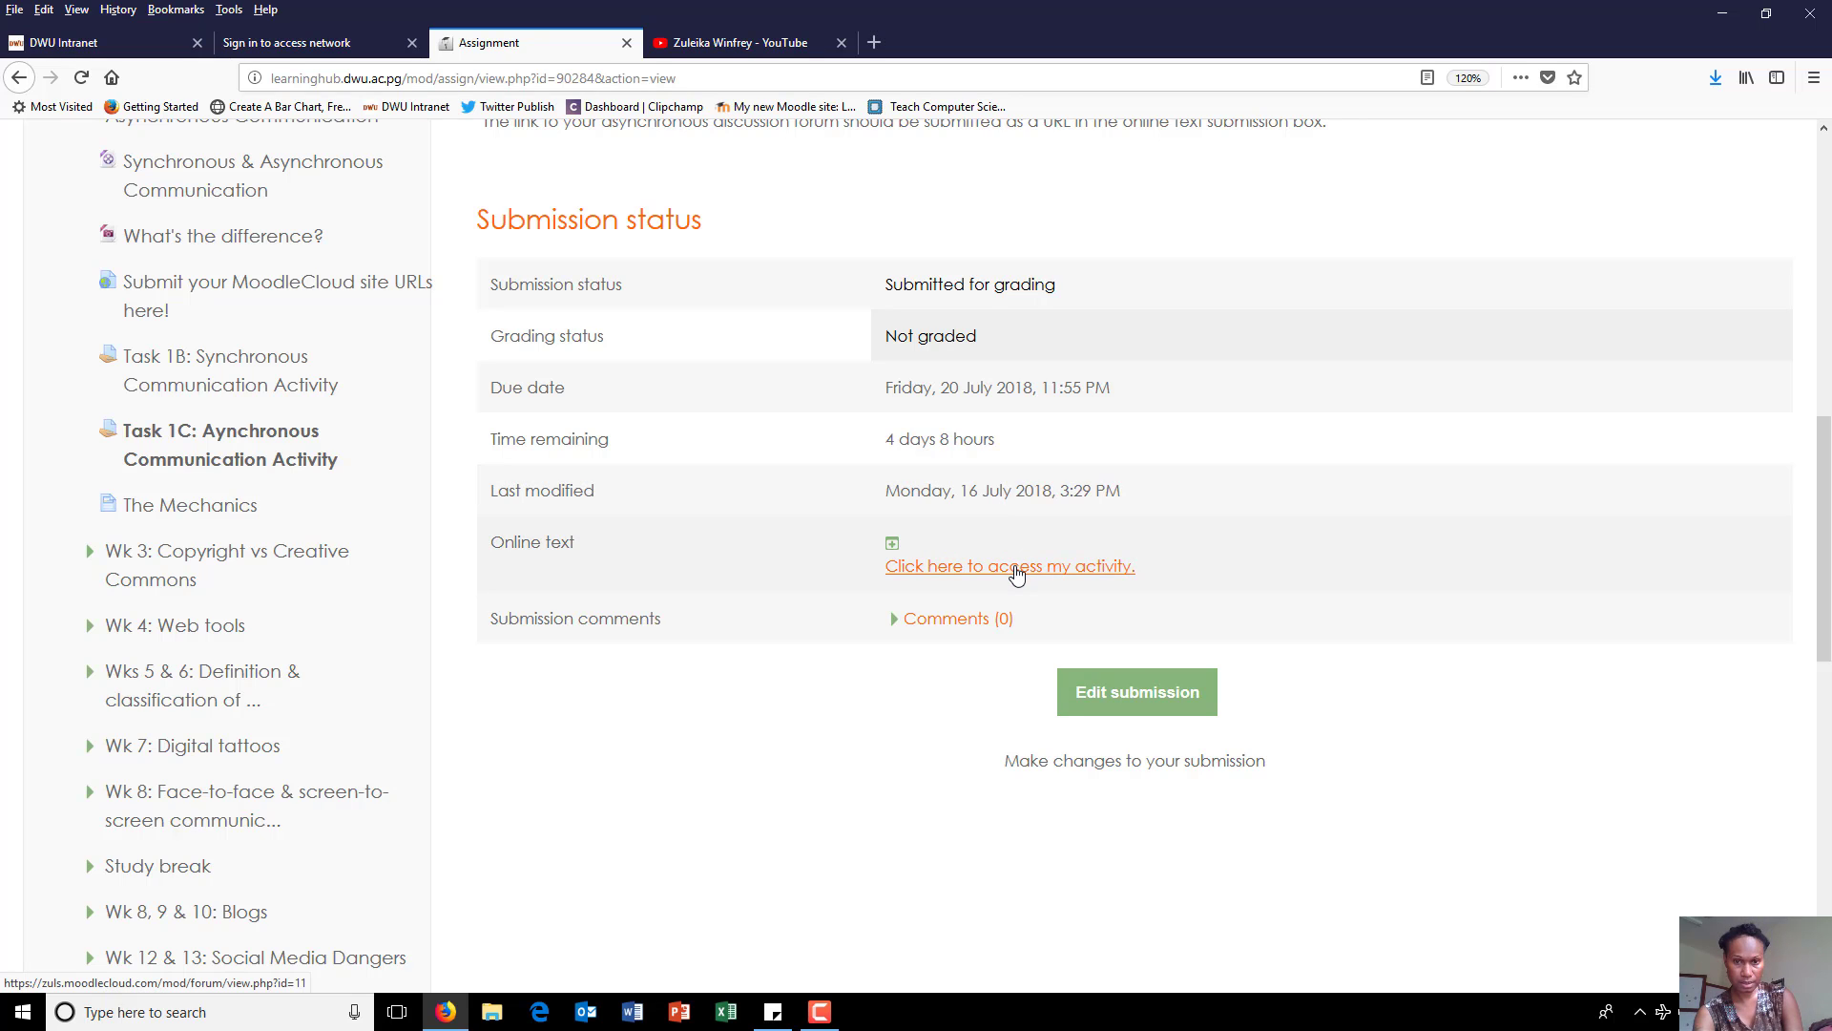
Test the submitted 'Click here to access my activity.' link, logging back in to reach the Example forum
click(1017, 569)
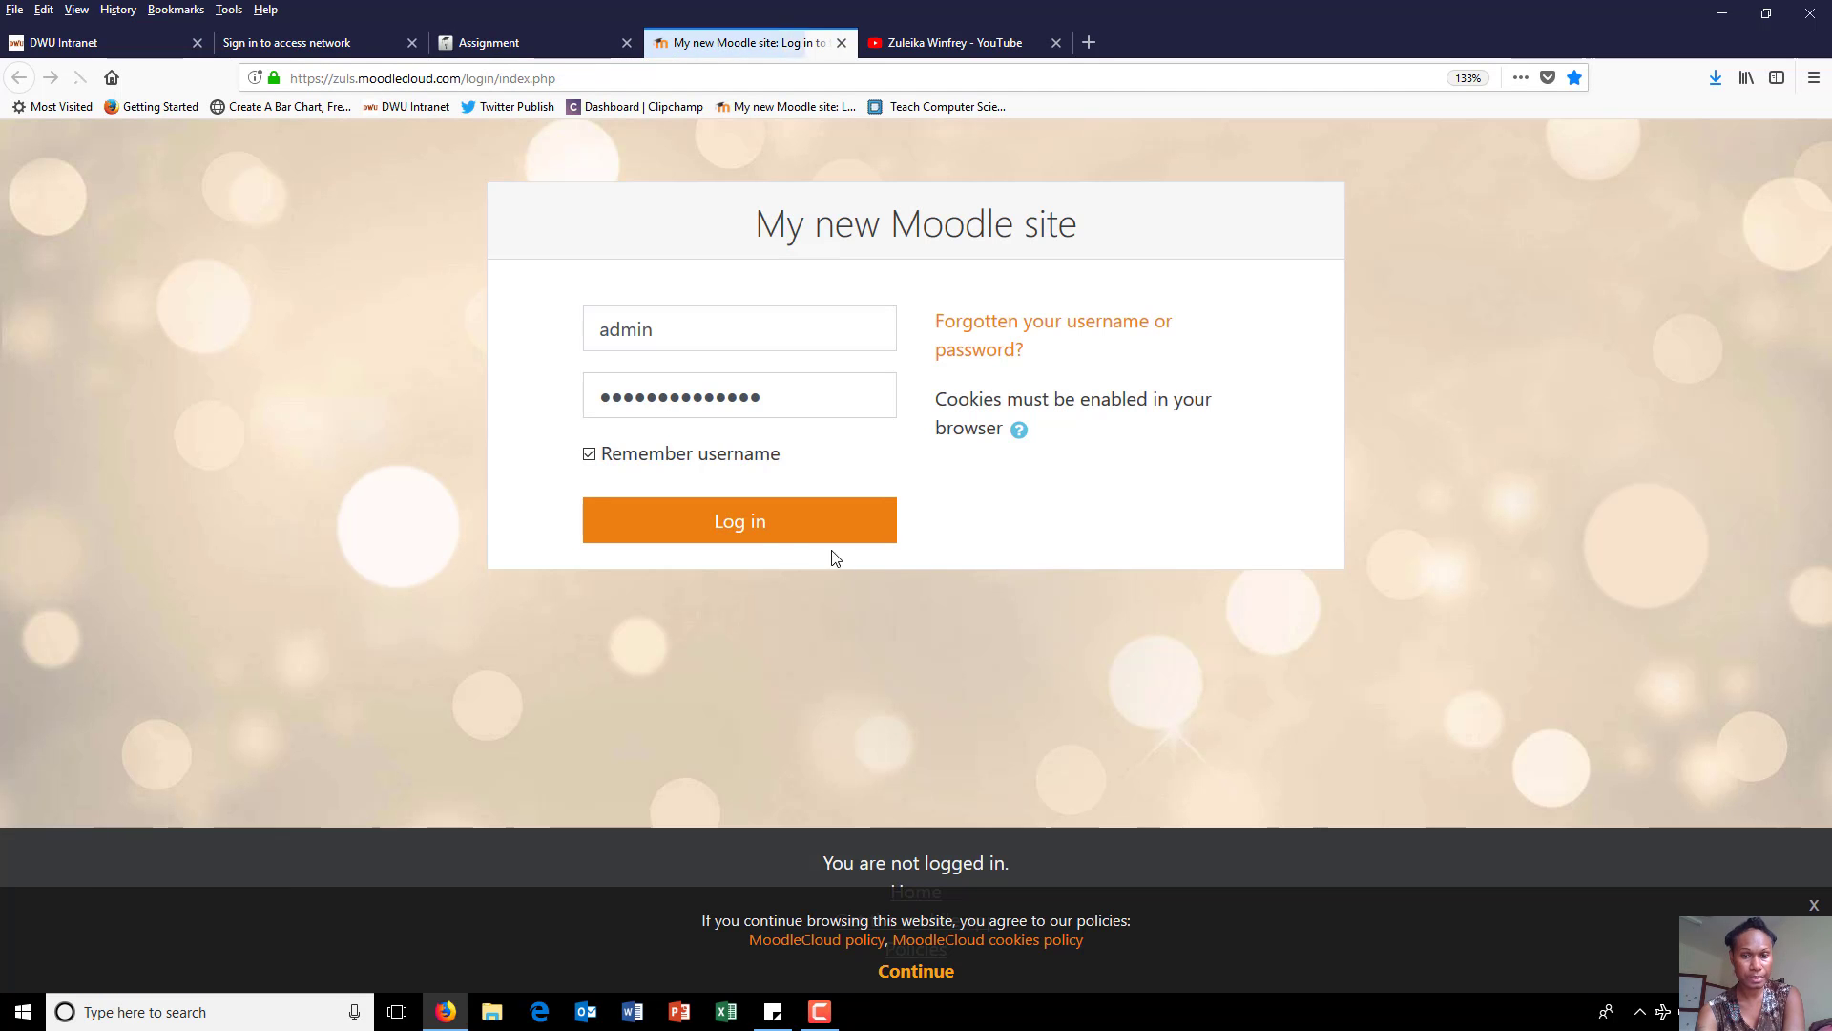
click(767, 536)
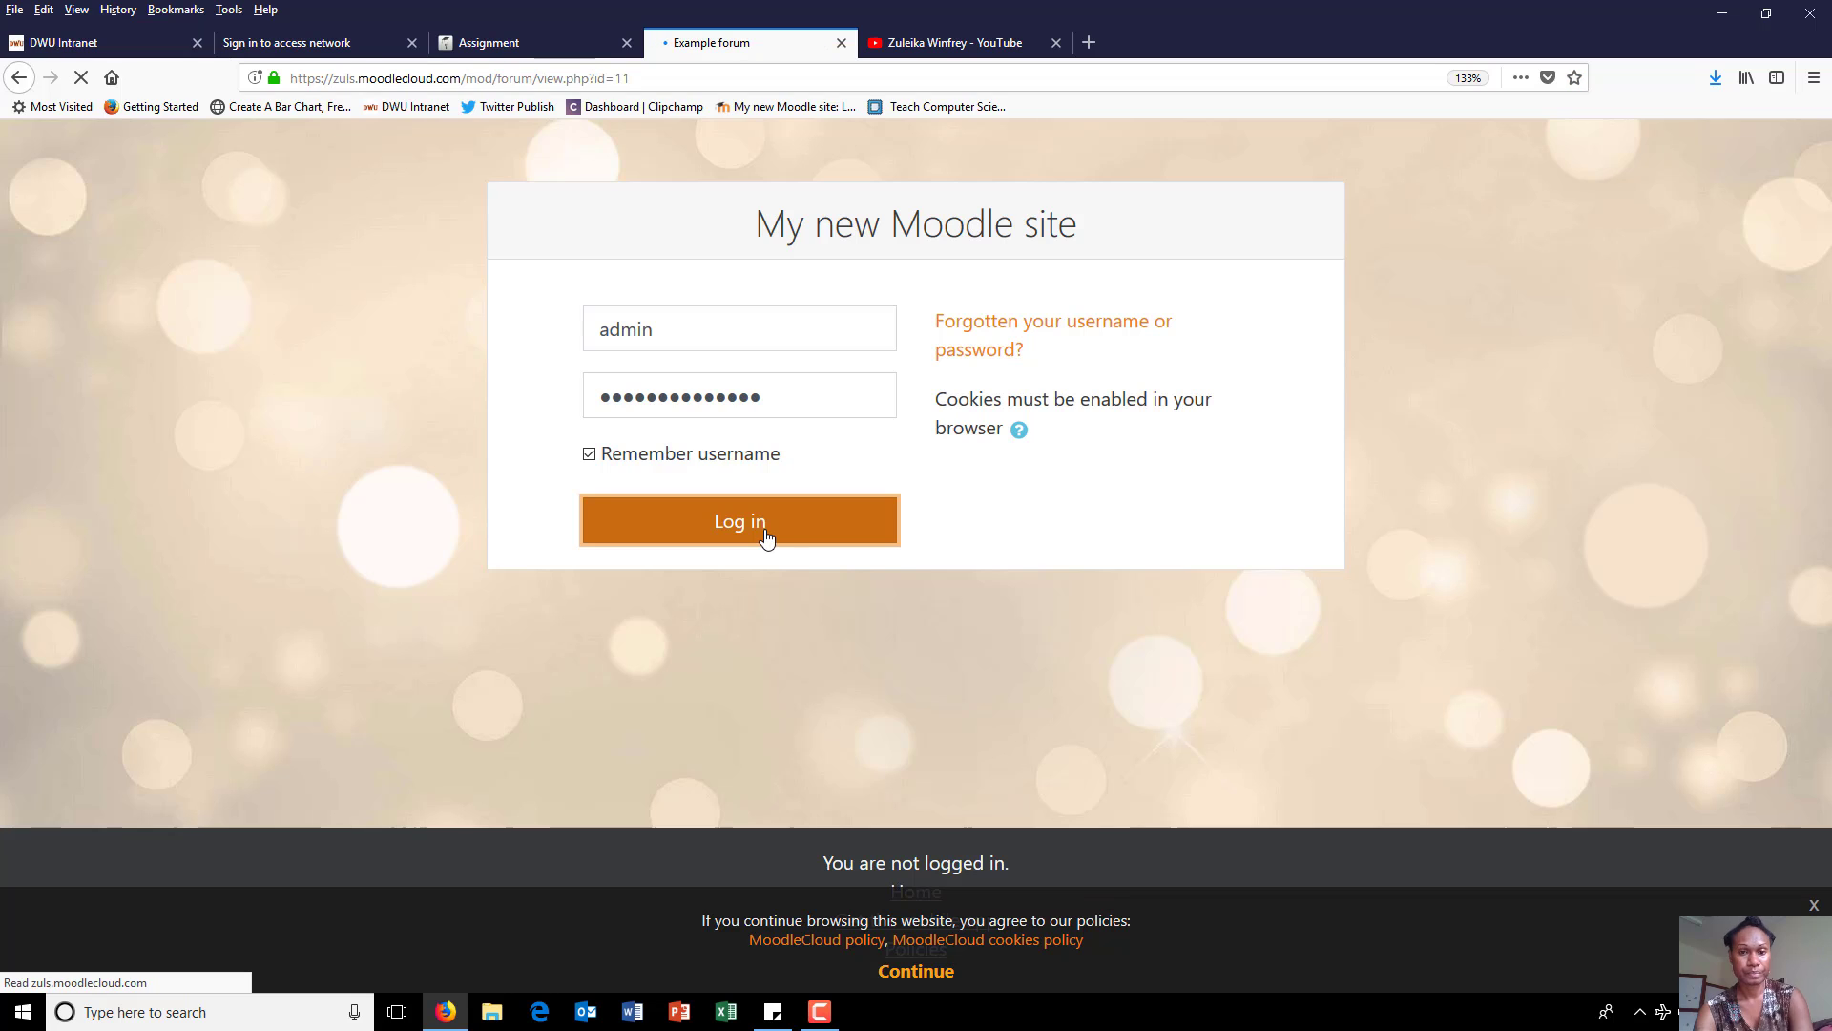
scroll(1136, 668, down, 2)
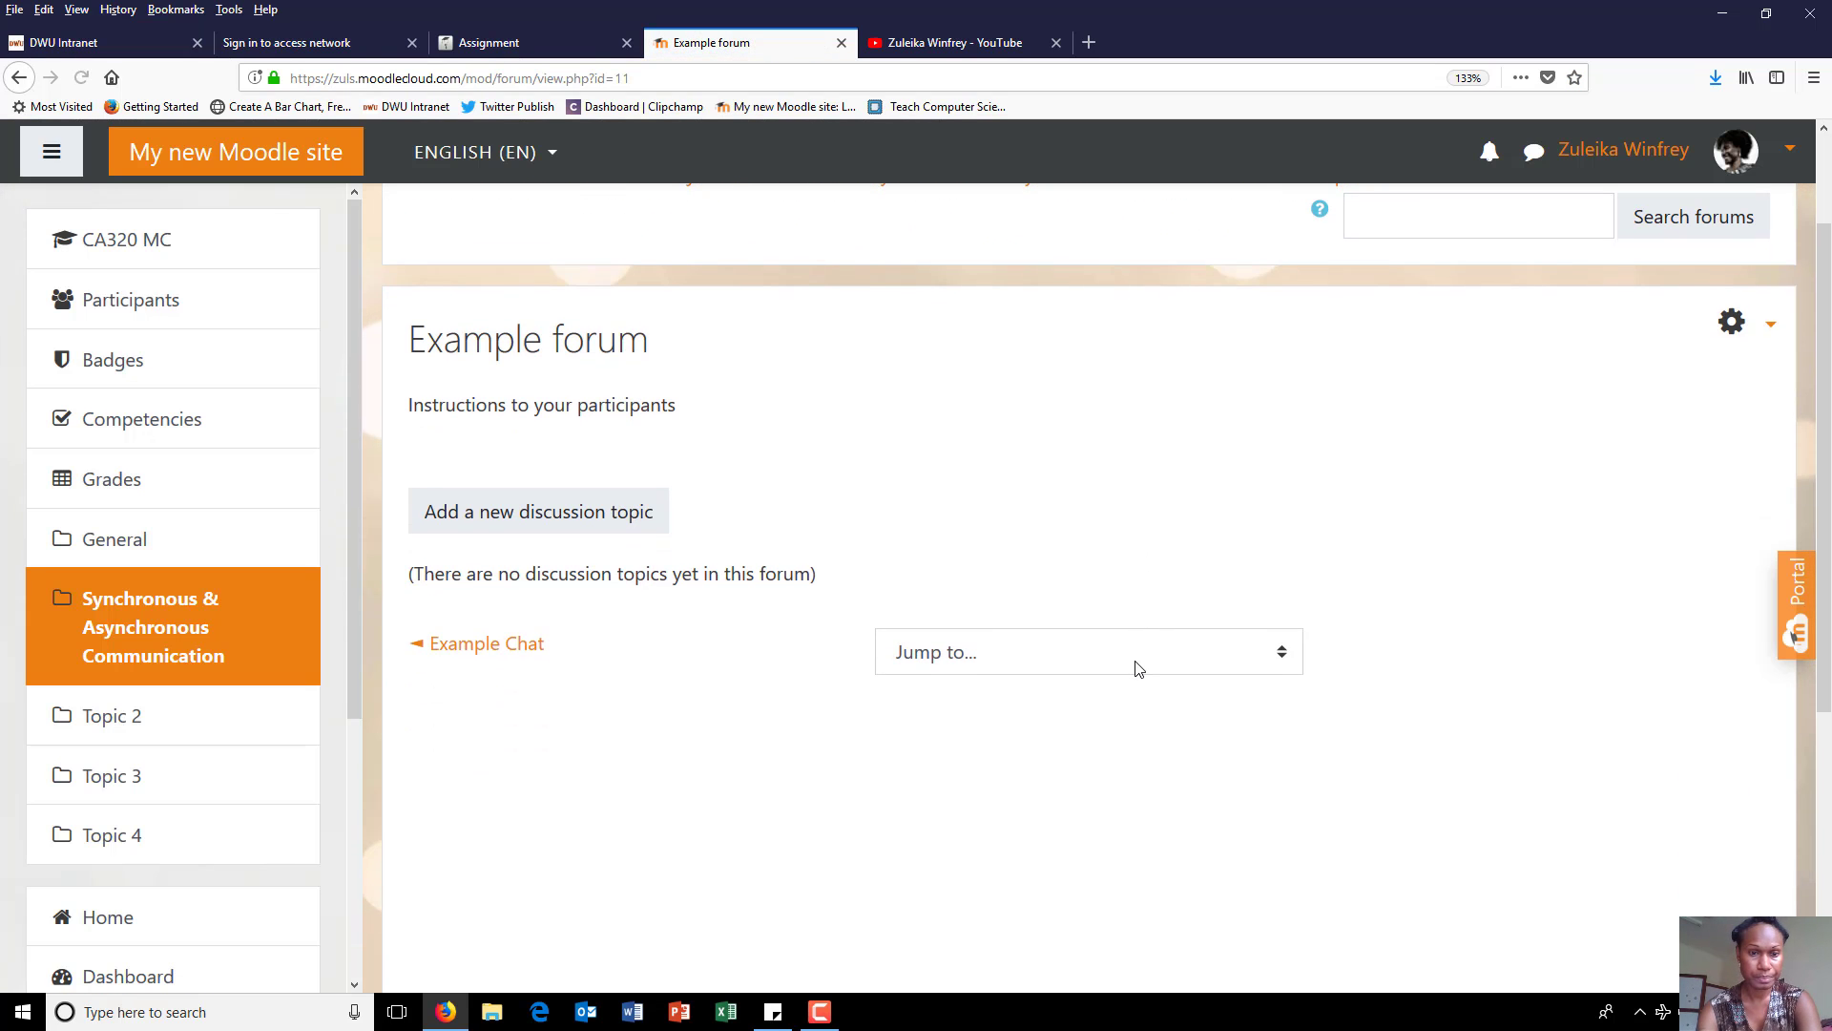
scroll(1138, 668, up, 2)
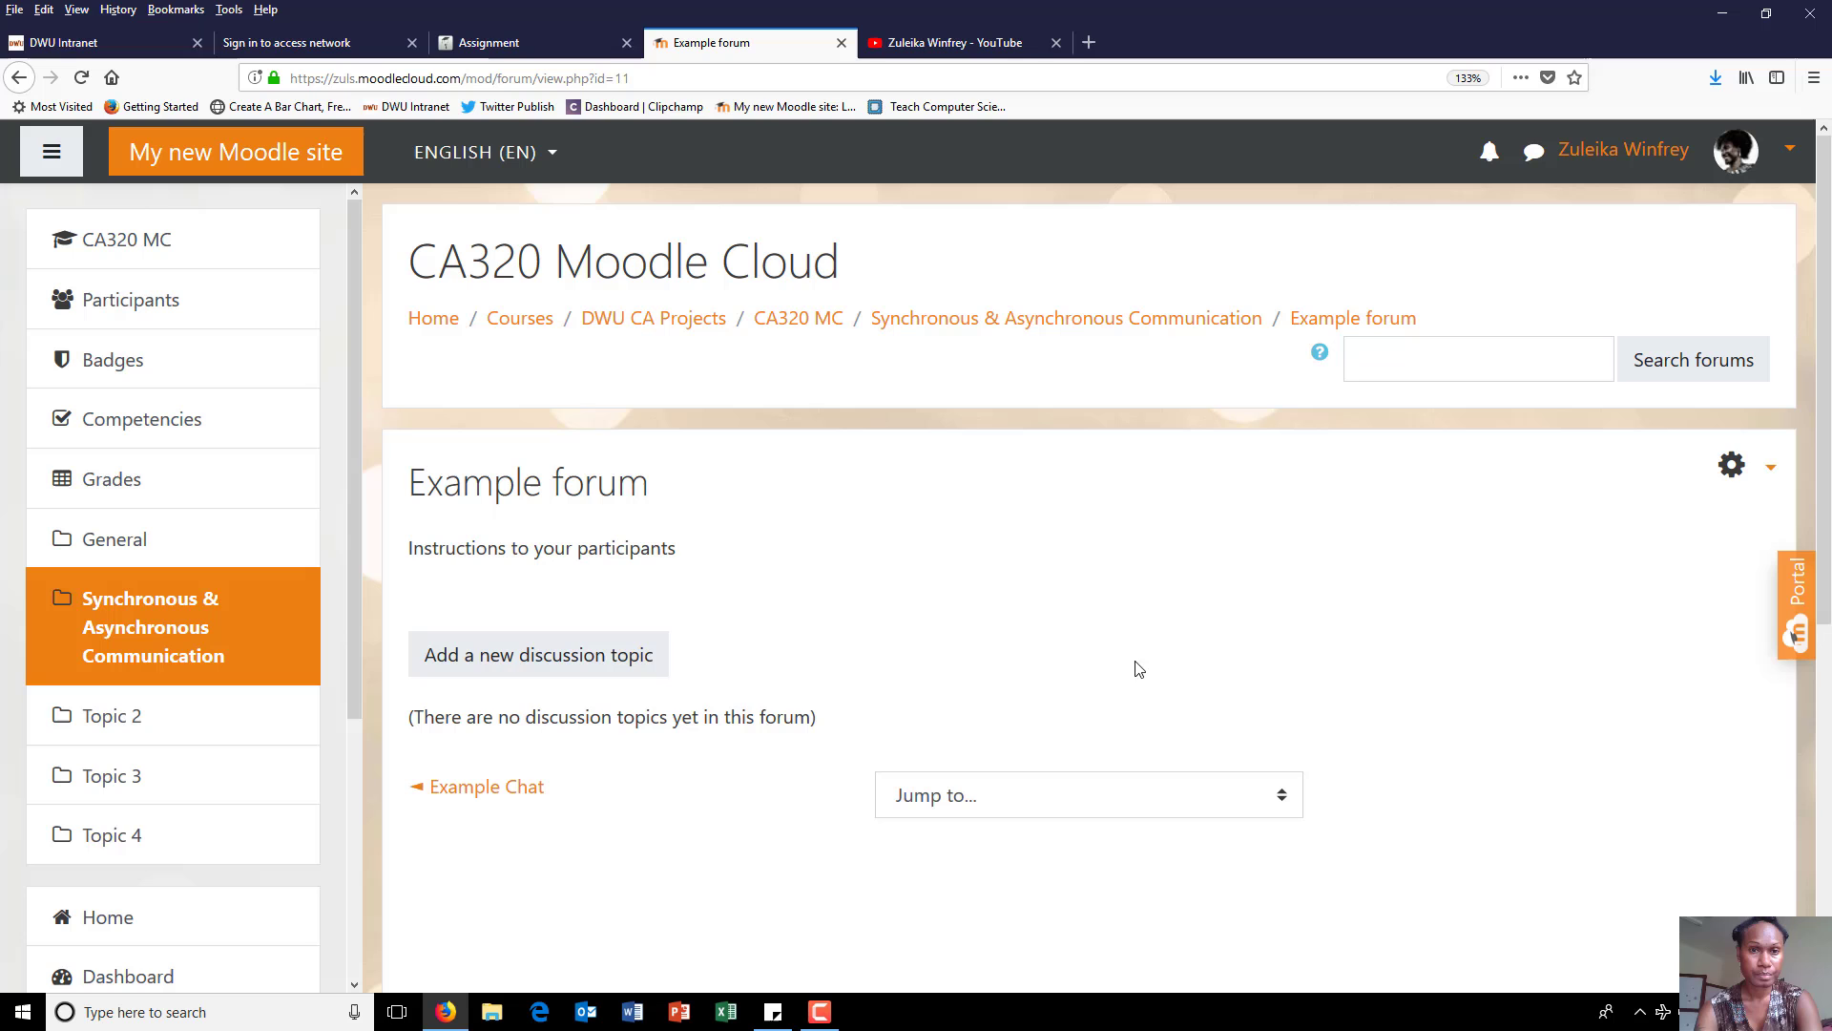
Go from the Task 1C assignment to the CA320 course page via its breadcrumb and browse it
click(542, 50)
scroll(1562, 512, up, 3)
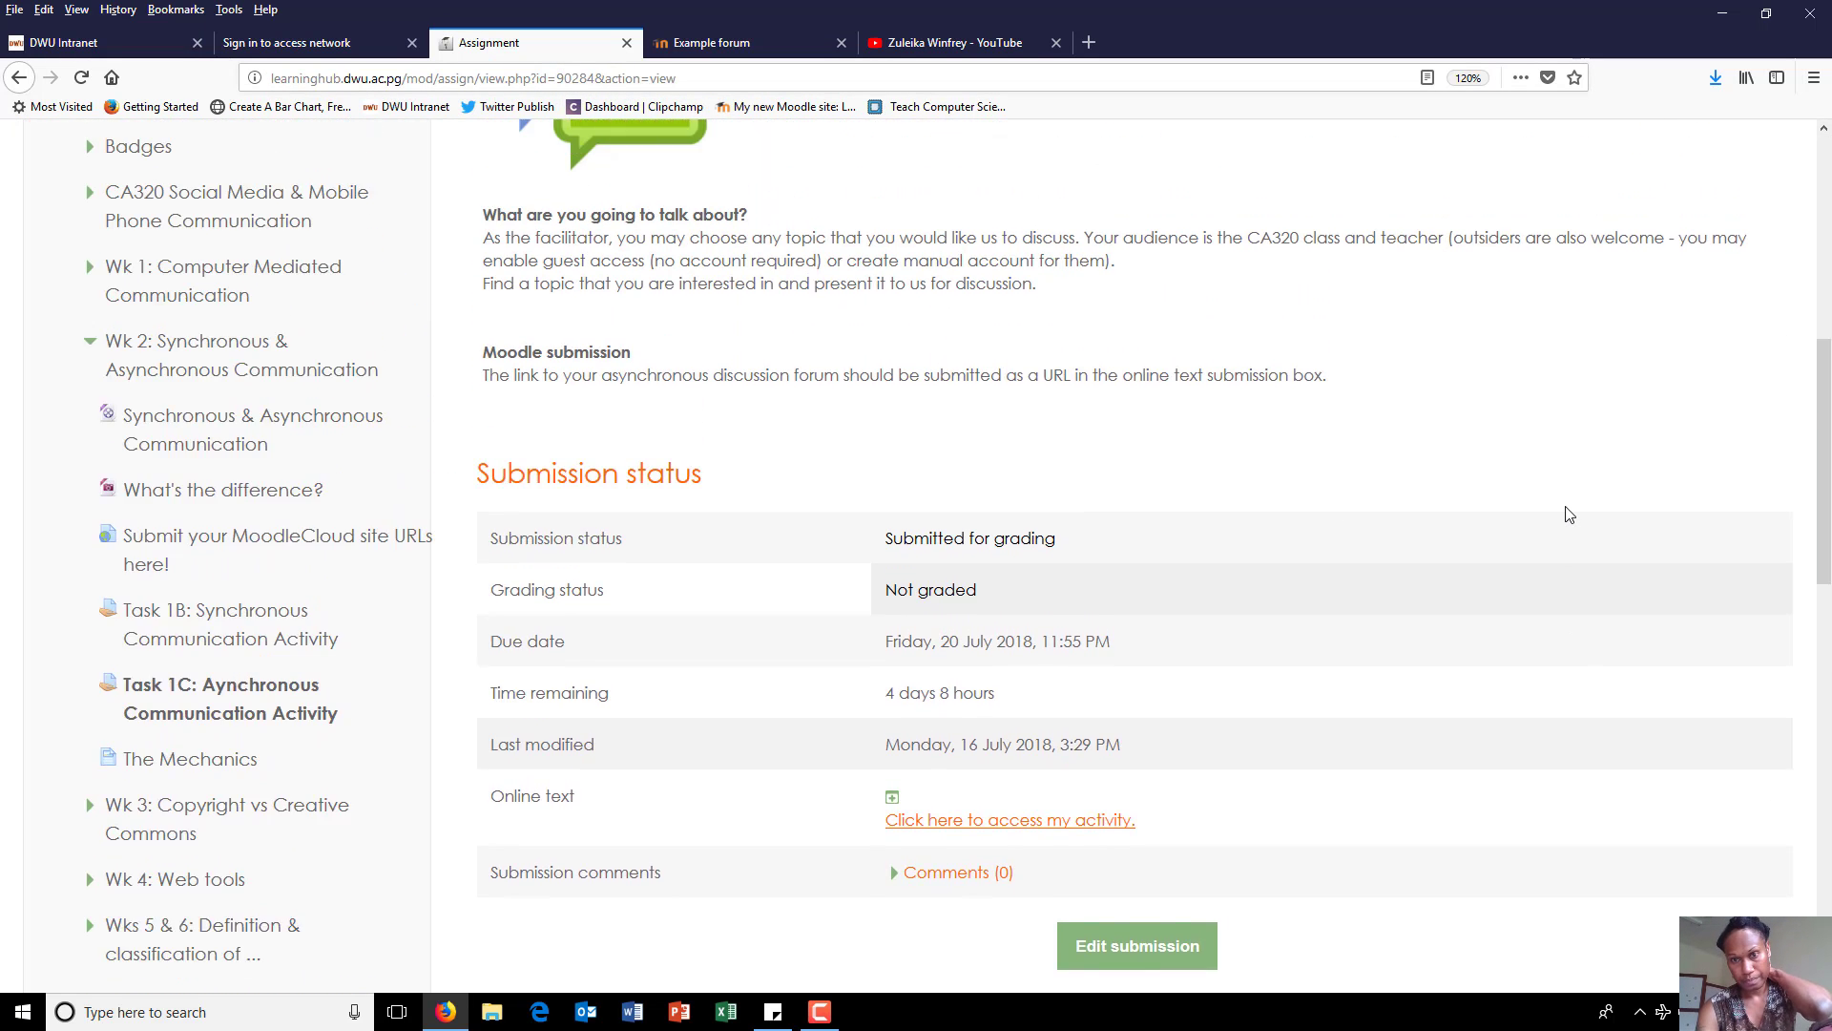
scroll(1569, 515, up, 9)
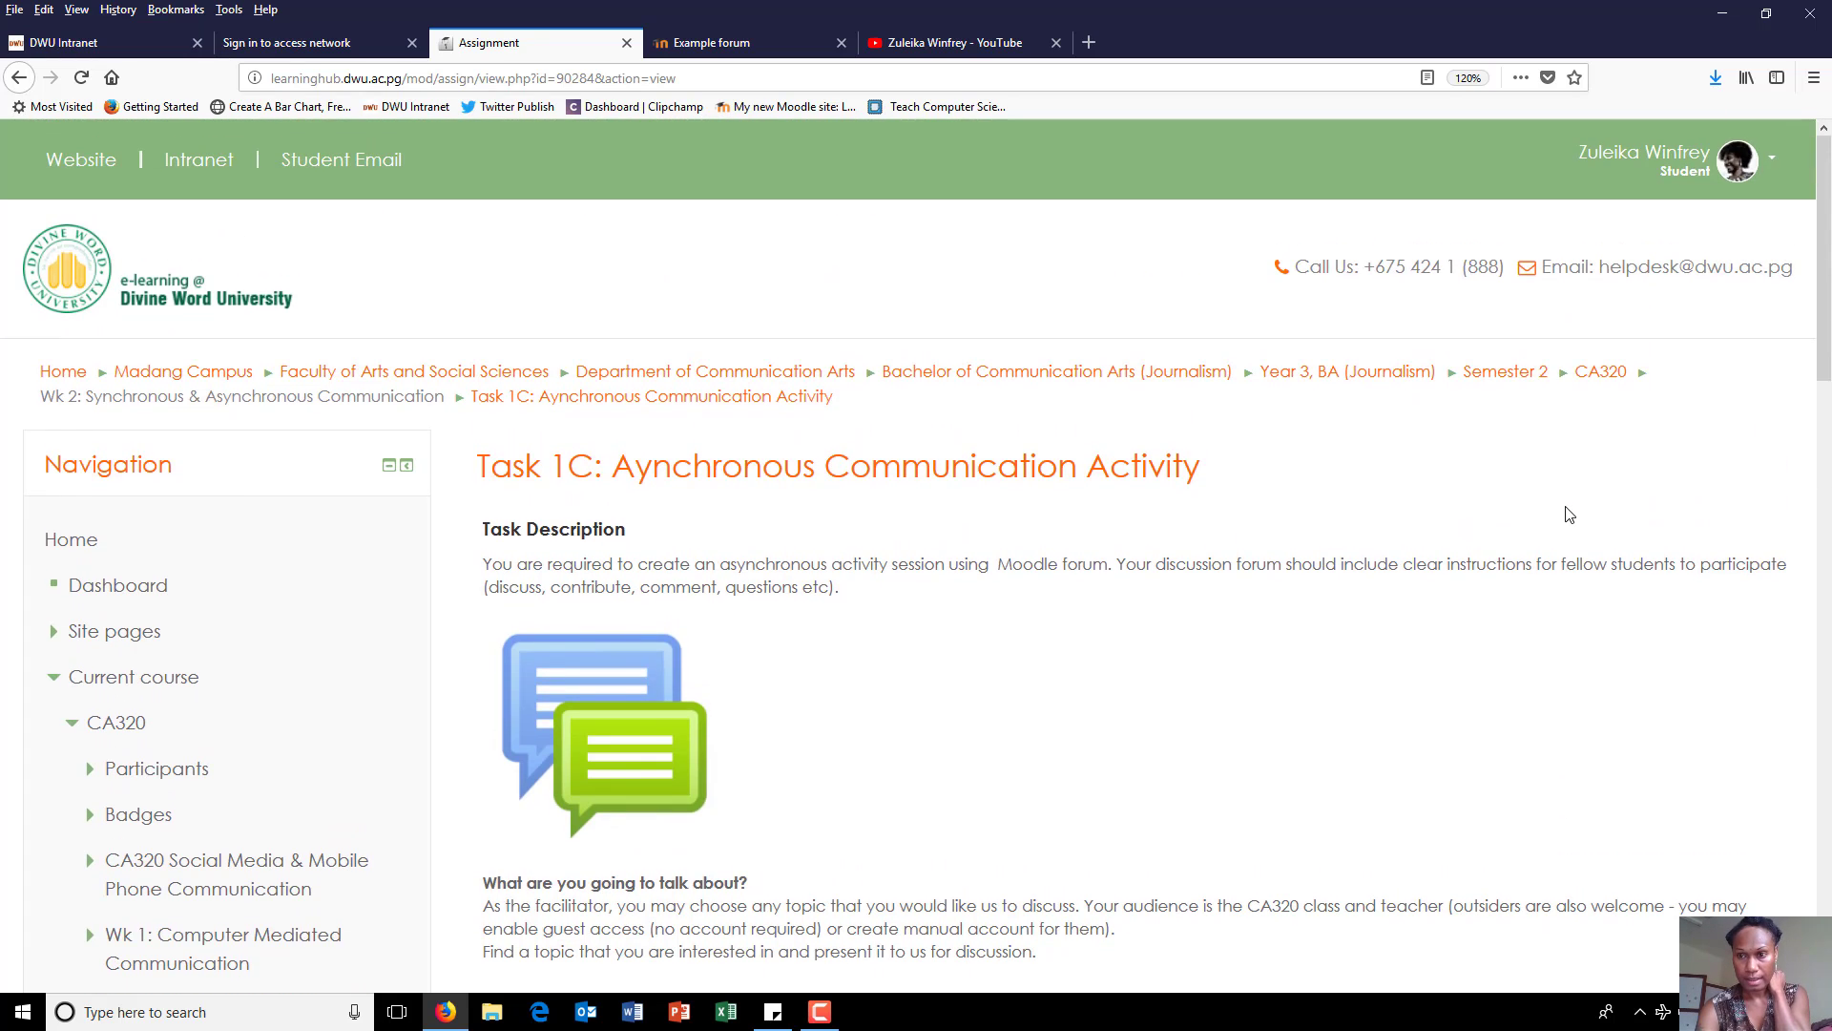
click(1602, 374)
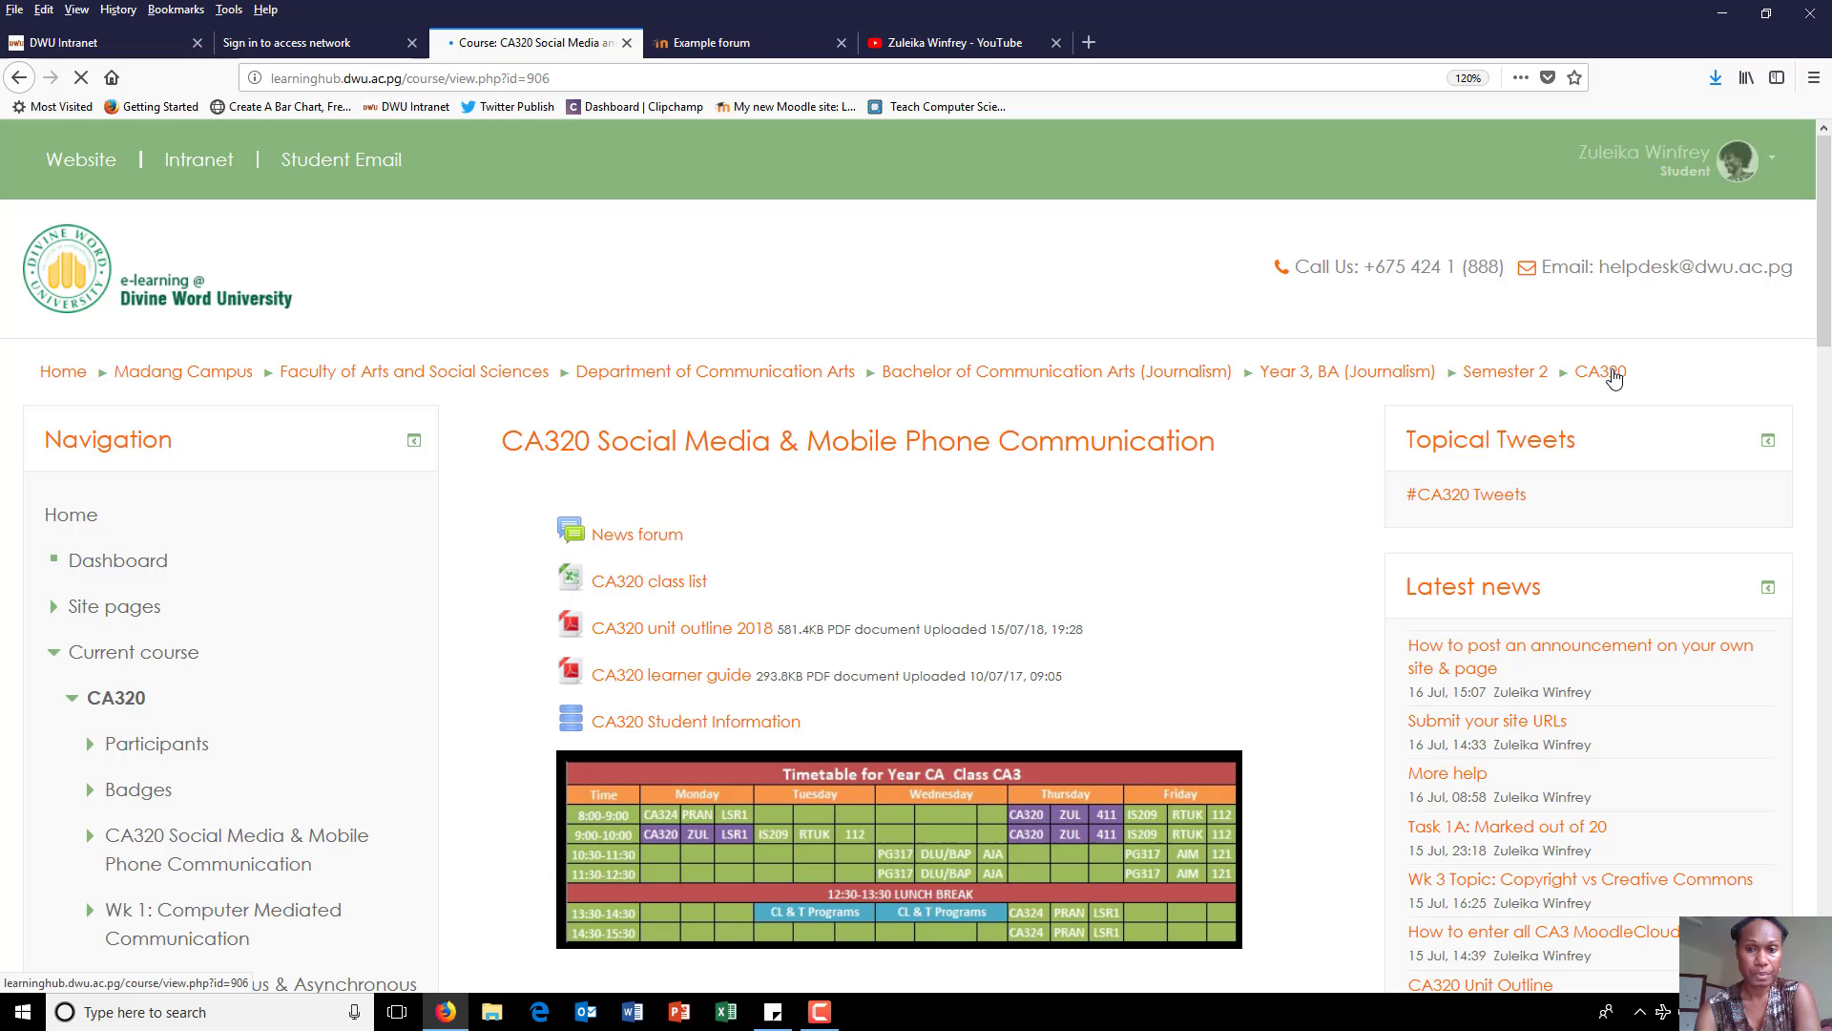
scroll(1613, 378, down, 5)
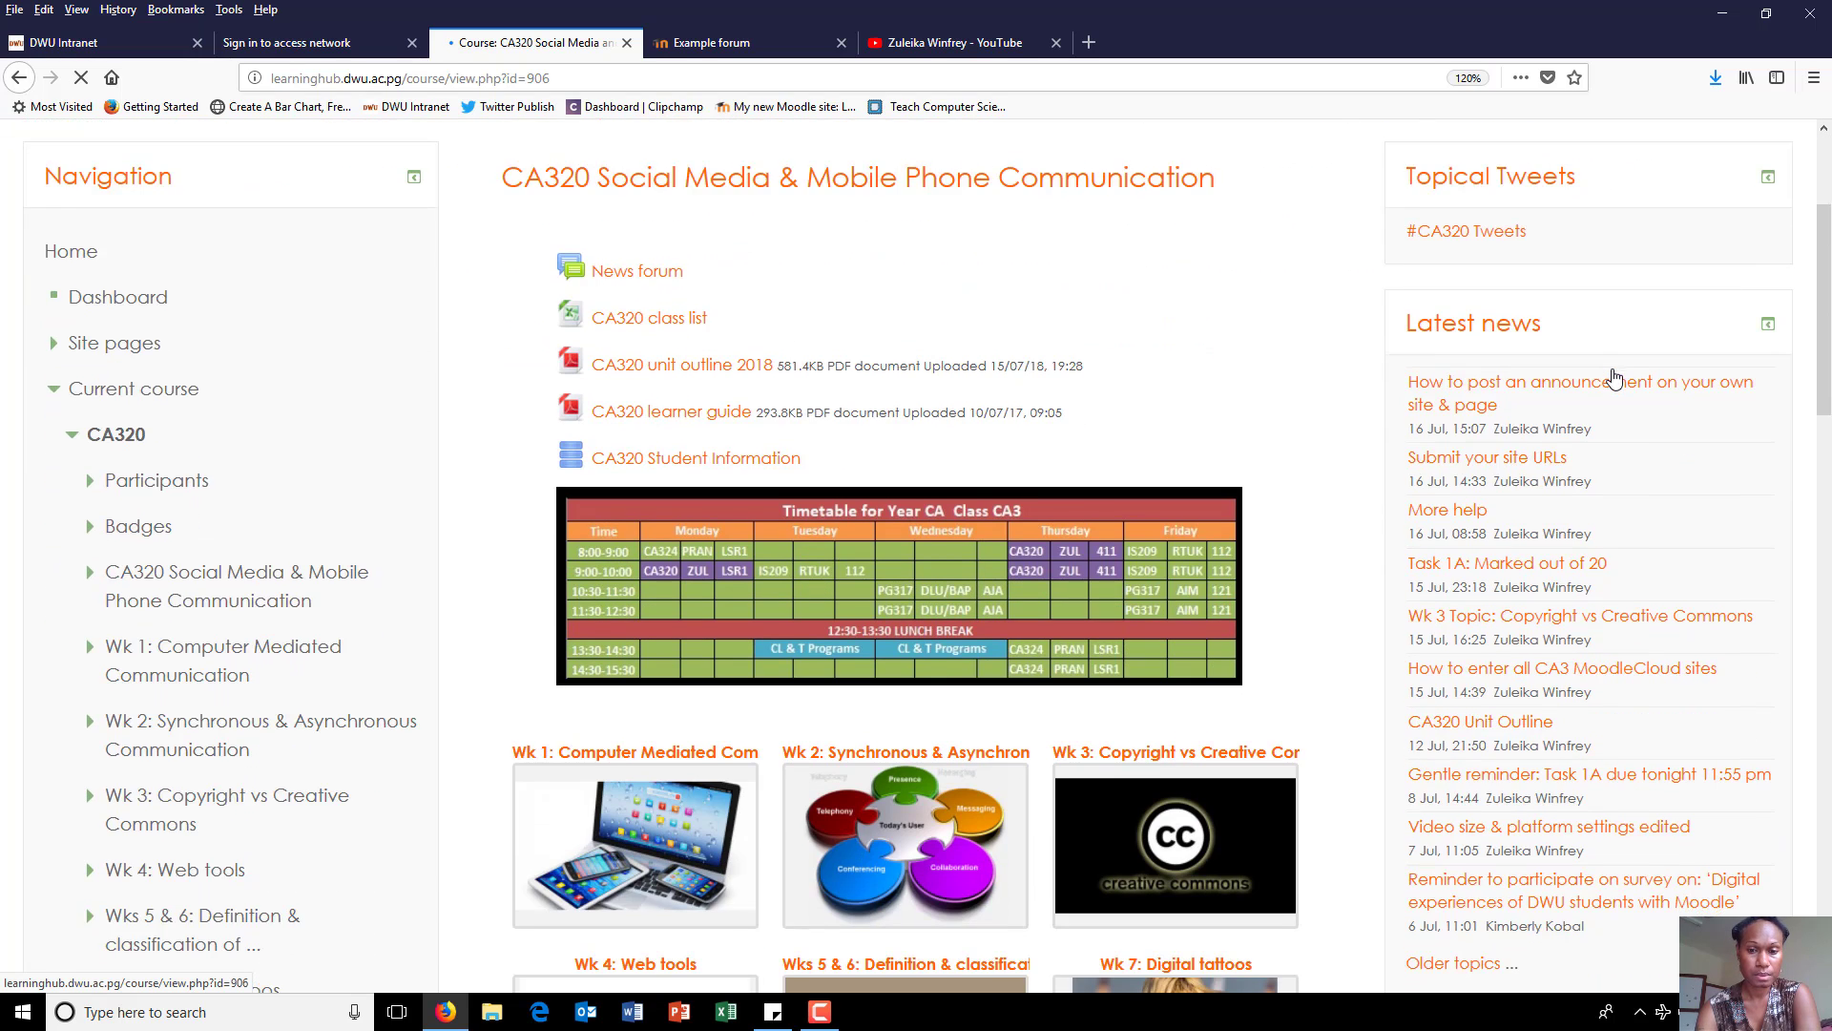
scroll(1613, 378, down, 1)
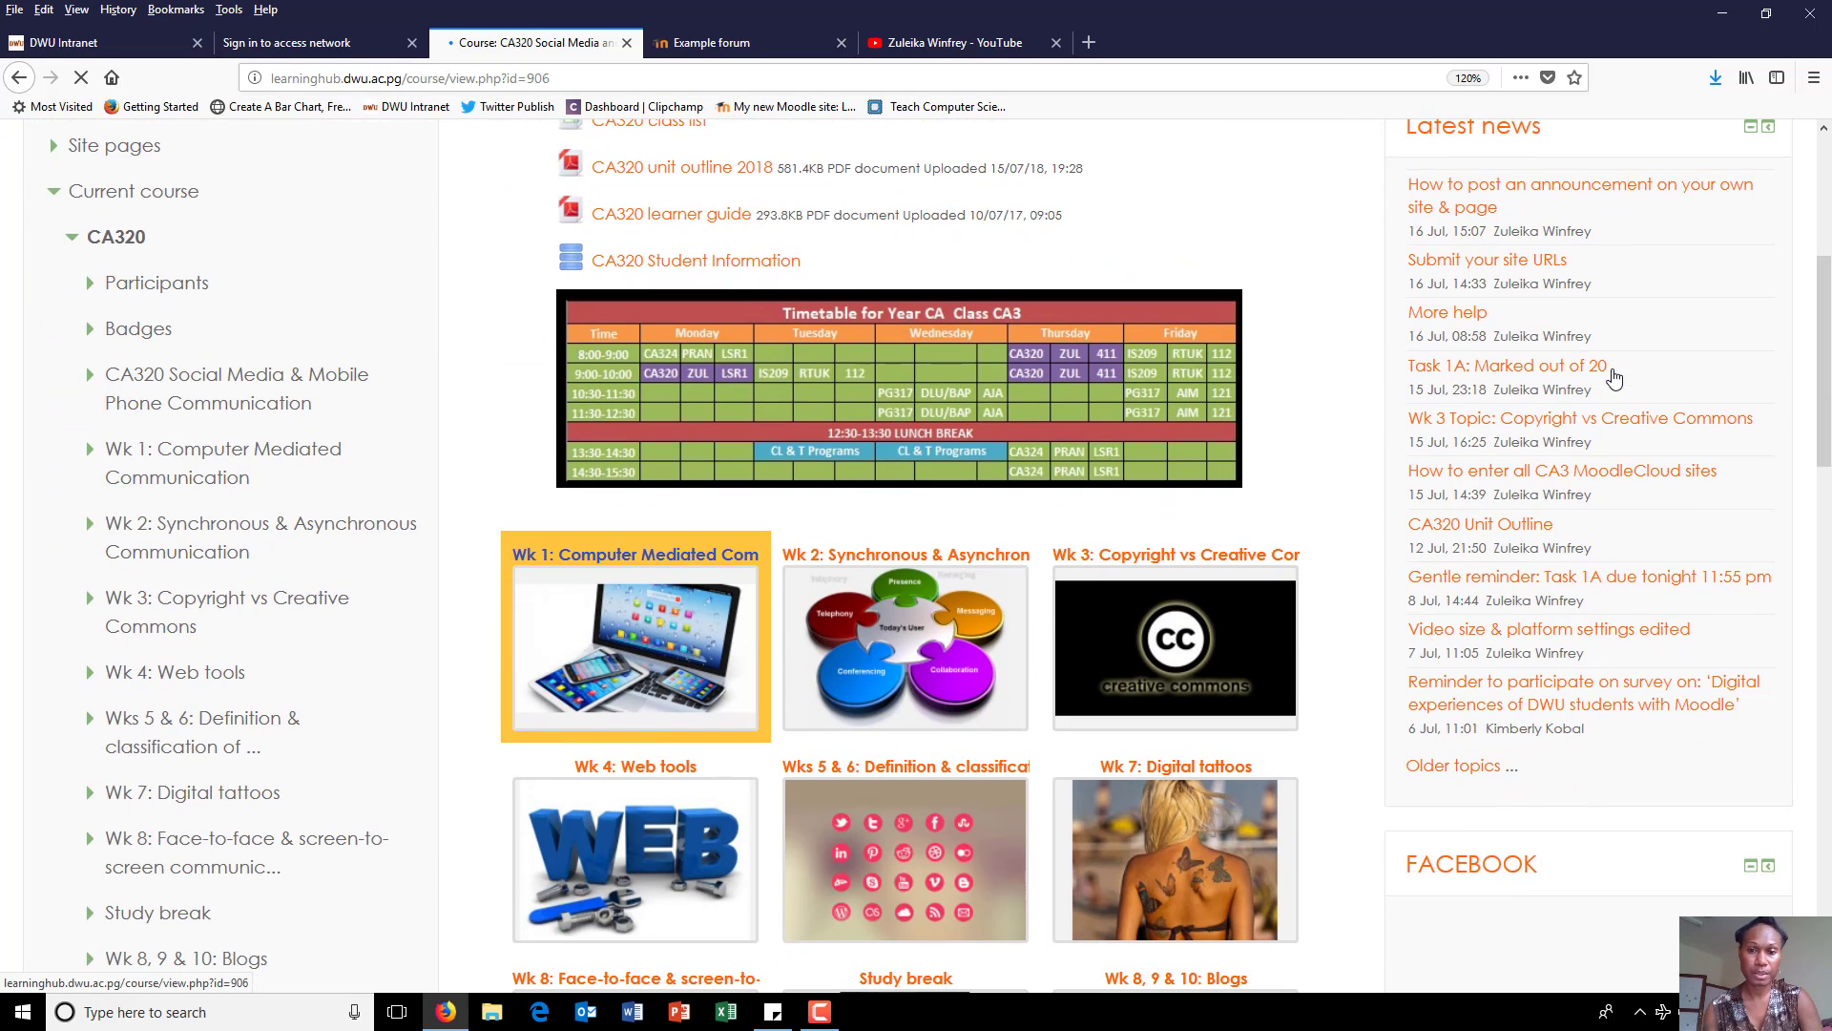